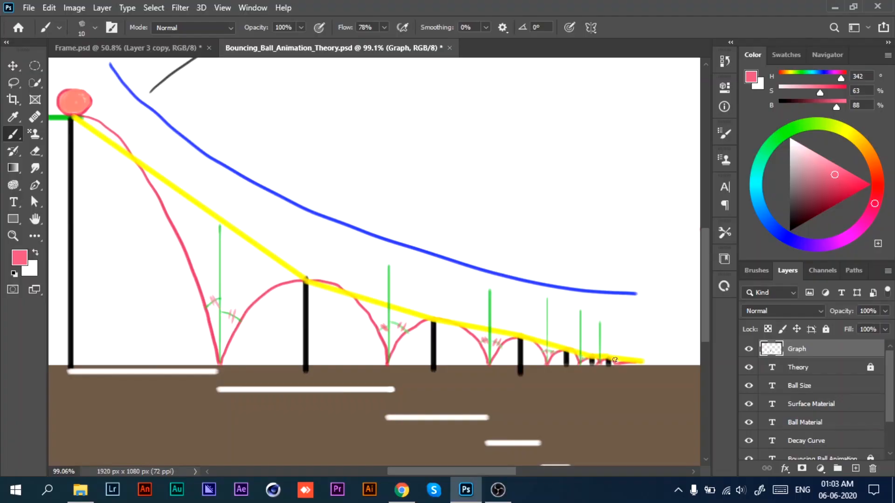
- Reveal the Ball layer's Position and separate its dimensions into X Position and Y Position
{"action": "key", "text": "ctrl+0"}
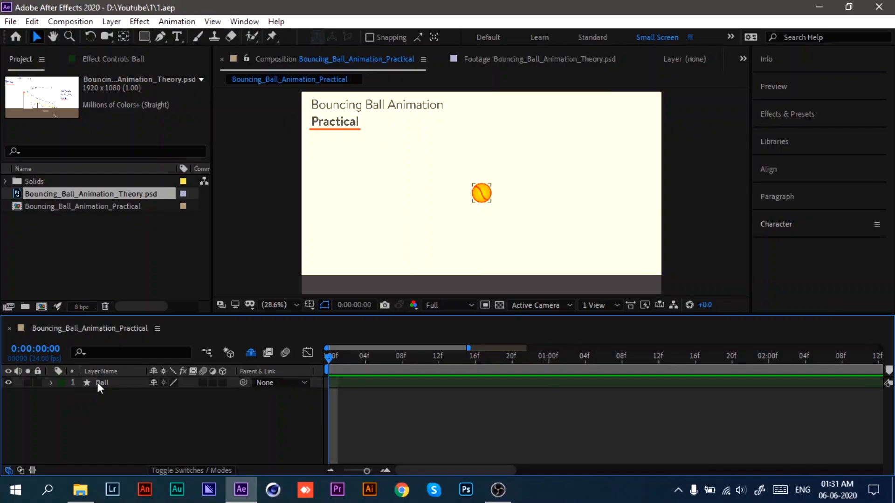
{"action": "left_click", "coordinate": [97, 383]}
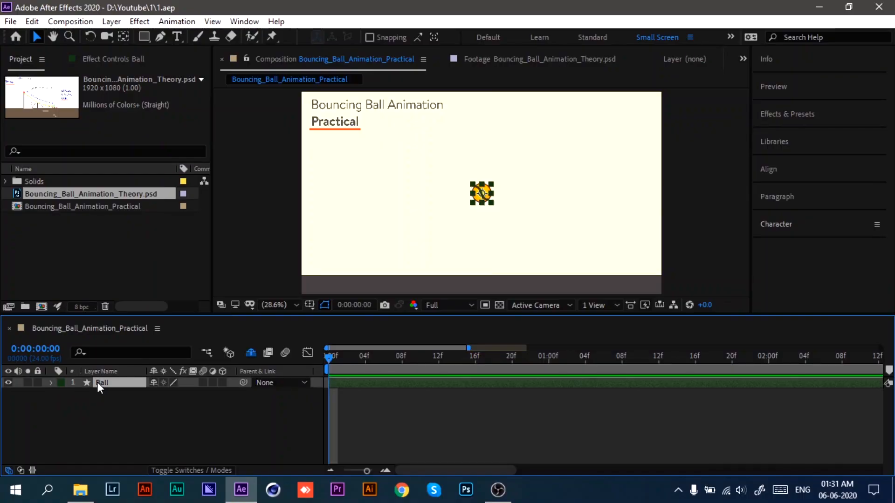
{"action": "key", "text": "p"}
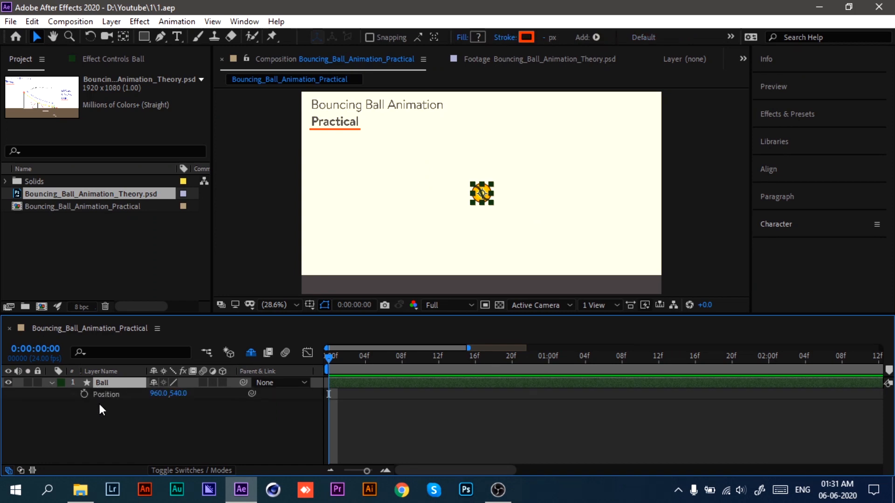
{"action": "left_click", "coordinate": [106, 395]}
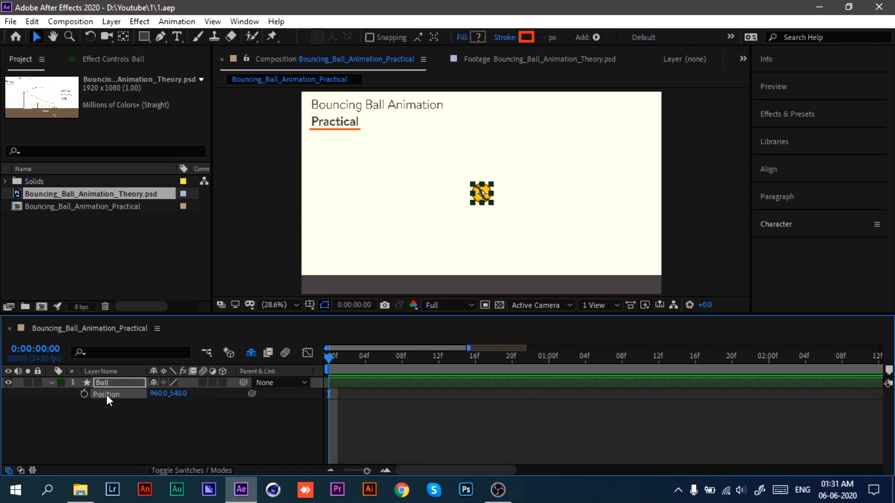
{"action": "right_click", "coordinate": [107, 395]}
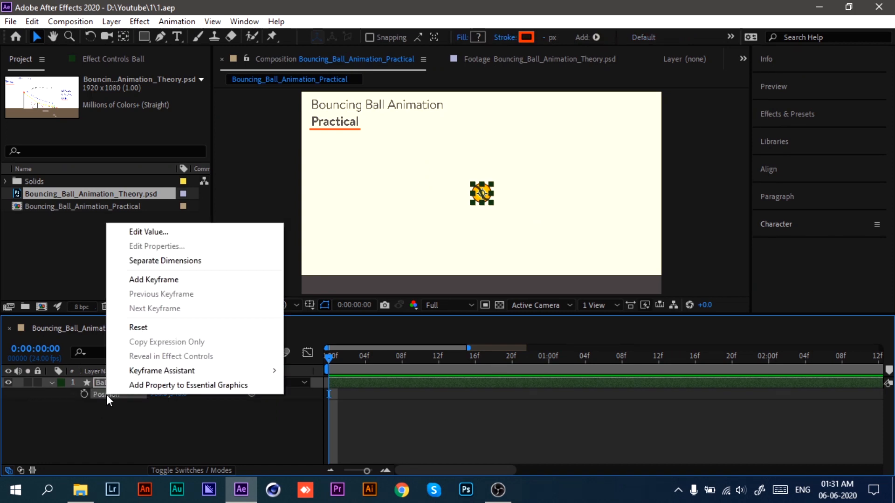
{"action": "left_click", "coordinate": [165, 261]}
{"action": "left_click", "coordinate": [133, 427]}
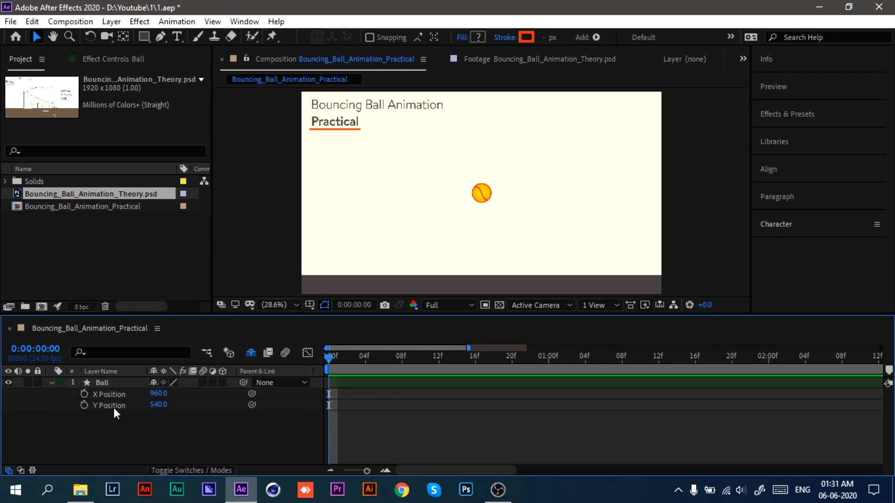
- Examine the ball's X Position and Y Position properties alongside the Bouncing_Ball_Animation_Theory.psd reference drawing
{"action": "left_click", "coordinate": [114, 404]}
{"action": "left_click", "coordinate": [114, 393]}
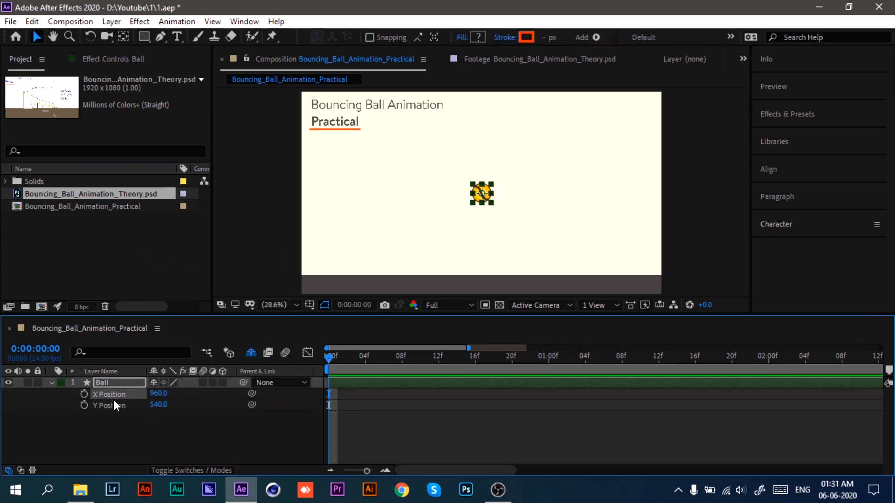
{"action": "left_click", "coordinate": [117, 403]}
{"action": "left_click", "coordinate": [116, 395]}
{"action": "left_click", "coordinate": [117, 405]}
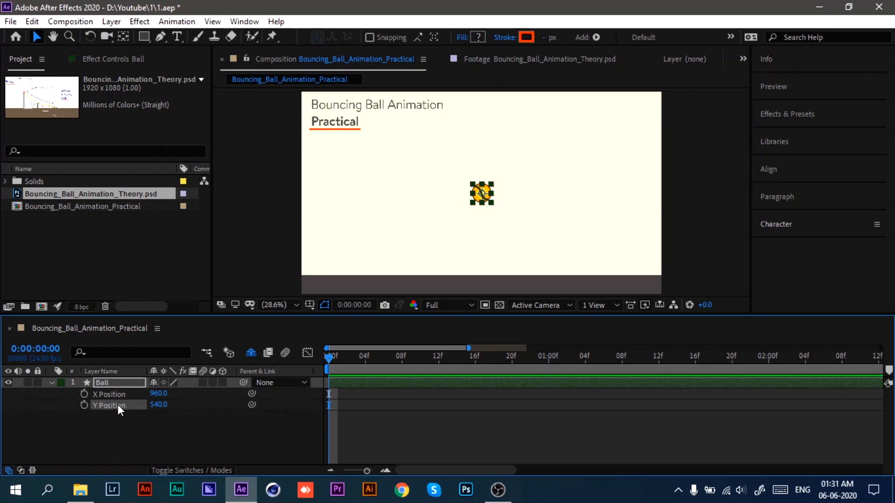
{"action": "left_click", "coordinate": [126, 414]}
{"action": "left_click", "coordinate": [116, 406]}
{"action": "left_click", "coordinate": [116, 396]}
{"action": "left_click", "coordinate": [117, 406]}
{"action": "double_click", "coordinate": [71, 195]}
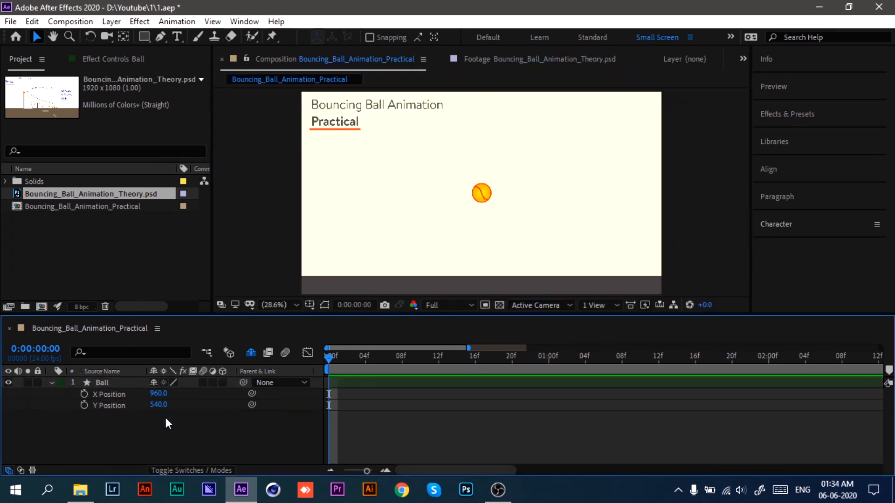
- Set the ball's Y Position to 400 and add its first keyframe at frame 0
{"action": "left_click", "coordinate": [482, 199]}
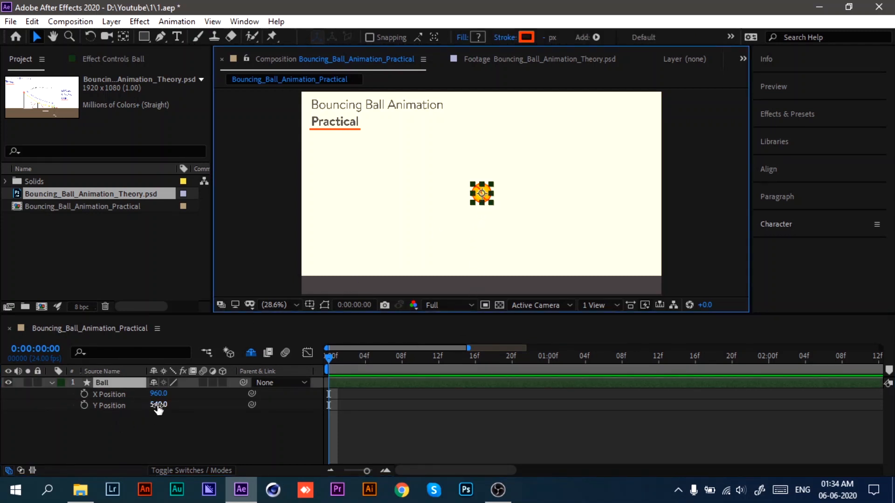
{"action": "left_click_drag", "start_coordinate": [161, 410], "coordinate": [108, 405]}
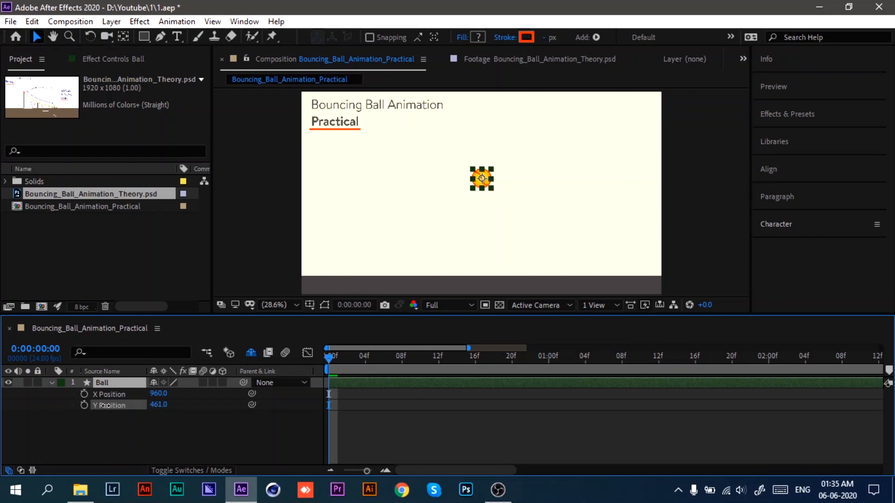
{"action": "left_click", "coordinate": [158, 405]}
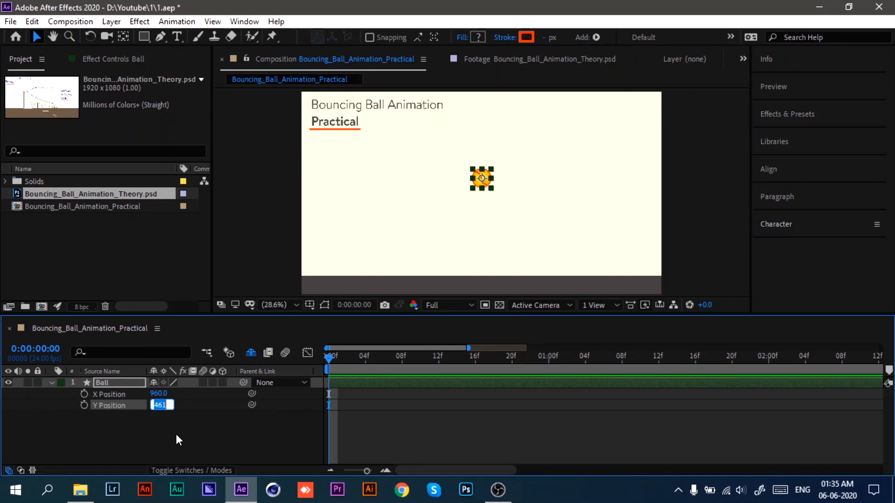
{"action": "type", "text": "400"}
{"action": "key", "text": "Return"}
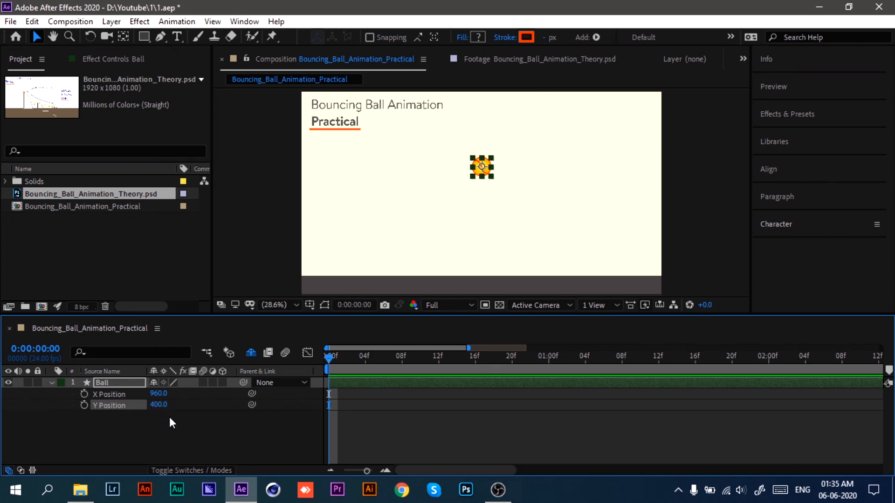
{"action": "left_click", "coordinate": [83, 405]}
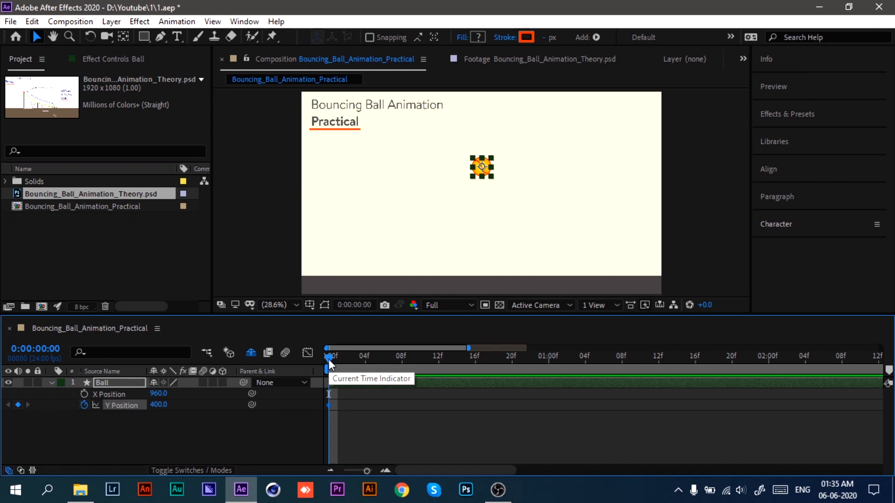
- Consult the theory drawing and, in the practical composition, keyframe the ball at the ground at frame 10 with Y Position 940
{"action": "double_click", "coordinate": [79, 194]}
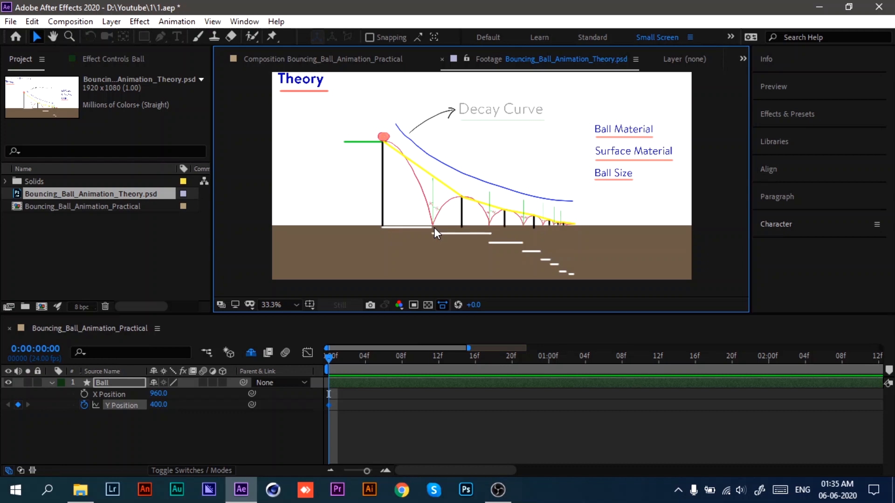
{"action": "left_click", "coordinate": [323, 59]}
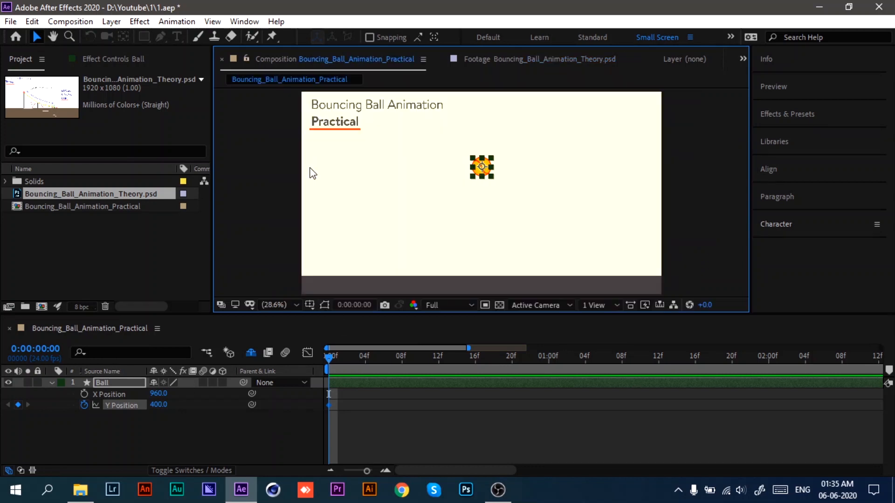
{"action": "left_click", "coordinate": [330, 364]}
{"action": "key", "text": "shift+Page_Down"}
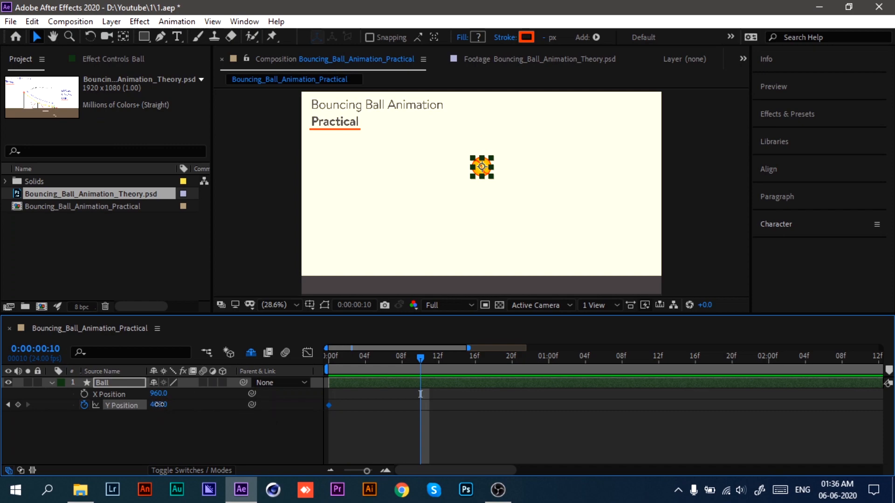
{"action": "left_click_drag", "start_coordinate": [160, 404], "coordinate": [516, 405]}
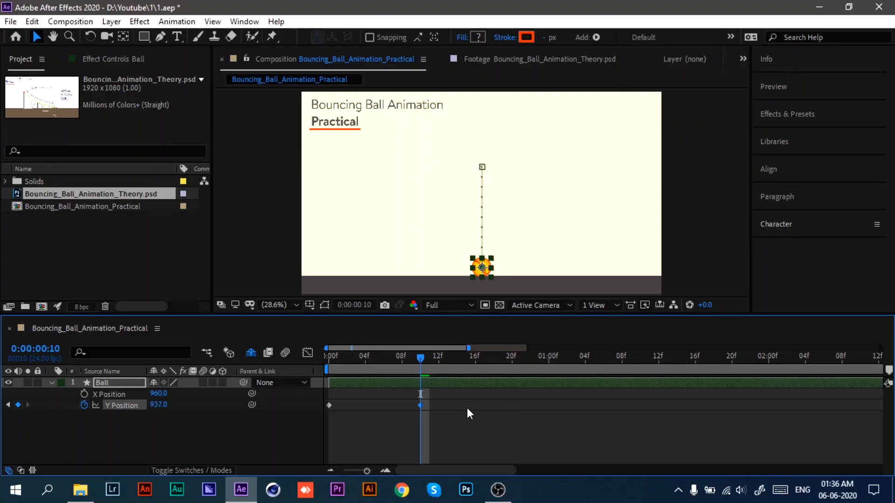
{"action": "key", "text": "Down"}
{"action": "key", "text": "Down"}
{"action": "key", "text": "Down"}
{"action": "left_click", "coordinate": [168, 426]}
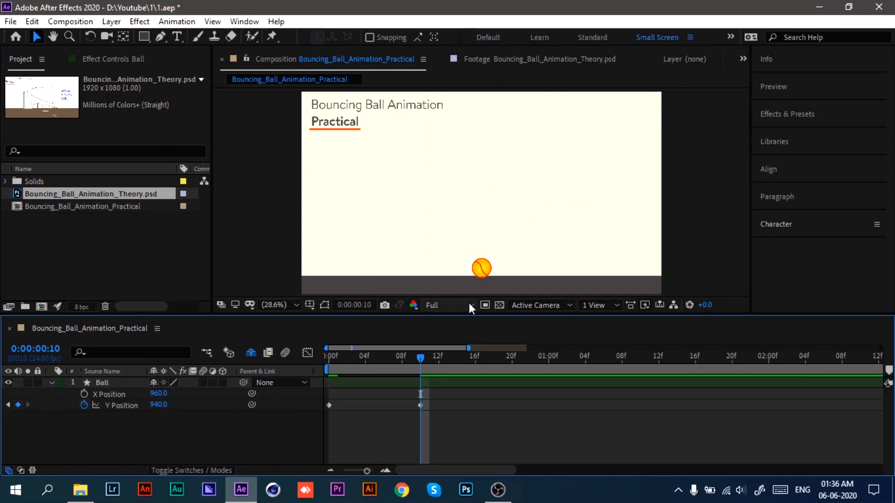
- Set the Y Position keyframe at frame 10 to 930 and inspect the ball's contact with the ground up close
{"action": "left_click", "coordinate": [158, 405]}
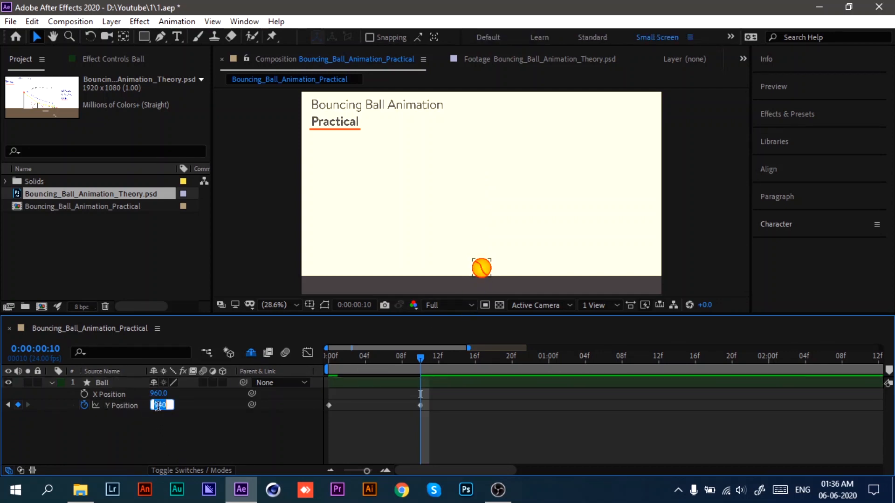
{"action": "type", "text": "930"}
{"action": "key", "text": "Return"}
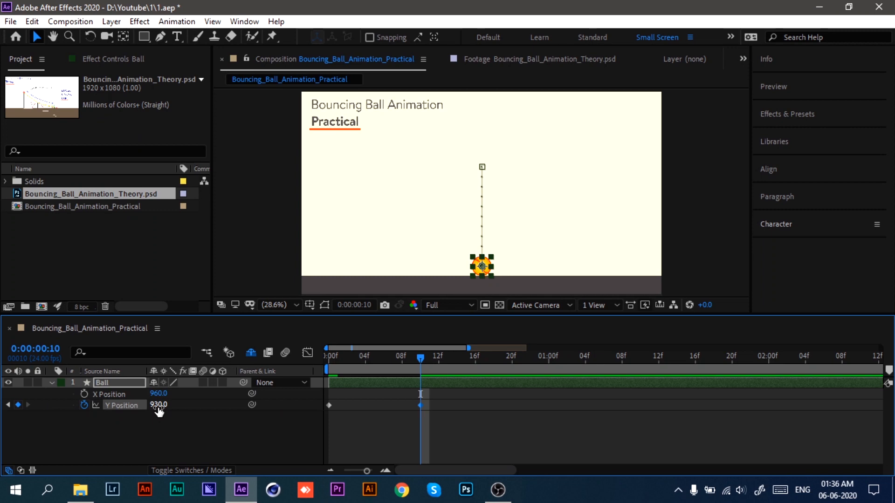
{"action": "left_click", "coordinate": [171, 440]}
{"action": "scroll", "coordinate": [487, 278], "scroll_direction": "up", "scroll_amount": 4}
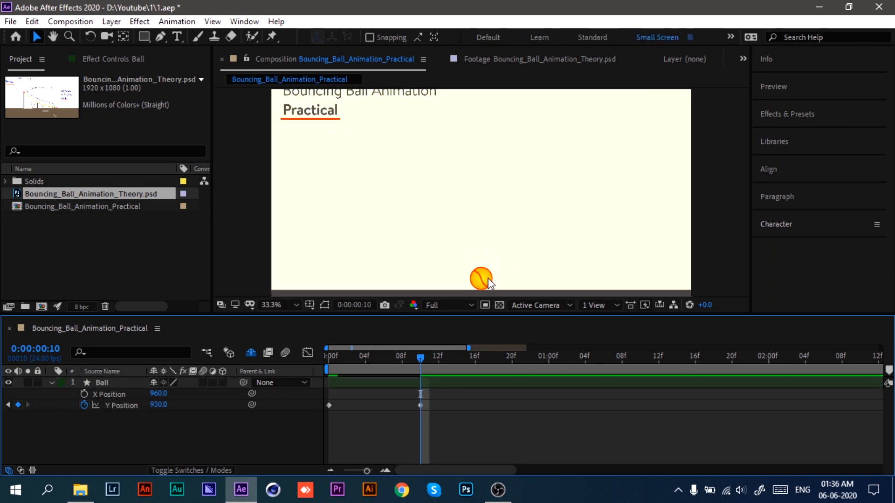
{"action": "left_click_drag", "start_coordinate": [486, 277], "coordinate": [499, 206]}
{"action": "scroll", "coordinate": [501, 206], "scroll_direction": "up", "scroll_amount": 1}
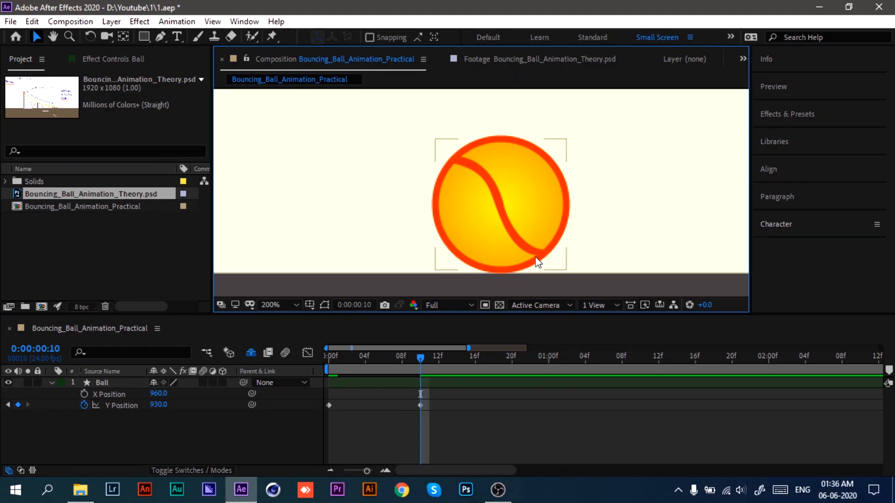
{"action": "left_click", "coordinate": [511, 201]}
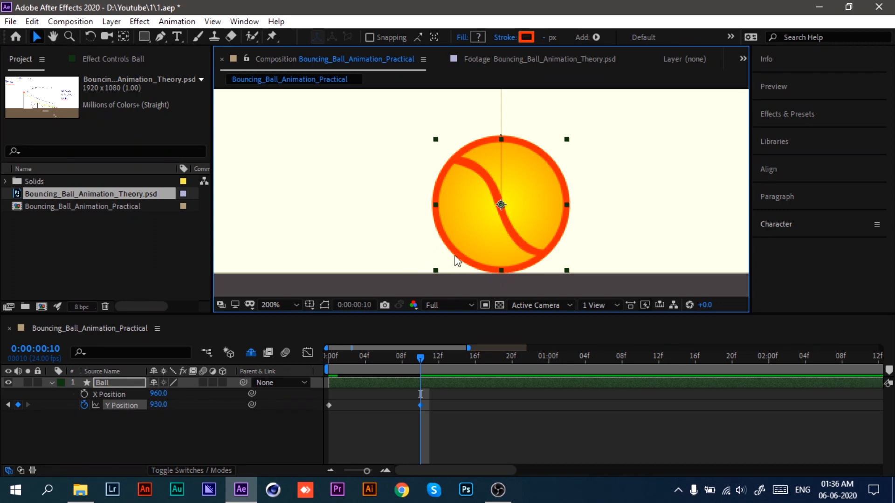
{"action": "key", "text": "shift+/"}
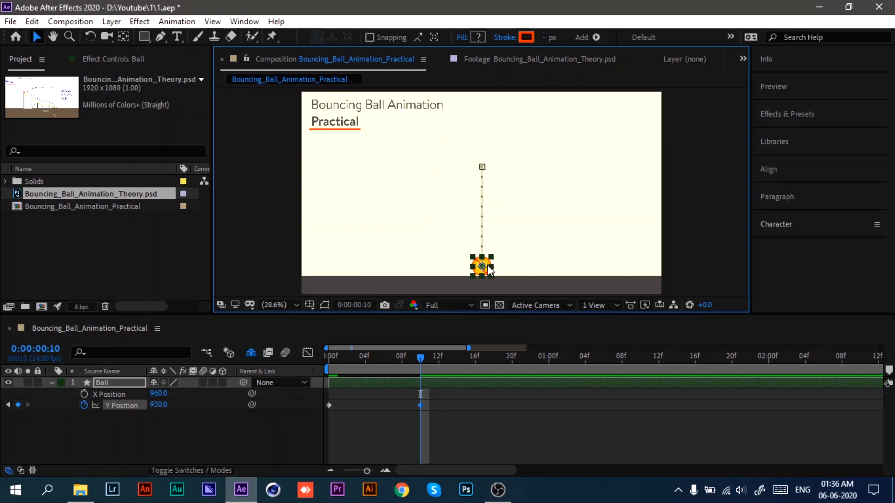
{"action": "left_click", "coordinate": [382, 438]}
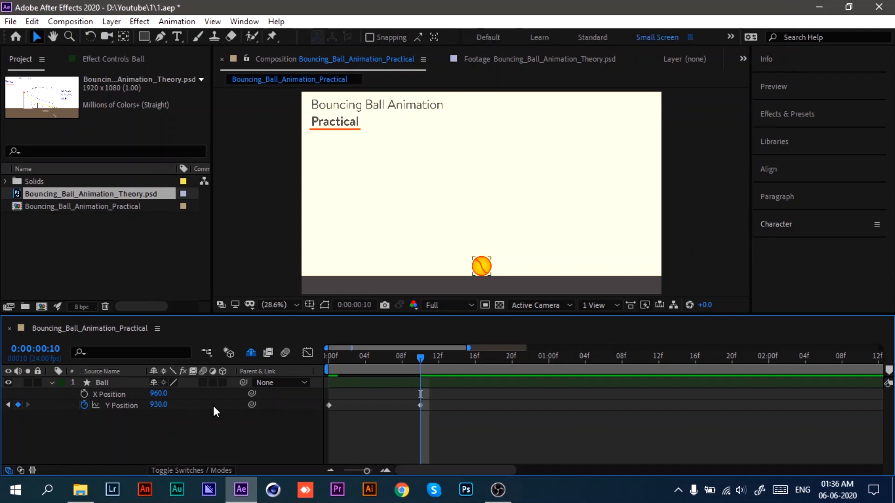
- Preview the ball's drop from the first frame and scrub through it to frame 10
{"action": "left_click_drag", "start_coordinate": [330, 358], "coordinate": [309, 360]}
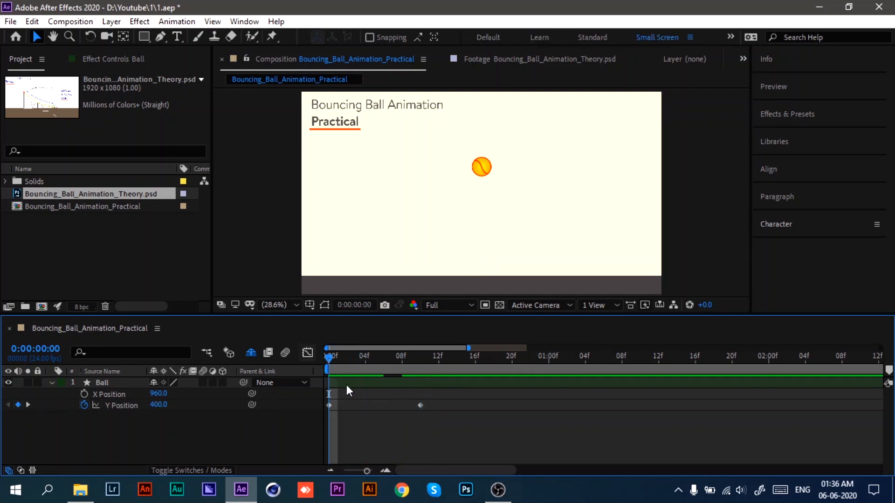
{"action": "key", "text": "space"}
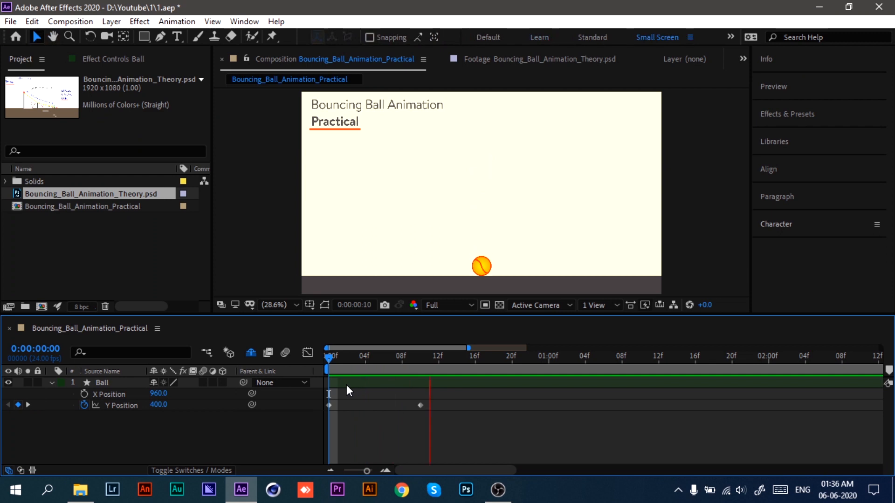
{"action": "left_click", "coordinate": [335, 357]}
{"action": "left_click_drag", "start_coordinate": [334, 356], "coordinate": [418, 365]}
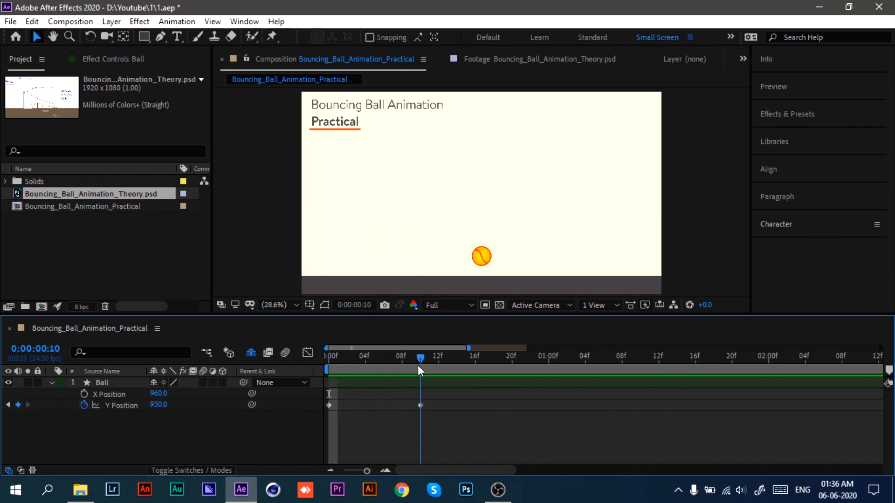
- Jump the current time to 0:00:03:00, return to the start of the composition and replay the ball's drop
{"action": "left_click", "coordinate": [36, 349]}
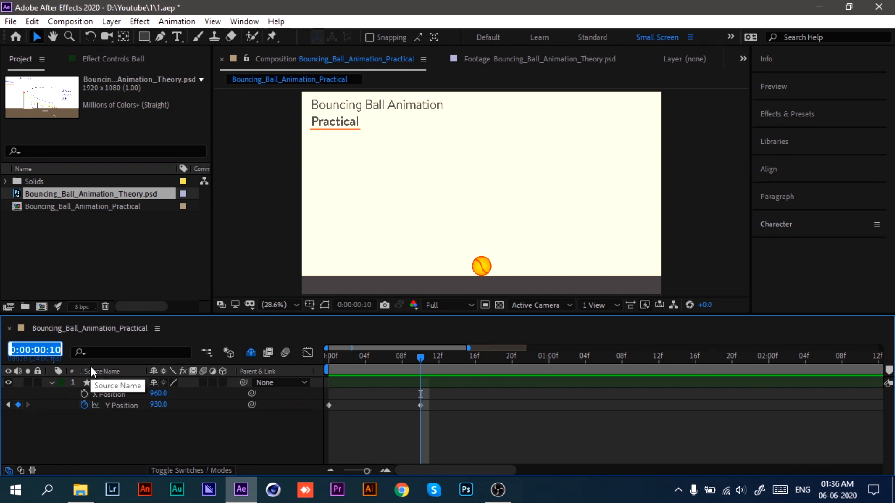
{"action": "type", "text": "300"}
{"action": "key", "text": "Return"}
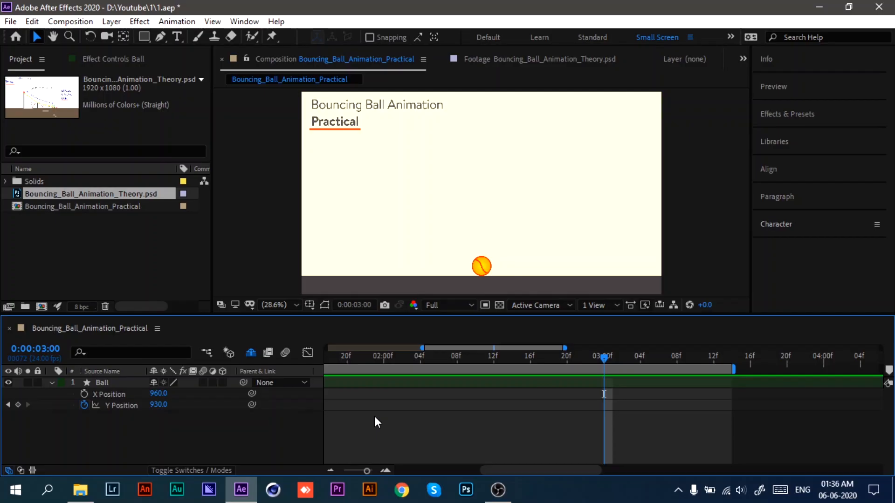
{"action": "key", "text": "Home"}
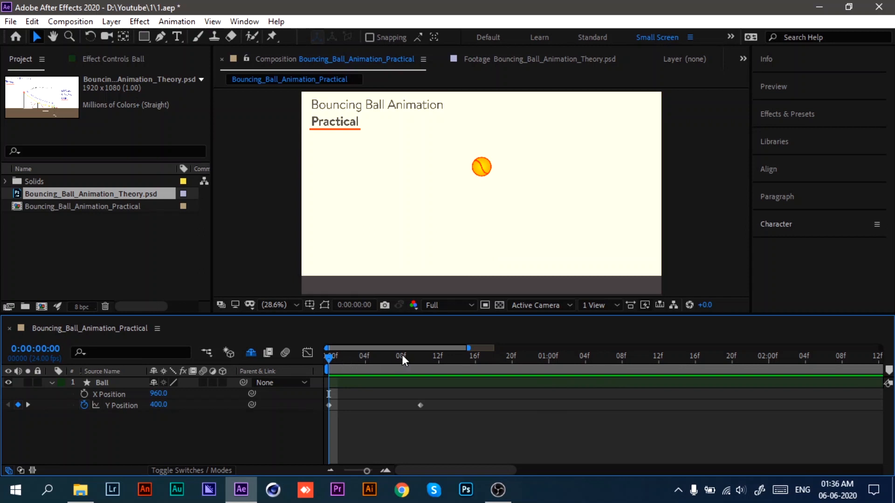
{"action": "key", "text": "space"}
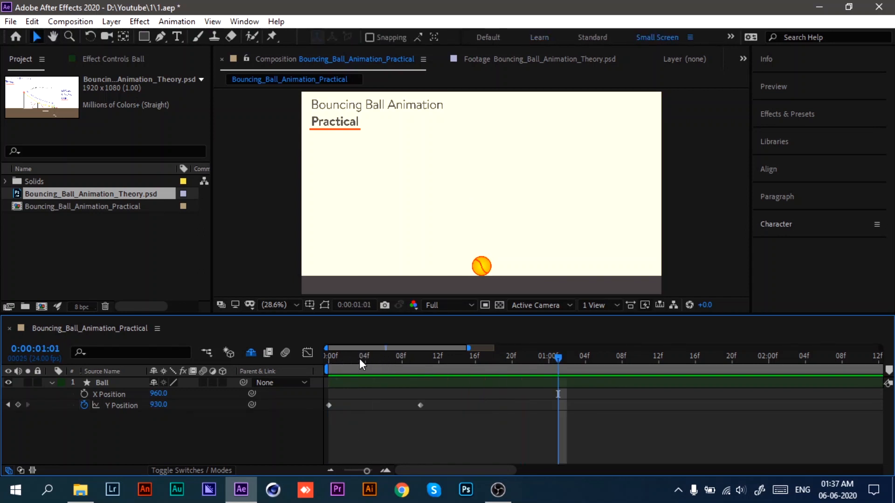
- Apply Easy Ease to both Y Position keyframes of the ball, with the current time at frame 10
{"action": "left_click_drag", "start_coordinate": [339, 357], "coordinate": [419, 359]}
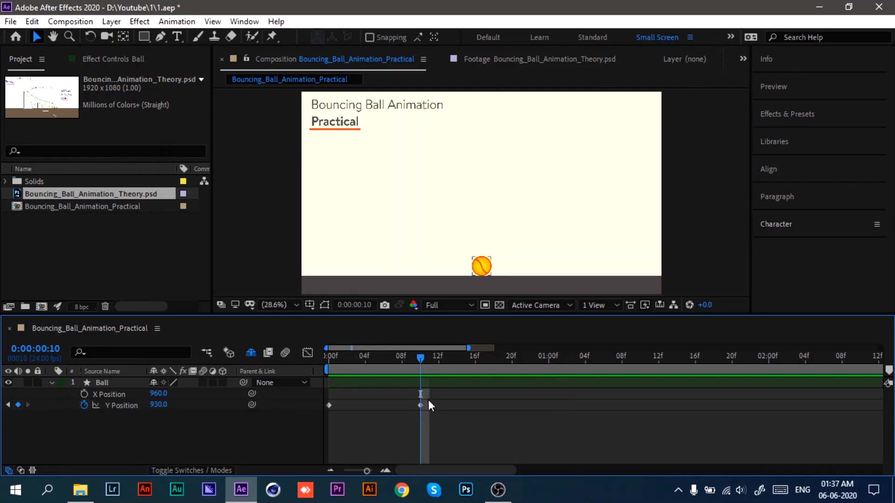
{"action": "left_click_drag", "start_coordinate": [432, 395], "coordinate": [308, 429]}
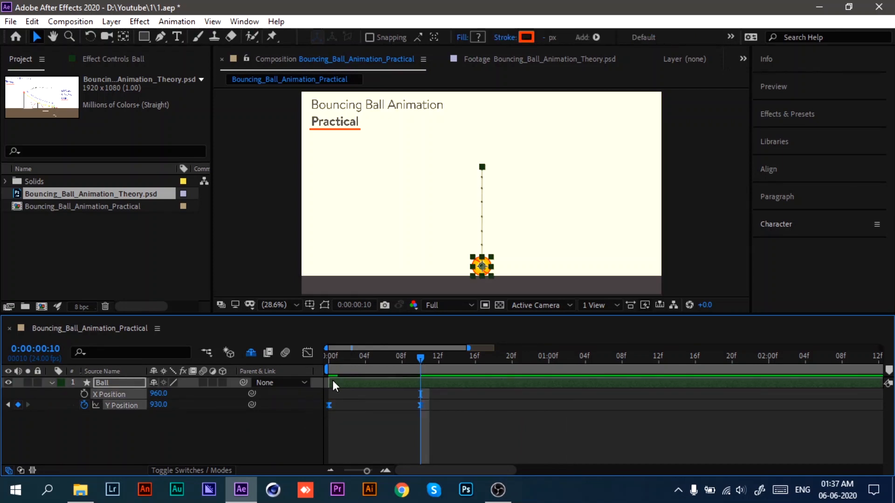
- Preview the ball's eased drop from the first frame of the composition
{"action": "left_click_drag", "start_coordinate": [335, 358], "coordinate": [312, 359]}
{"action": "key", "text": "space"}
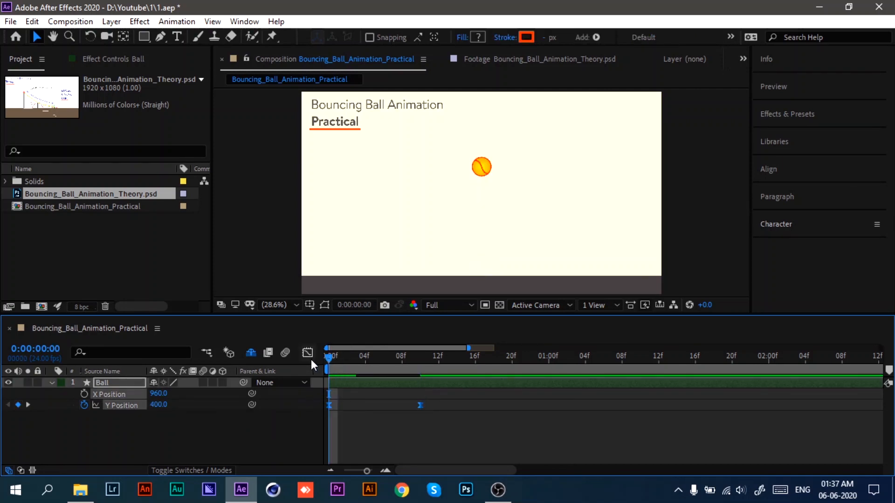
{"action": "key", "text": "space"}
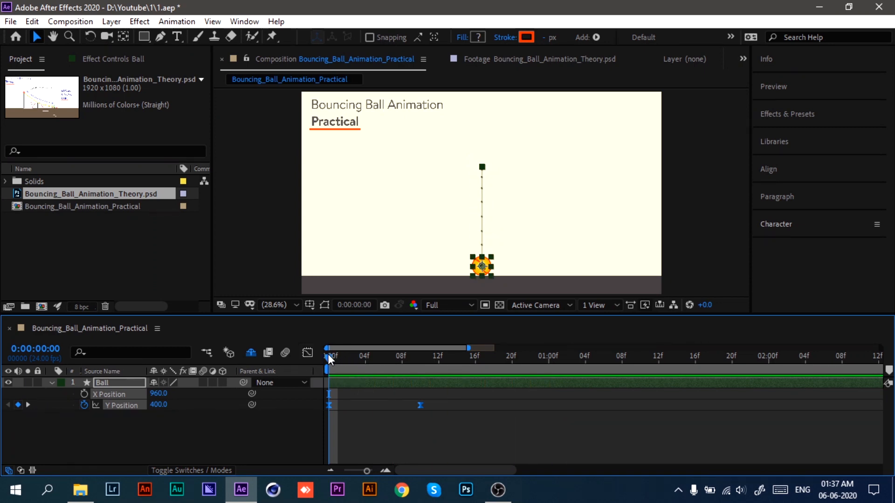
{"action": "key", "text": "space"}
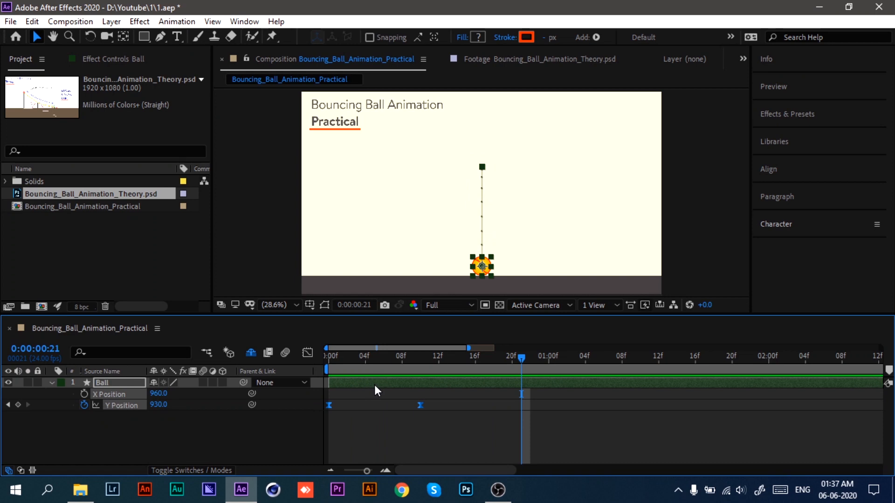
- Show the ball's Y Position curve in the Graph Editor with its keyframe handles displayed
{"action": "left_click_drag", "start_coordinate": [431, 399], "coordinate": [317, 414]}
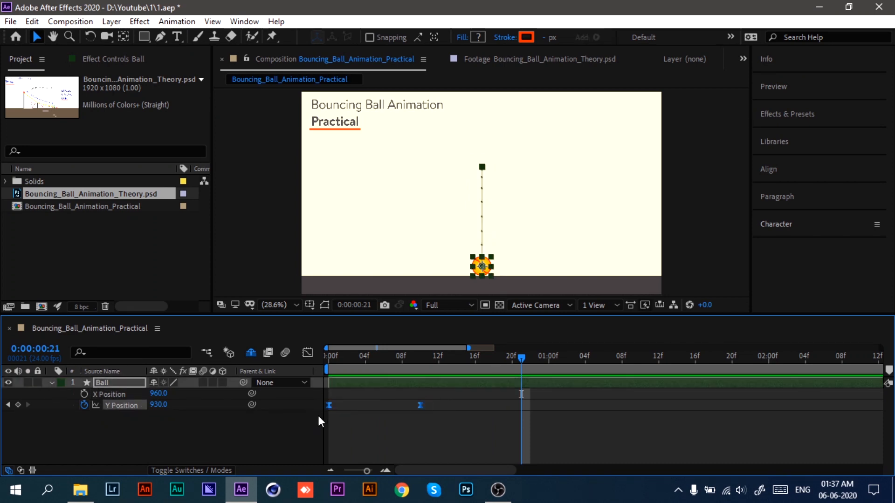
{"action": "left_click", "coordinate": [308, 353]}
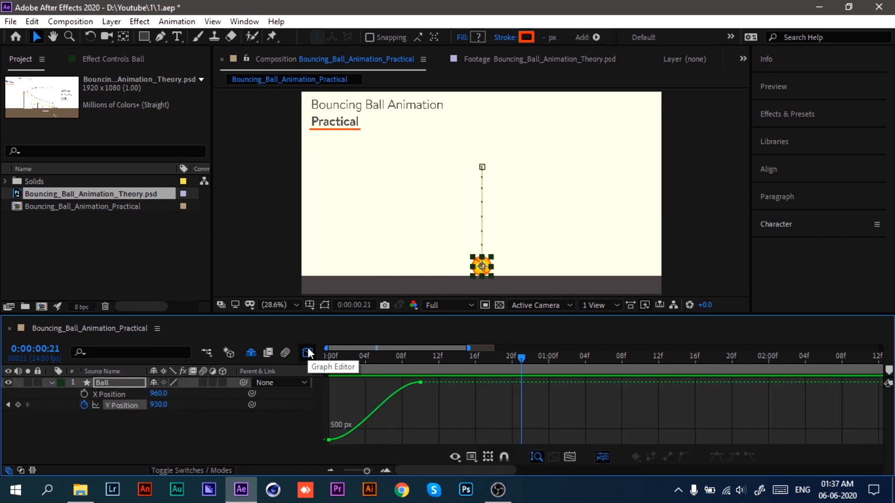
{"action": "left_click", "coordinate": [421, 382]}
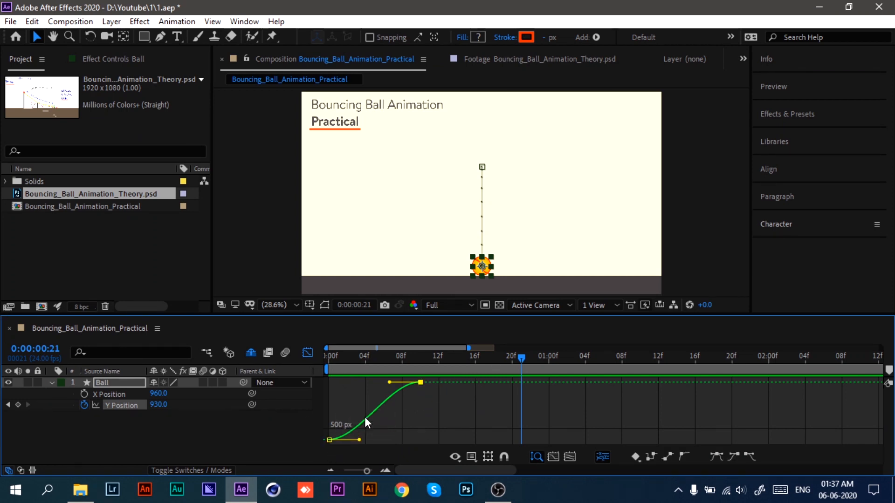
- Look at the speed graph of the ball's Y Position and return to the value graph
{"action": "left_click", "coordinate": [476, 460]}
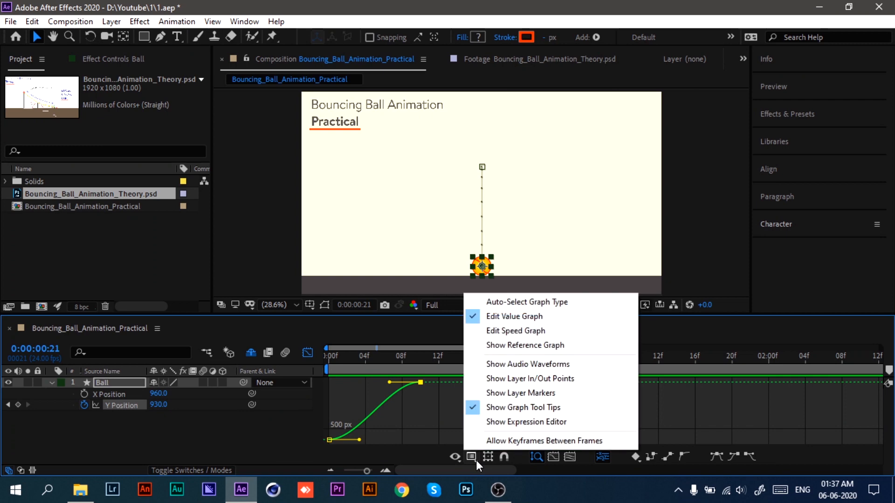
{"action": "left_click", "coordinate": [506, 330]}
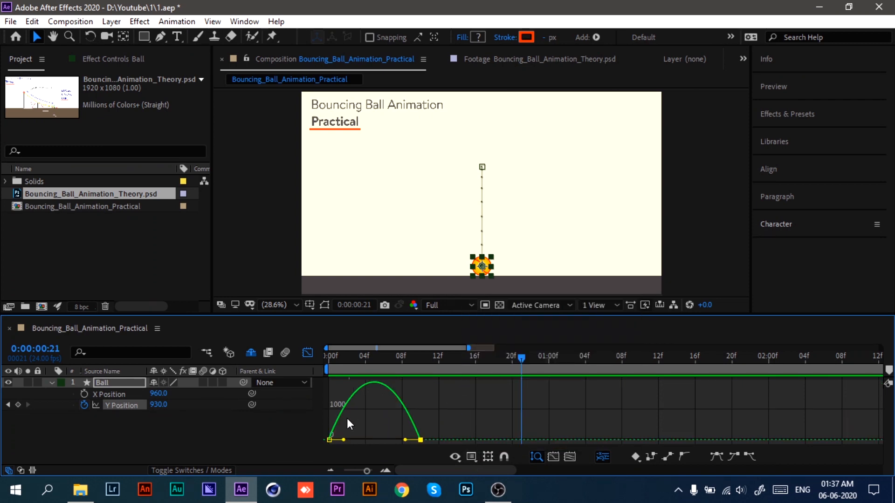
{"action": "left_click", "coordinate": [471, 457]}
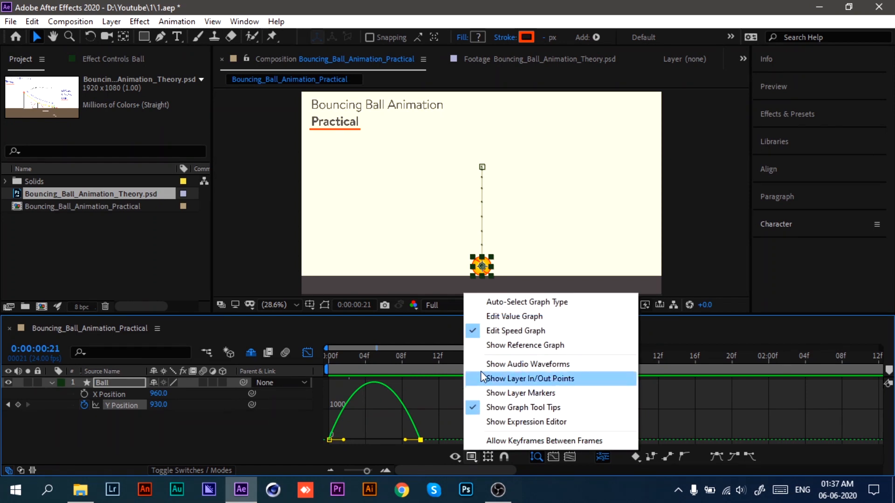
{"action": "left_click", "coordinate": [485, 317]}
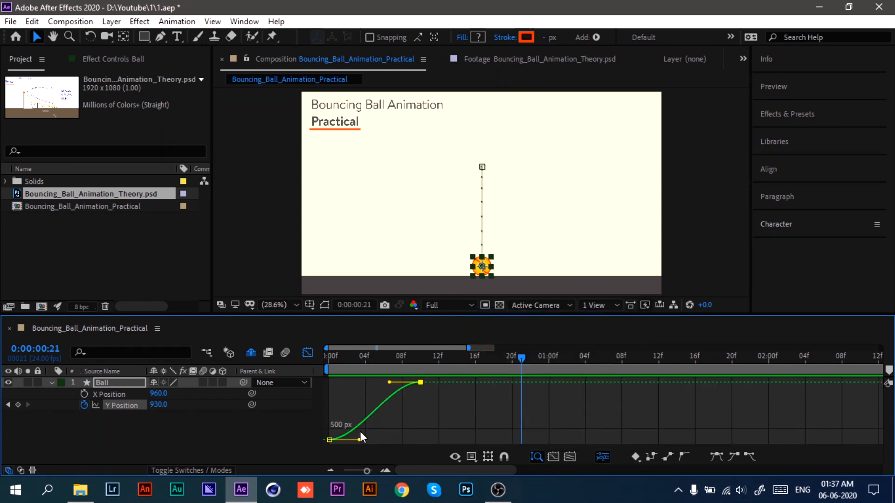
- Reshape the drop curve with a steep incoming handle on the frame 10 keyframe and a slightly longer handle on the first keyframe
{"action": "mouse_move", "coordinate": [329, 441]}
{"action": "left_click_drag", "start_coordinate": [389, 385], "coordinate": [424, 420]}
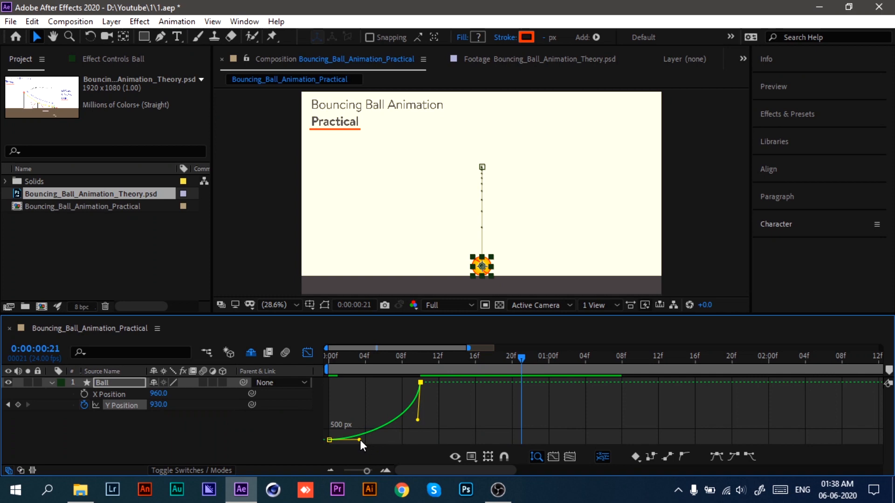
{"action": "left_click_drag", "start_coordinate": [360, 440], "coordinate": [365, 440]}
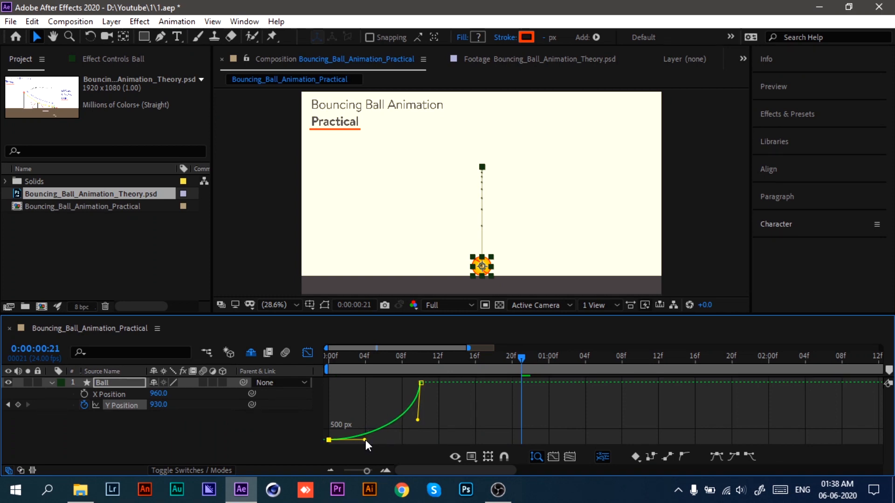
{"action": "key", "text": "space"}
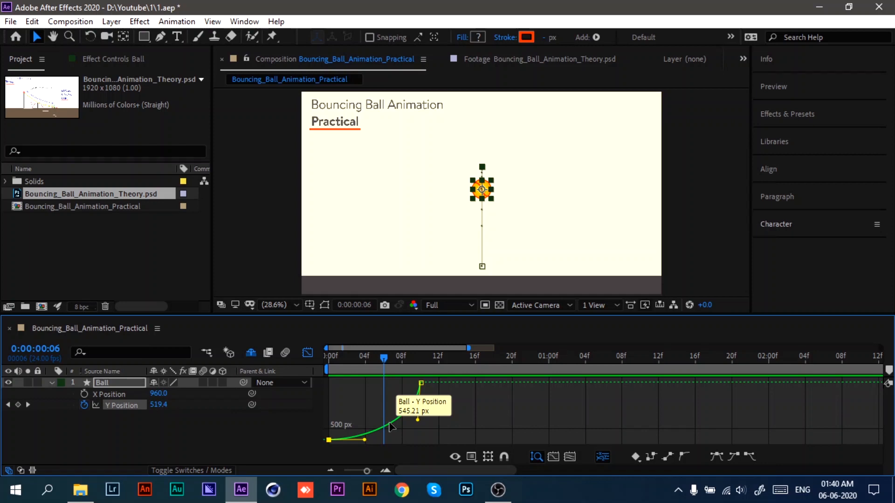
- Review the bounce drawing in the Bouncing_Ball_Animation_Theory.psd footage and return to the composition's Y Position graph at frame 10
{"action": "double_click", "coordinate": [93, 190]}
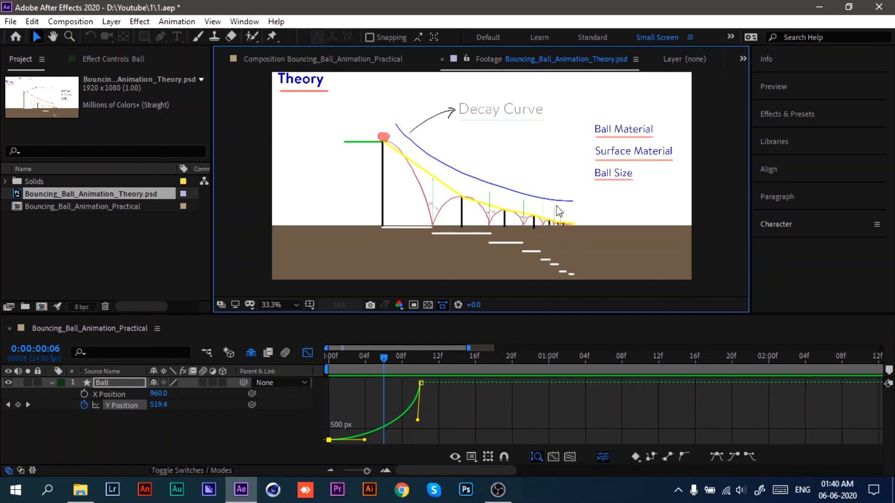
{"action": "left_click", "coordinate": [308, 353]}
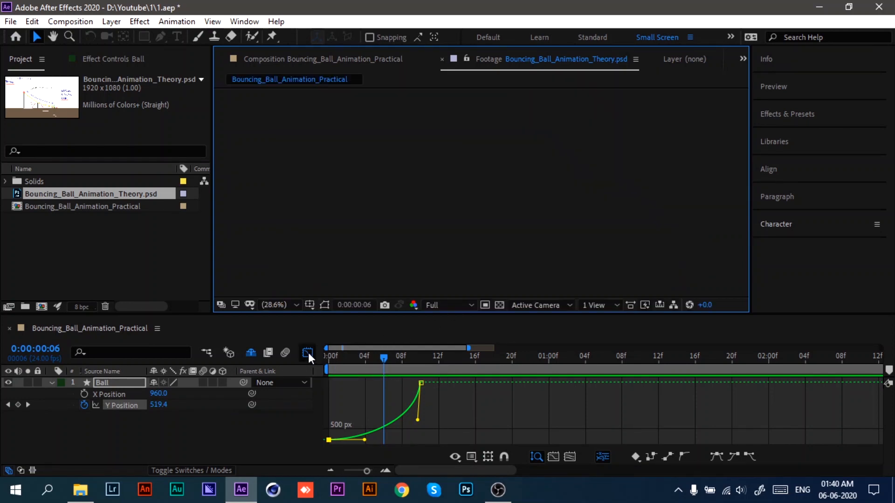
{"action": "left_click_drag", "start_coordinate": [401, 362], "coordinate": [421, 362]}
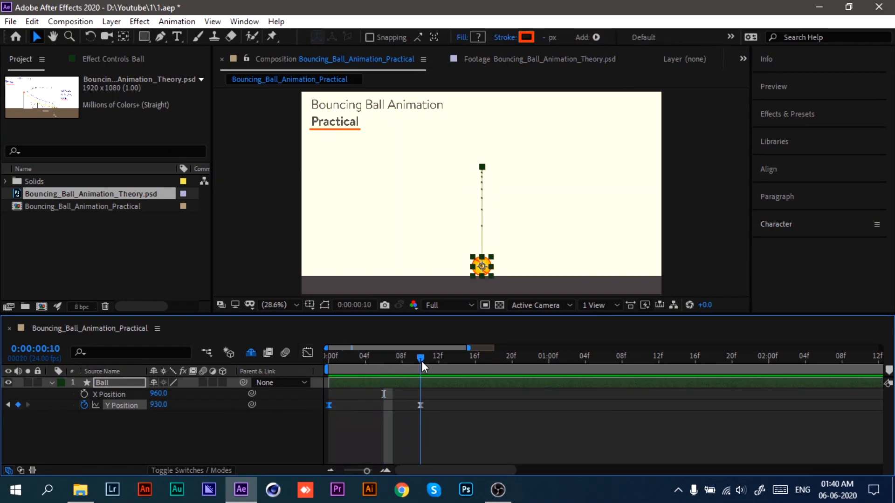
{"action": "left_click", "coordinate": [306, 353]}
{"action": "mouse_move", "coordinate": [421, 385]}
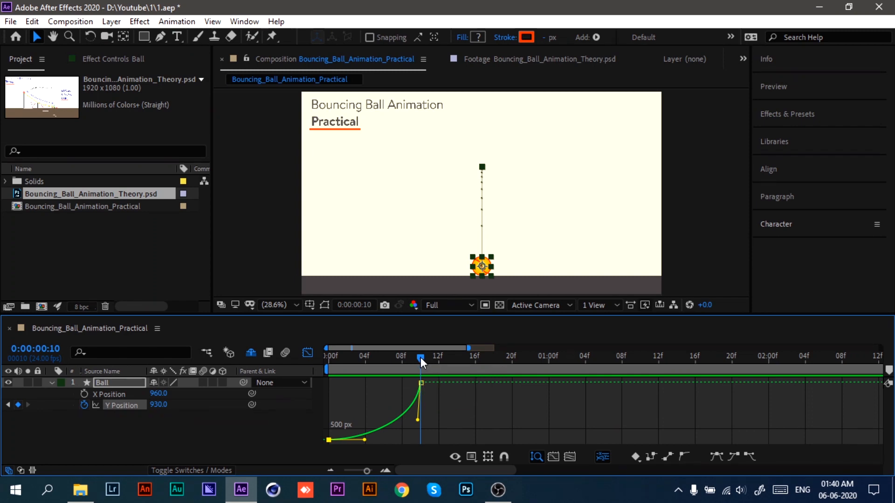
{"action": "mouse_move", "coordinate": [420, 357]}
{"action": "left_mouse_down"}
{"action": "mouse_move", "coordinate": [329, 356]}
{"action": "mouse_move", "coordinate": [423, 363]}
{"action": "left_mouse_up"}
- Select the ball's Y Position and scrub the drop between frame 10 and the first frame to compare it with its curve
{"action": "mouse_move", "coordinate": [328, 441]}
{"action": "left_click_drag", "start_coordinate": [245, 411], "coordinate": [275, 438]}
{"action": "left_click", "coordinate": [126, 407]}
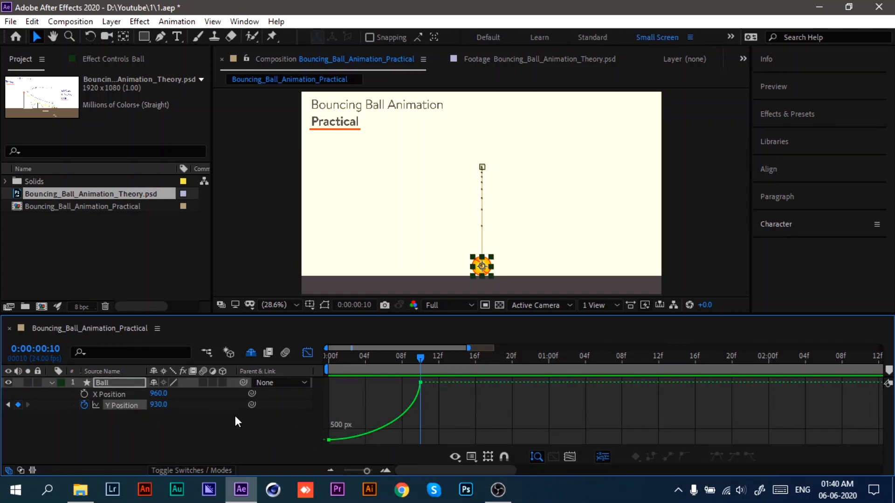
{"action": "mouse_move", "coordinate": [401, 410]}
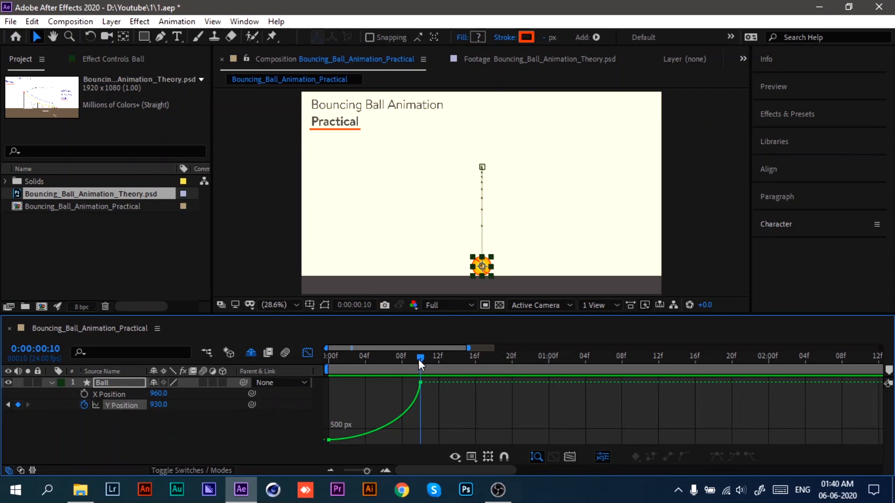
{"action": "left_click_drag", "start_coordinate": [415, 358], "coordinate": [328, 358]}
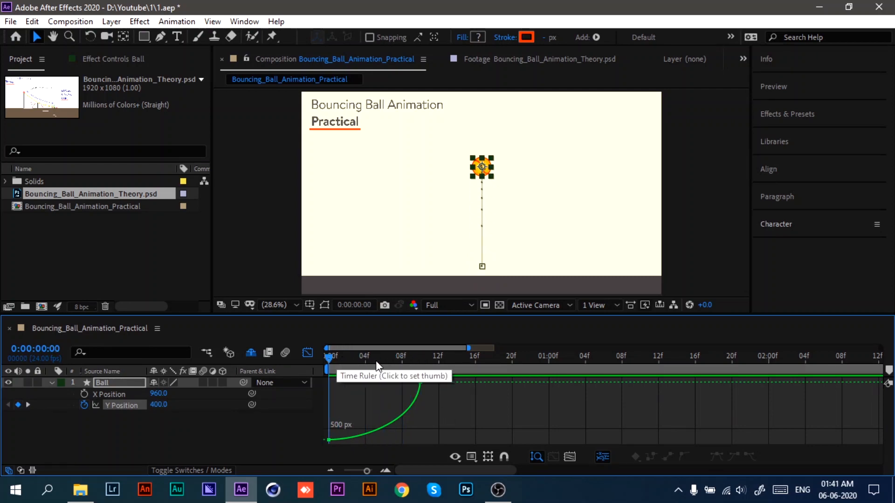
{"action": "left_click_drag", "start_coordinate": [422, 365], "coordinate": [327, 362]}
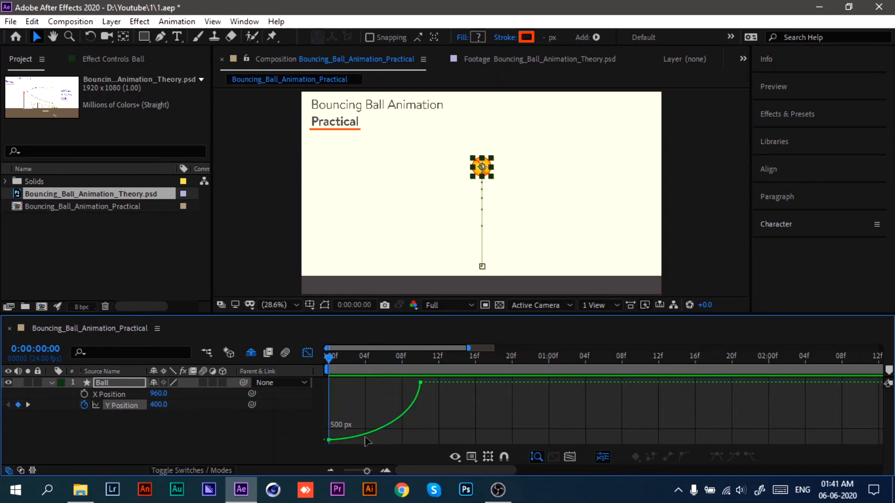
- Add a Y Position keyframe of 930 at 0:00:01:02 for the ball's second contact with the ground
{"action": "mouse_move", "coordinate": [416, 355]}
{"action": "left_mouse_down"}
{"action": "mouse_move", "coordinate": [486, 354]}
{"action": "mouse_move", "coordinate": [420, 354]}
{"action": "left_mouse_up"}
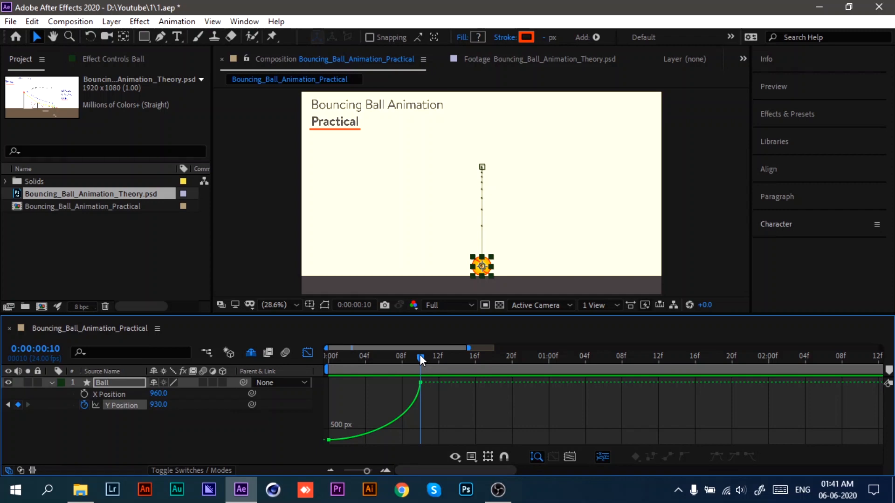
{"action": "left_click_drag", "start_coordinate": [419, 354], "coordinate": [565, 365]}
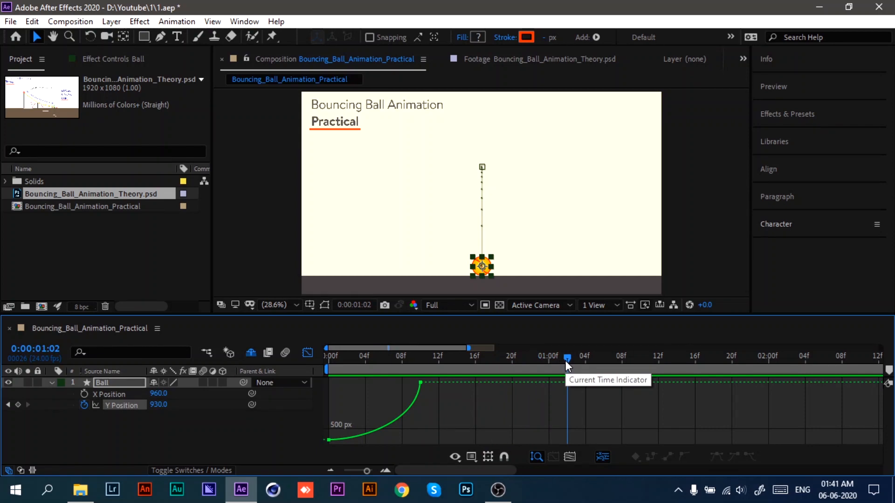
{"action": "mouse_move", "coordinate": [569, 385]}
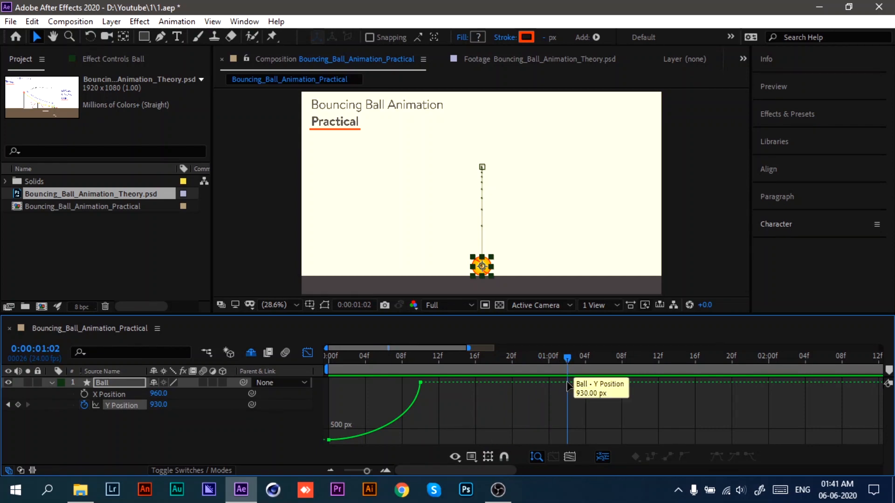
{"action": "left_click", "coordinate": [568, 384], "text": "ctrl"}
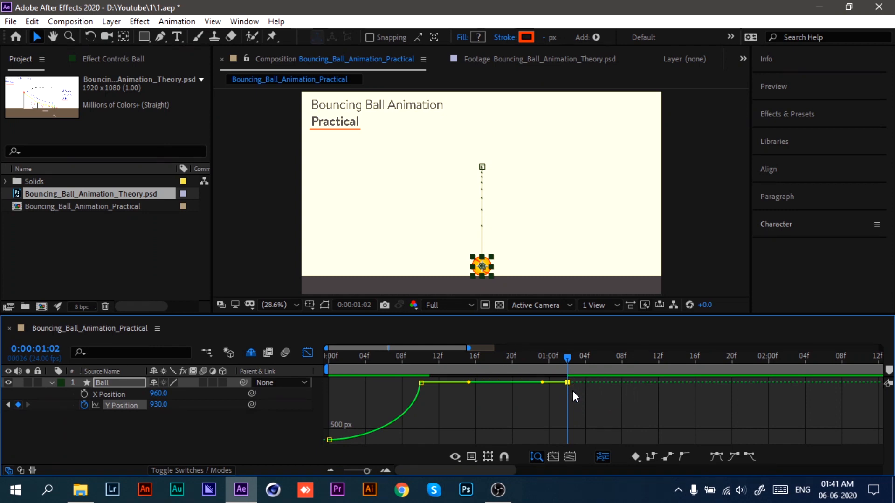
{"action": "mouse_move", "coordinate": [567, 383]}
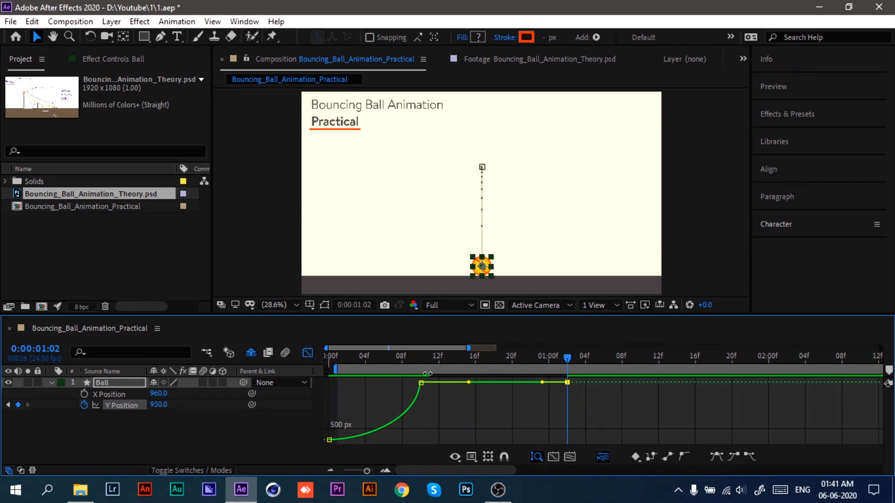
- Try a mid-bounce Y Position keyframe at frame 18 raised to 357.4, with its handles lengthened on both sides
{"action": "left_click_drag", "start_coordinate": [419, 357], "coordinate": [493, 445]}
{"action": "left_click", "coordinate": [494, 382], "text": "ctrl"}
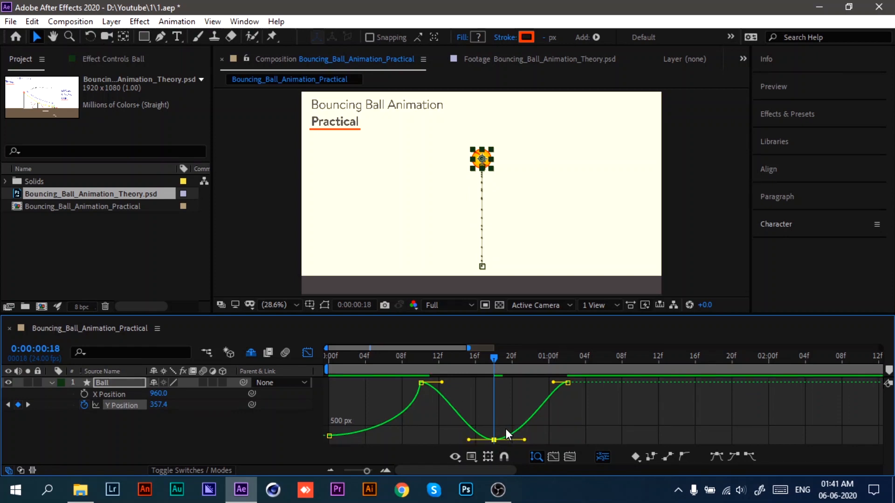
{"action": "left_click_drag", "start_coordinate": [468, 440], "coordinate": [460, 440]}
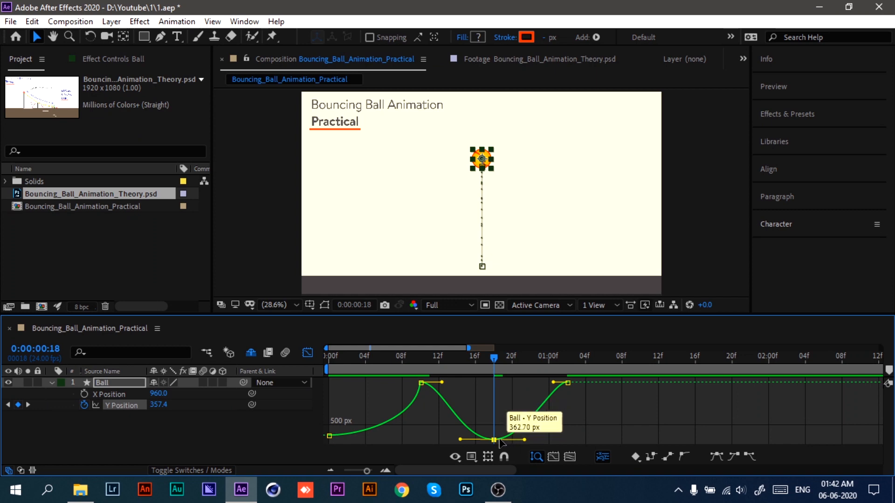
{"action": "left_click_drag", "start_coordinate": [524, 440], "coordinate": [539, 439]}
{"action": "left_click_drag", "start_coordinate": [458, 441], "coordinate": [449, 441]}
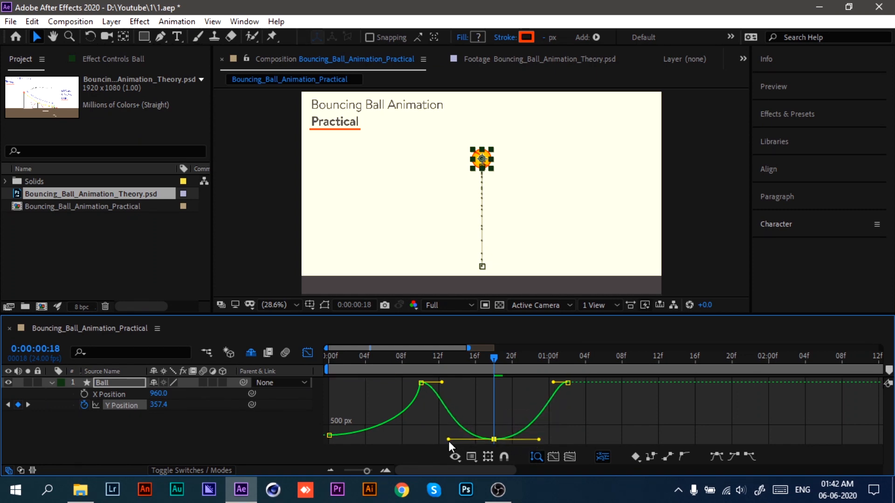
- Scrub through the bounce and delete the mid-bounce Y Position keyframe at frame 18
{"action": "left_click_drag", "start_coordinate": [379, 357], "coordinate": [503, 364]}
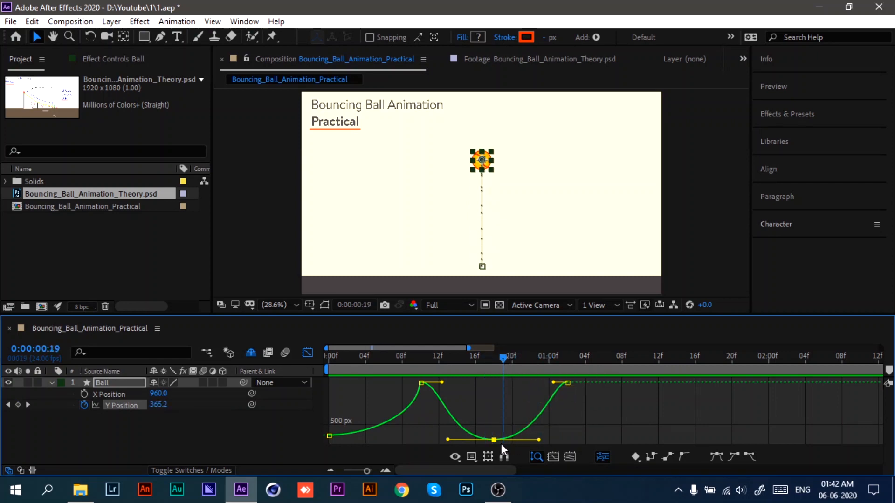
{"action": "mouse_move", "coordinate": [494, 441]}
{"action": "key", "text": "Delete"}
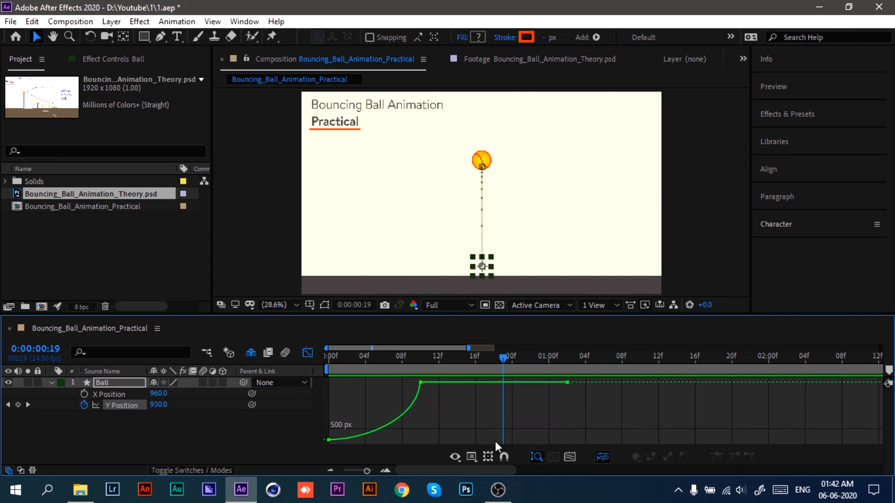
- Shape the Y Position curve between frame 10 and 0:00:01:02 into a symmetrical bounce arc with both keyframes' handles, reducing the bounce height at frame 18
{"action": "left_click", "coordinate": [421, 383]}
{"action": "left_click_drag", "start_coordinate": [540, 382], "coordinate": [549, 400]}
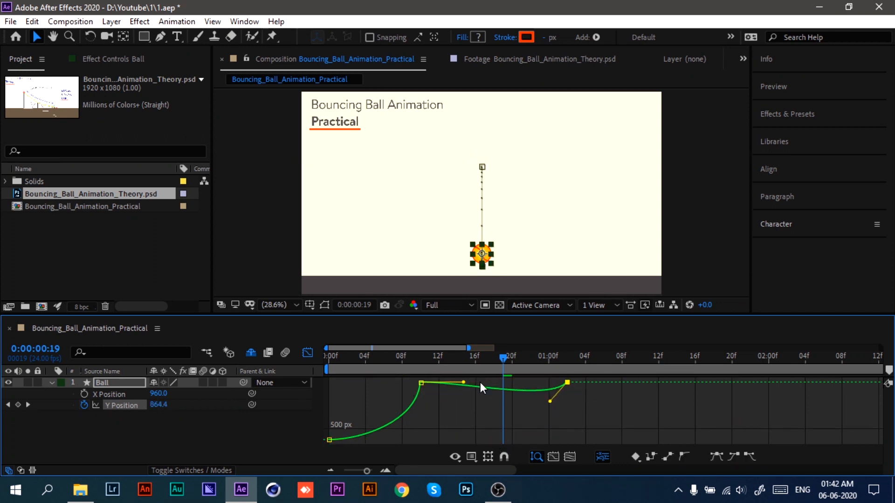
{"action": "left_click_drag", "start_coordinate": [463, 382], "coordinate": [430, 435]}
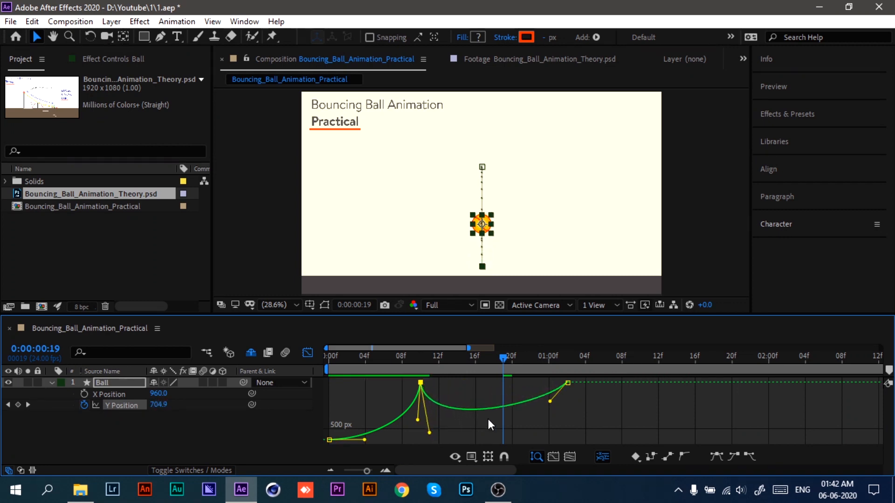
{"action": "left_click_drag", "start_coordinate": [550, 402], "coordinate": [558, 435]}
{"action": "left_click", "coordinate": [493, 361]}
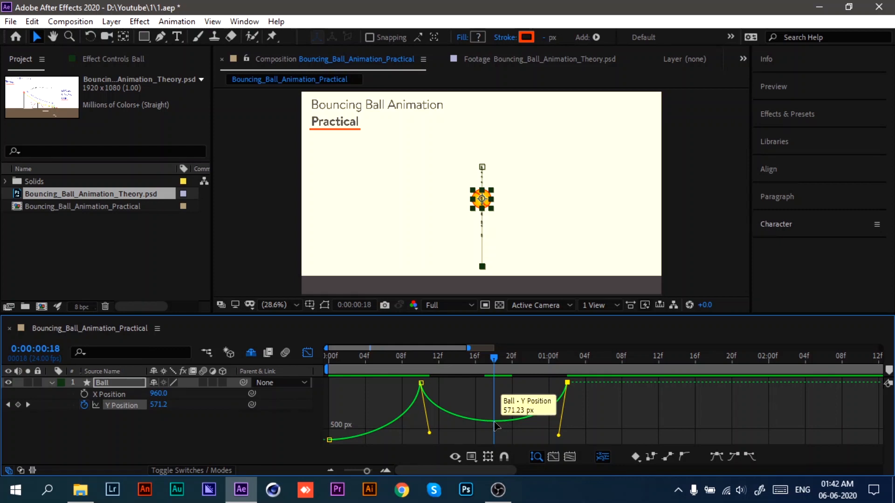
{"action": "left_click_drag", "start_coordinate": [430, 433], "coordinate": [427, 422]}
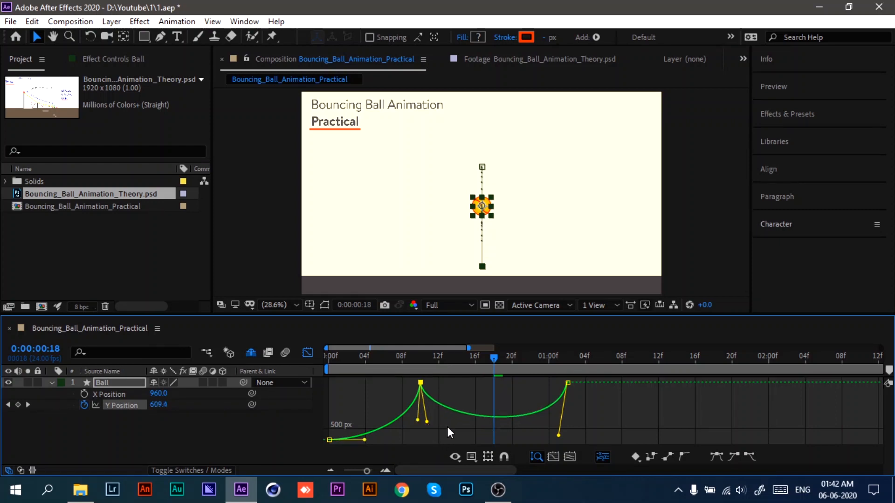
{"action": "left_click_drag", "start_coordinate": [558, 437], "coordinate": [559, 422]}
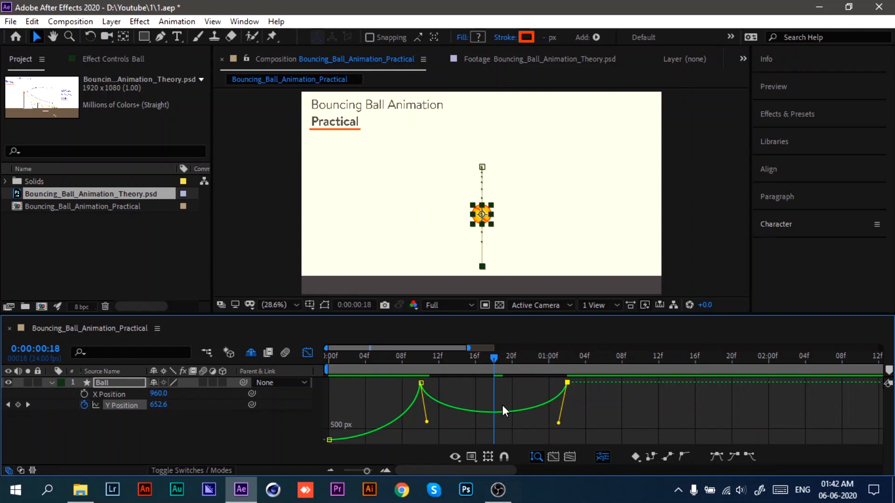
- Review the decay curve in Bouncing_Ball_Animation_Theory.psd and return to the Bouncing_Ball_Animation_Practical composition with no layer selected
{"action": "double_click", "coordinate": [108, 193]}
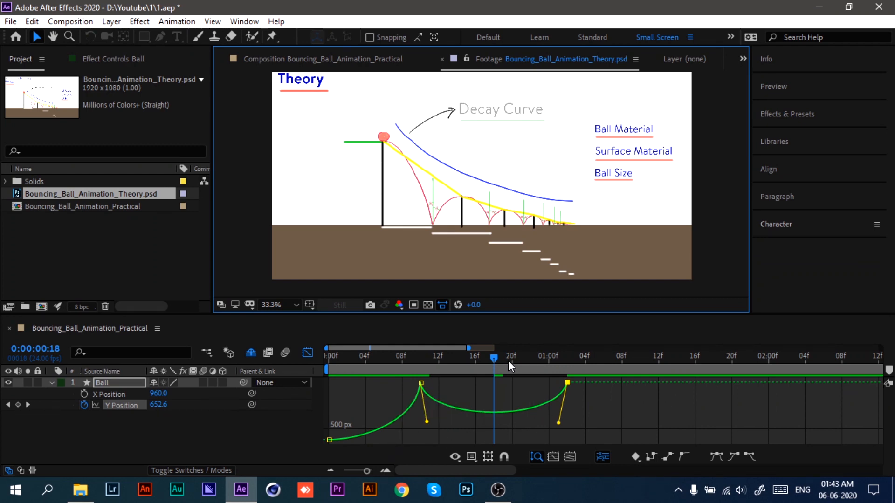
{"action": "double_click", "coordinate": [90, 207]}
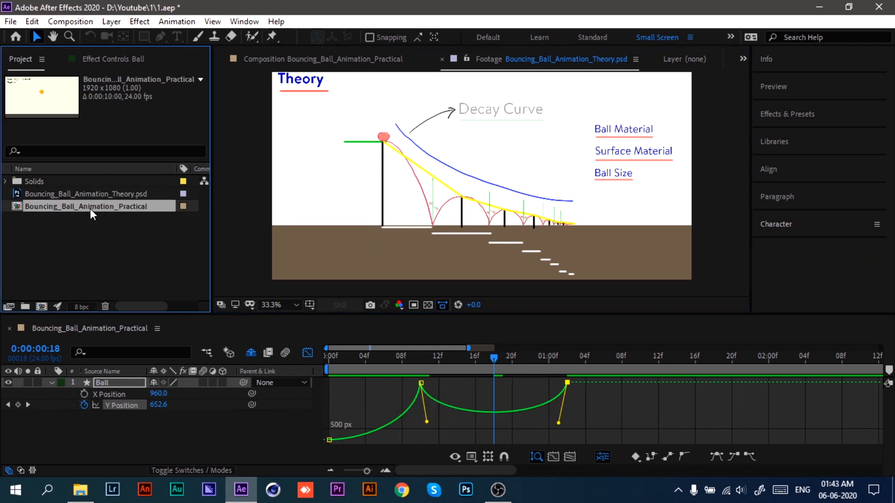
{"action": "left_click", "coordinate": [265, 439]}
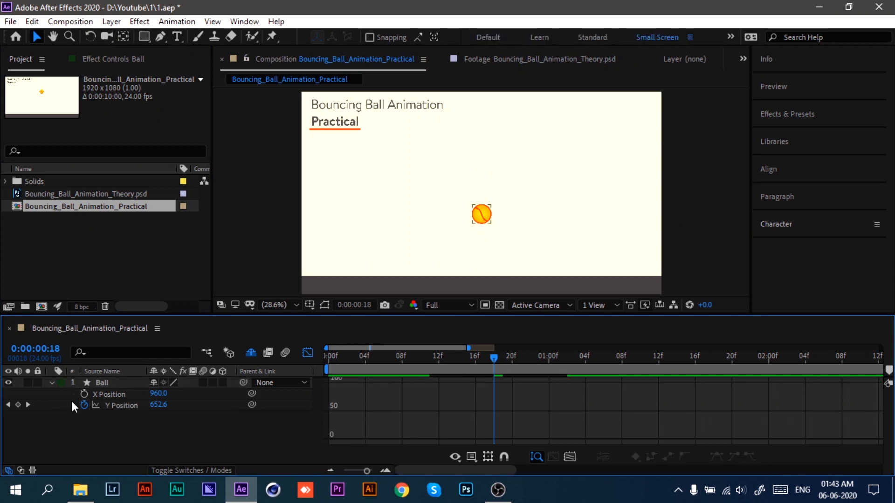
- Add a null object to the composition and separate its Position into X and Y dimensions
{"action": "right_click", "coordinate": [146, 437]}
{"action": "mouse_move", "coordinate": [302, 293]}
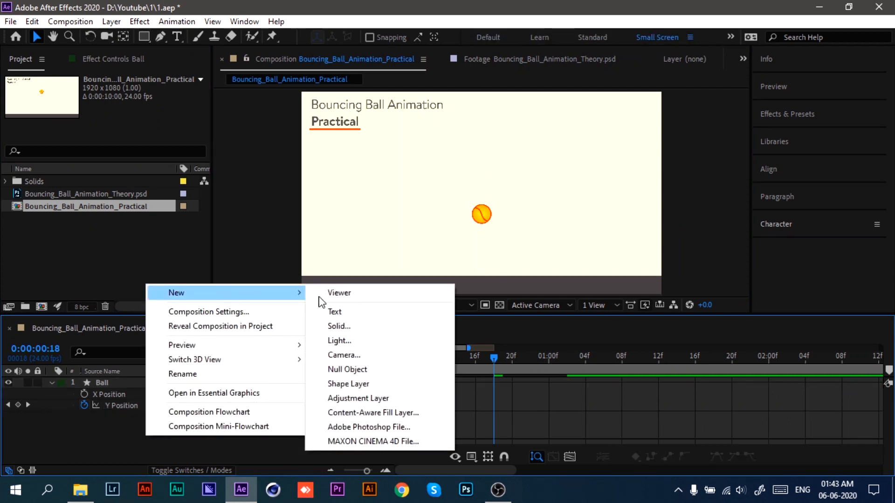
{"action": "left_click", "coordinate": [359, 369]}
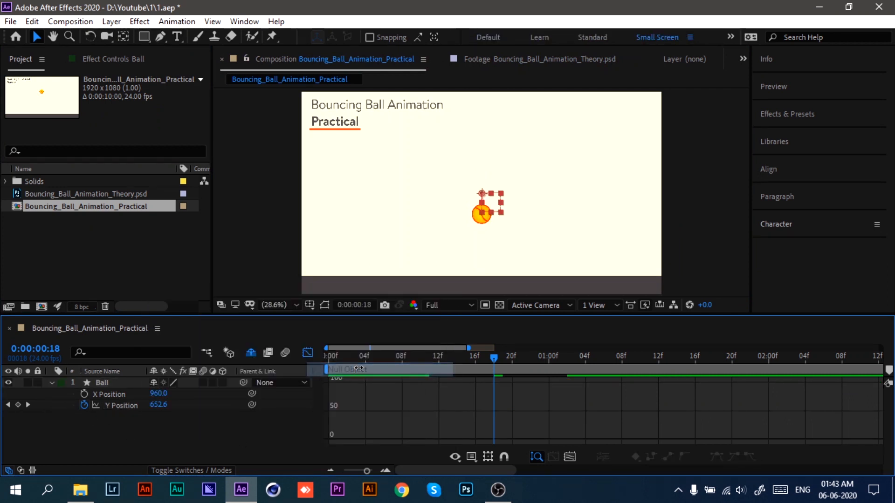
{"action": "left_click", "coordinate": [112, 392]}
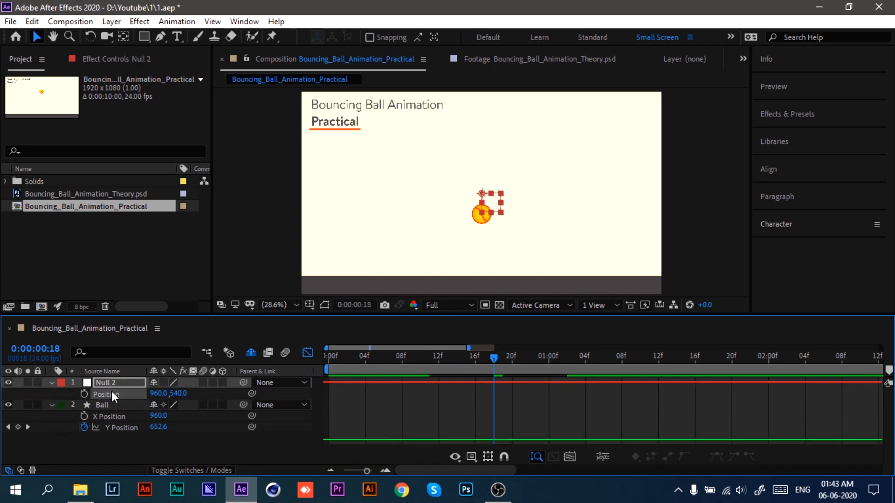
{"action": "right_click", "coordinate": [112, 392]}
{"action": "left_click", "coordinate": [160, 258]}
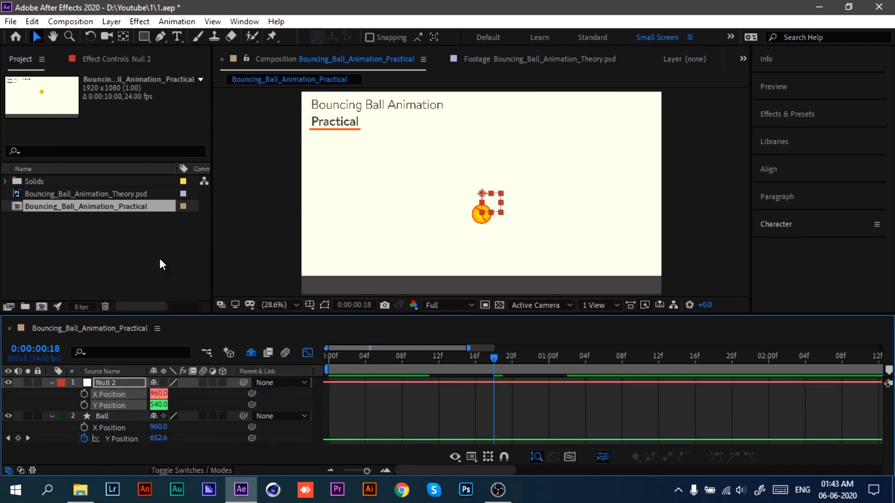
{"action": "left_click", "coordinate": [70, 406]}
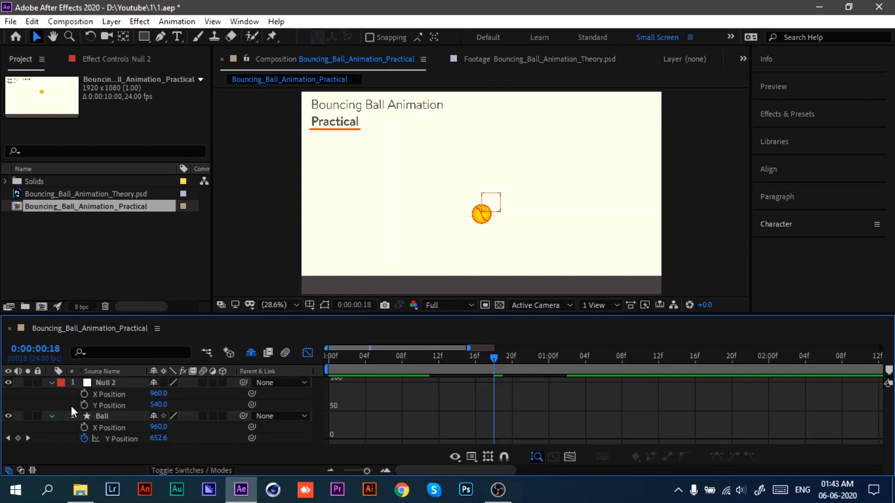
- Set the null's Y Position to 400 and keyframe it at the first frame
{"action": "left_click", "coordinate": [158, 405]}
{"action": "type", "text": "400"}
{"action": "key", "text": "Return"}
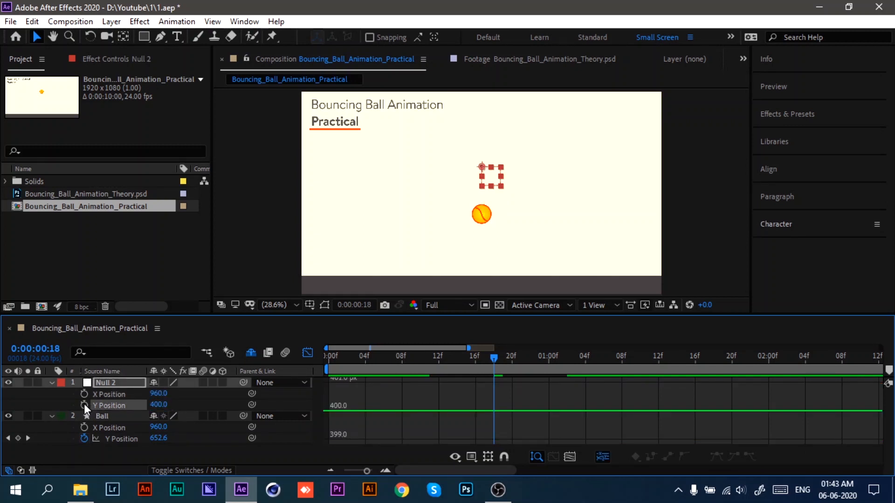
{"action": "left_click", "coordinate": [332, 355]}
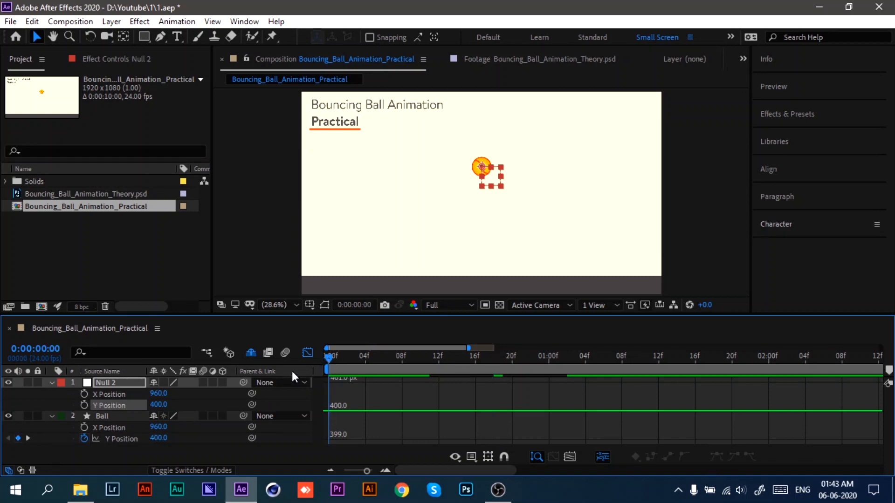
{"action": "left_click", "coordinate": [85, 405]}
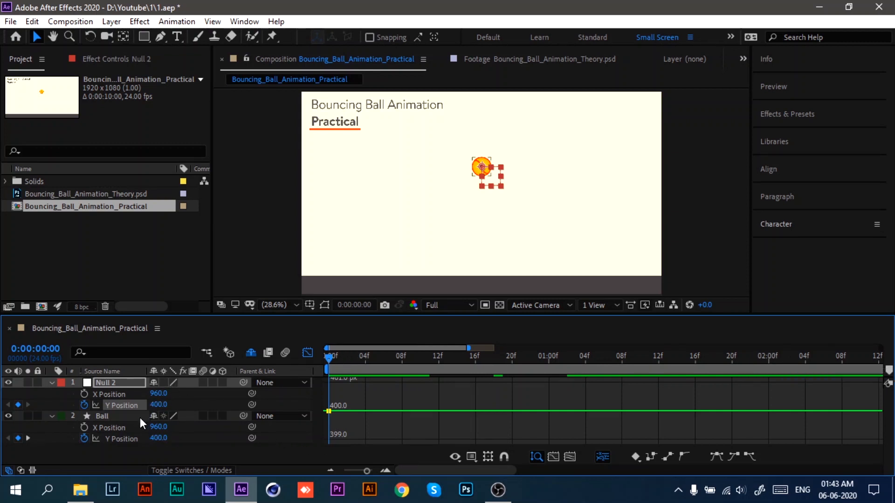
- Add a Y Position keyframe of 930 on the null at frame 10, where the ball first touches the ground
{"action": "left_click", "coordinate": [120, 438]}
{"action": "left_click", "coordinate": [418, 356]}
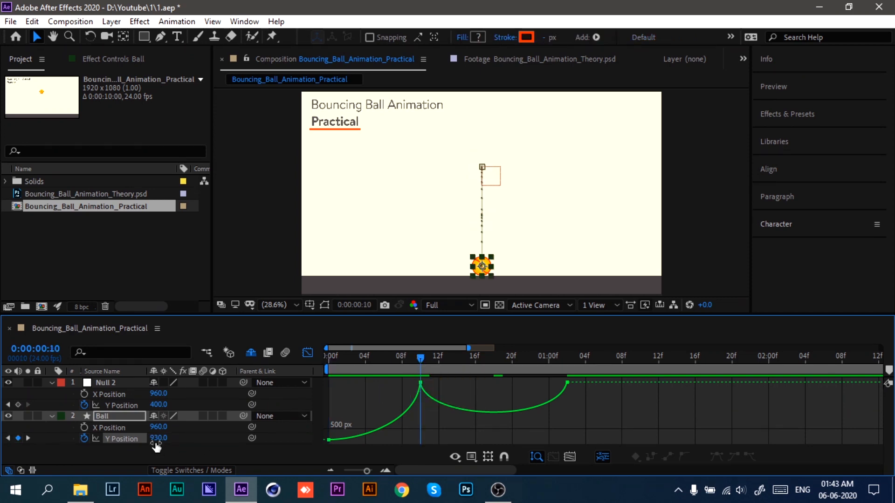
{"action": "left_click", "coordinate": [111, 406]}
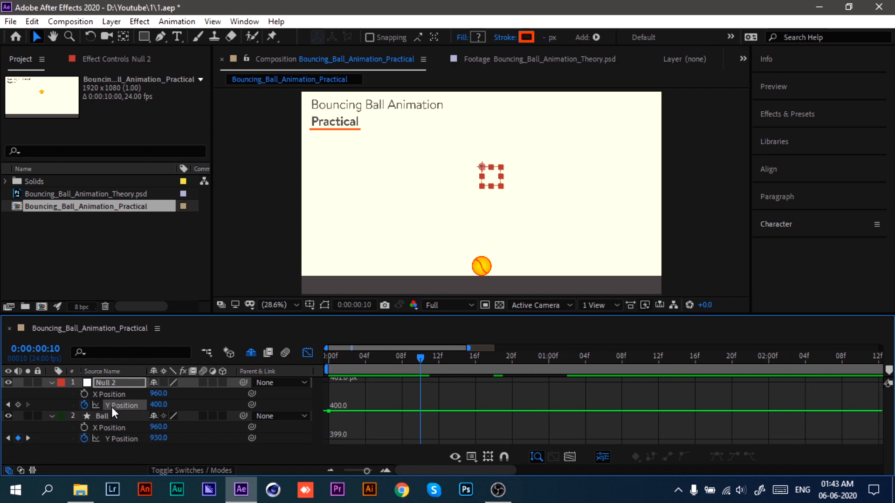
{"action": "left_click", "coordinate": [158, 405]}
{"action": "type", "text": "930"}
{"action": "key", "text": "Return"}
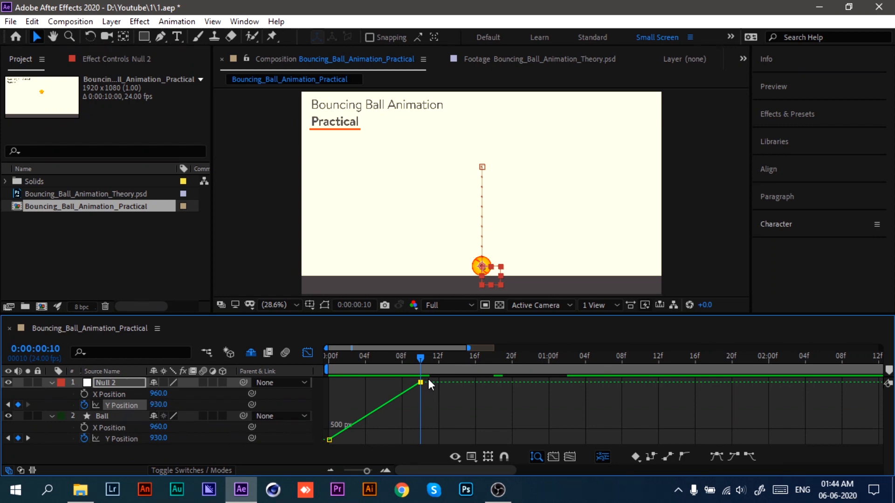
- Apply Easy Ease to both of the null's Y Position keyframes and move the ground-level one to about 3 seconds
{"action": "left_click_drag", "start_coordinate": [427, 379], "coordinate": [306, 462]}
{"action": "key", "text": "F9"}
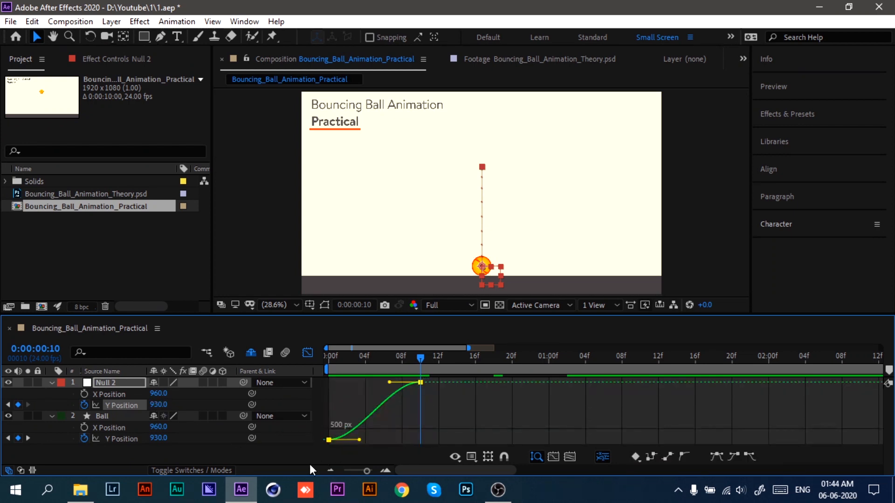
{"action": "scroll", "coordinate": [432, 379], "scroll_direction": "down", "scroll_amount": 4}
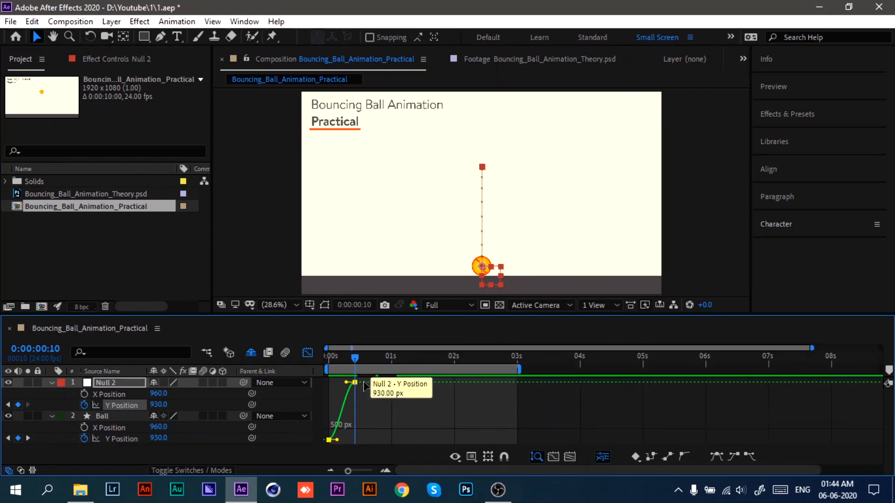
{"action": "left_click_drag", "start_coordinate": [356, 382], "coordinate": [516, 385]}
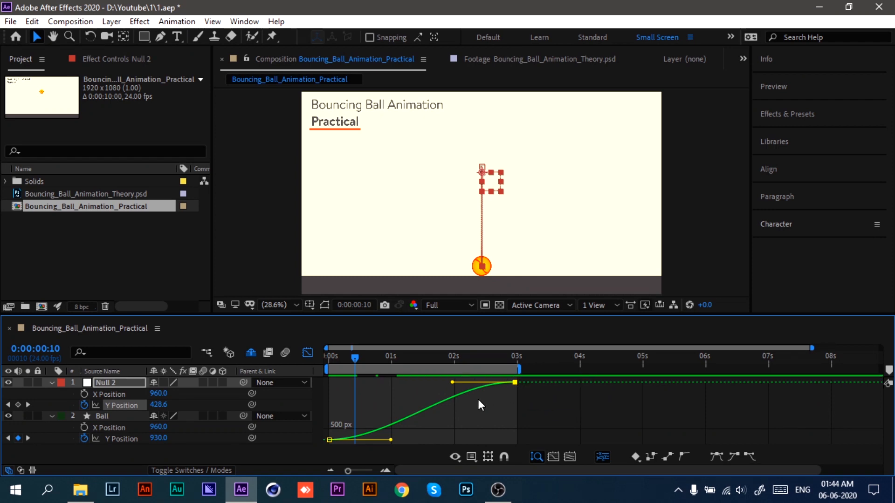
- Open the Bouncing_Ball_Animation_Theory.psd footage to examine the decay curve
{"action": "double_click", "coordinate": [84, 194]}
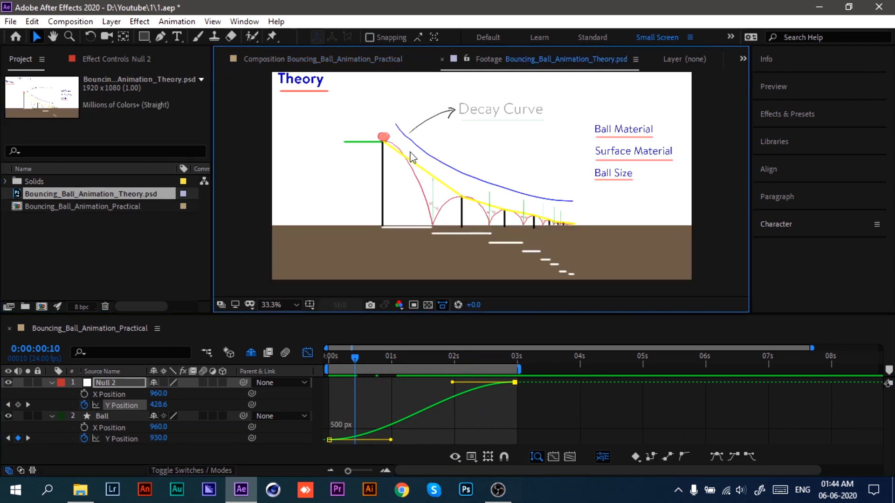
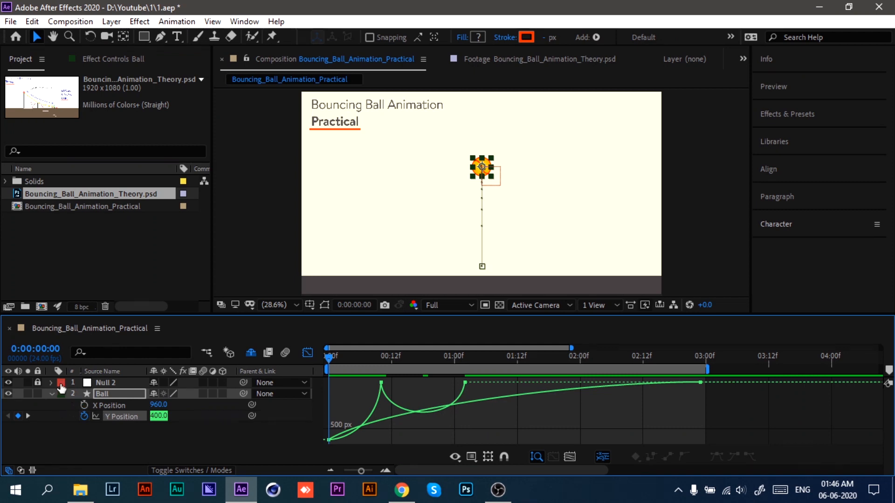
- Check the null's Y Position property and compare the ball's graph with the decay curve in Bouncing_Ball_Animation_Theory.psd
{"action": "left_click", "coordinate": [51, 382]}
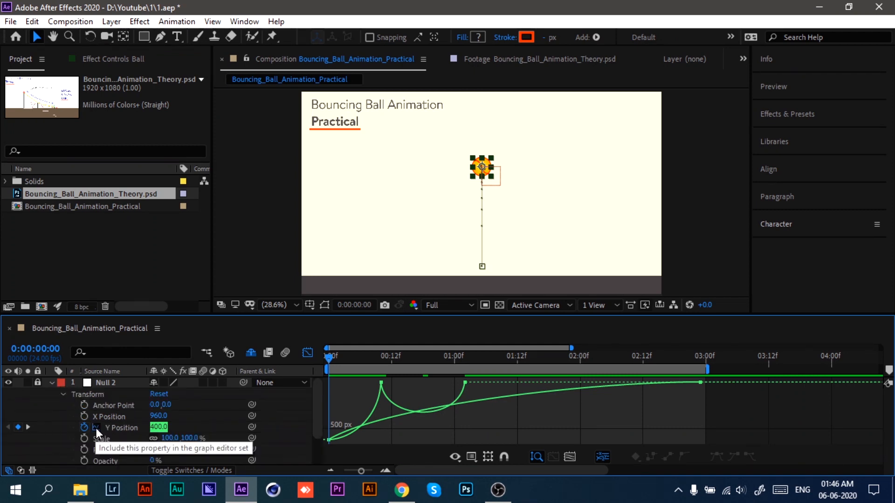
{"action": "left_click", "coordinate": [52, 383]}
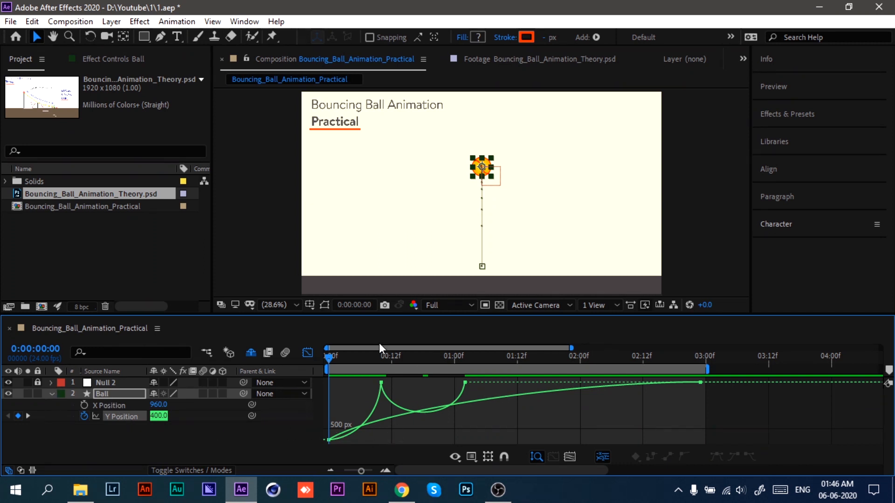
{"action": "double_click", "coordinate": [113, 194]}
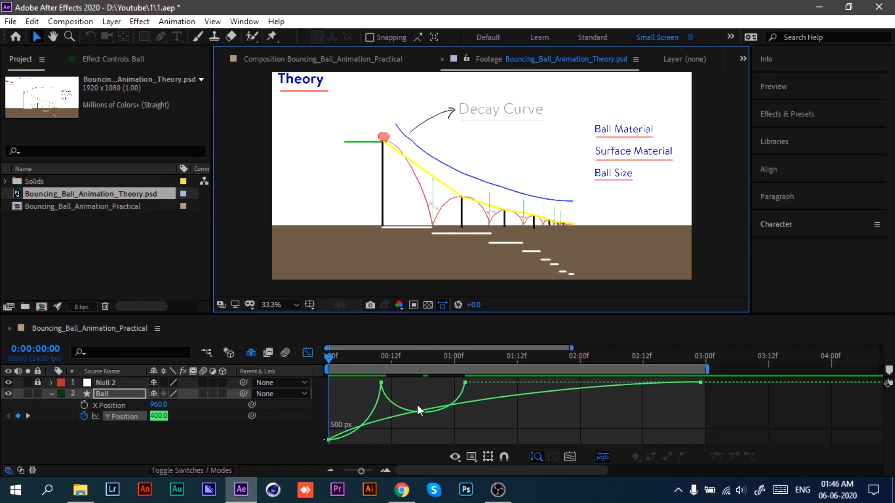
{"action": "mouse_move", "coordinate": [371, 412]}
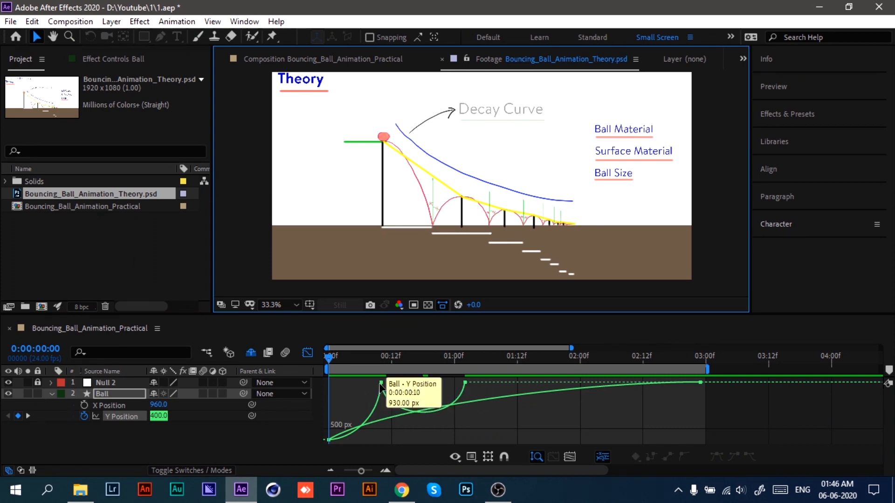
{"action": "double_click", "coordinate": [80, 206]}
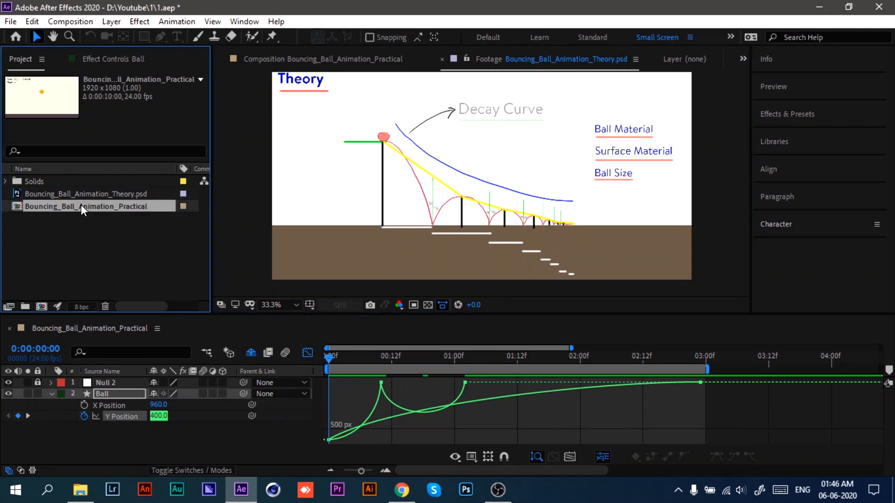
- Scrub to the ball's first ground contact at frame 10 and preview the bounce from the first frame
{"action": "left_click_drag", "start_coordinate": [357, 358], "coordinate": [372, 360]}
{"action": "left_click_drag", "start_coordinate": [372, 359], "coordinate": [376, 359]}
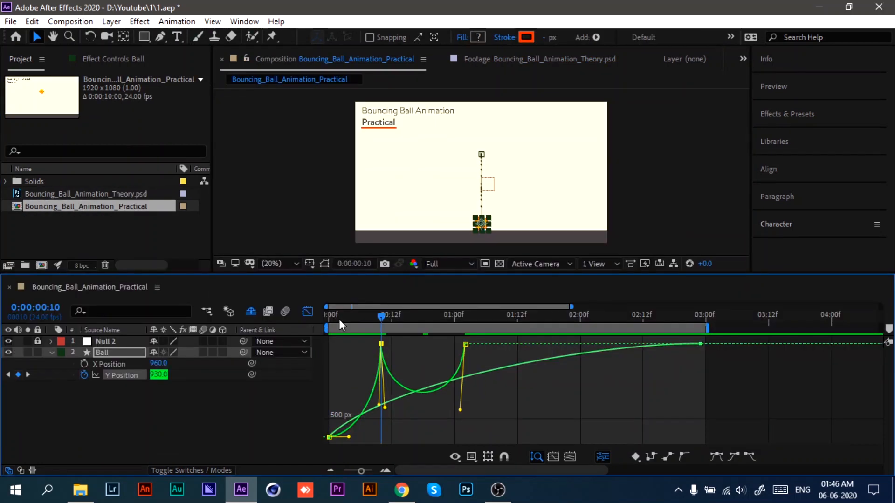
{"action": "left_click_drag", "start_coordinate": [339, 320], "coordinate": [323, 319]}
{"action": "key", "text": "space"}
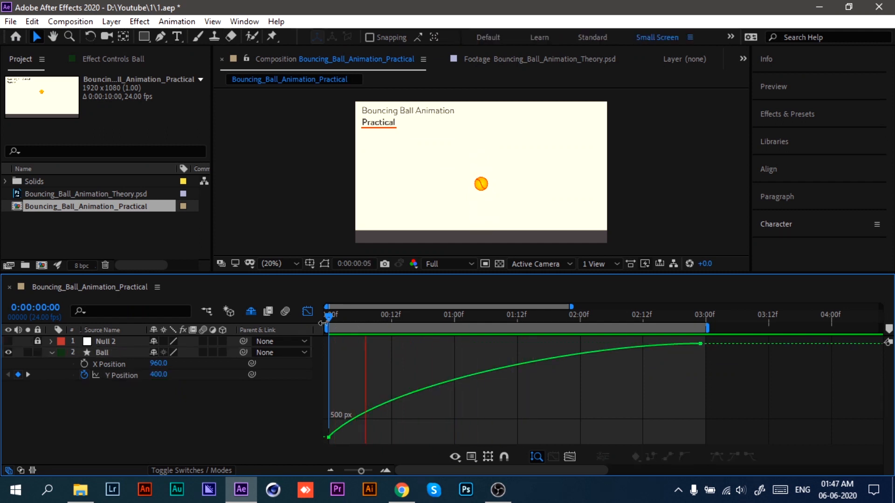
{"action": "key", "text": "space"}
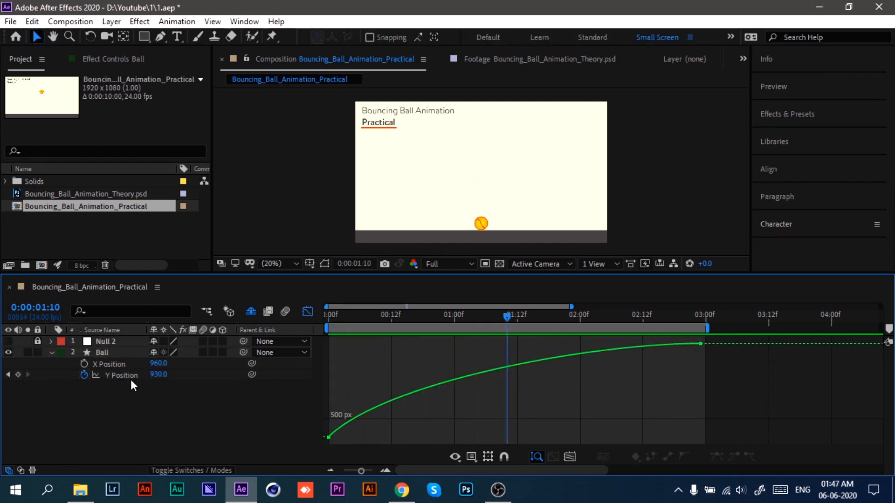
- Reshape the ball's initial fall by adjusting the Y Position curve handles between the first frame and frame 10
{"action": "left_click", "coordinate": [124, 376]}
{"action": "left_click", "coordinate": [331, 317]}
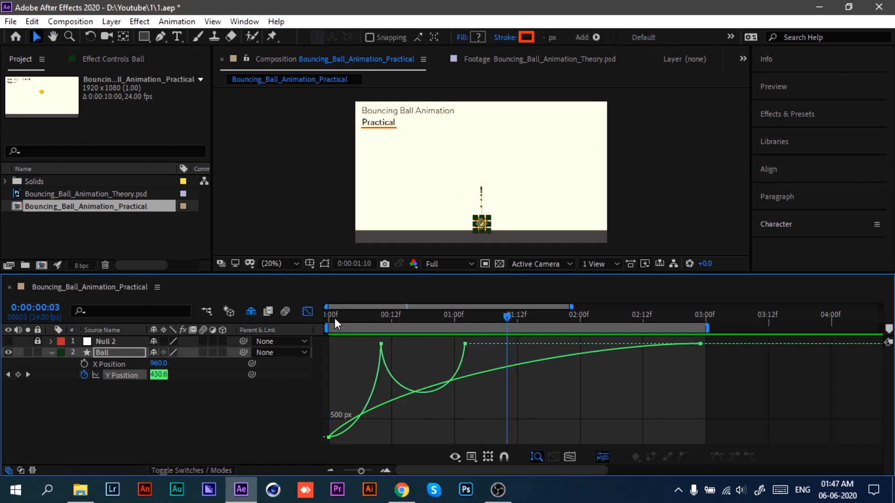
{"action": "mouse_move", "coordinate": [329, 438]}
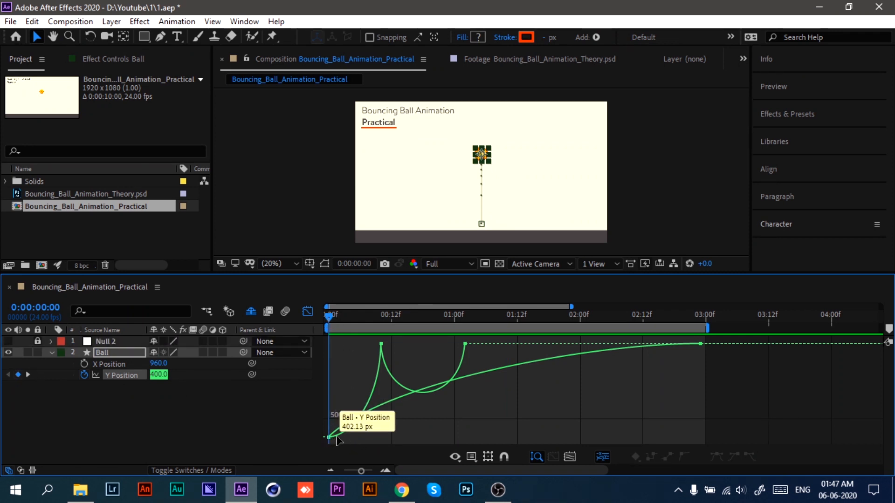
{"action": "left_click", "coordinate": [329, 438]}
{"action": "left_click_drag", "start_coordinate": [345, 437], "coordinate": [344, 419]}
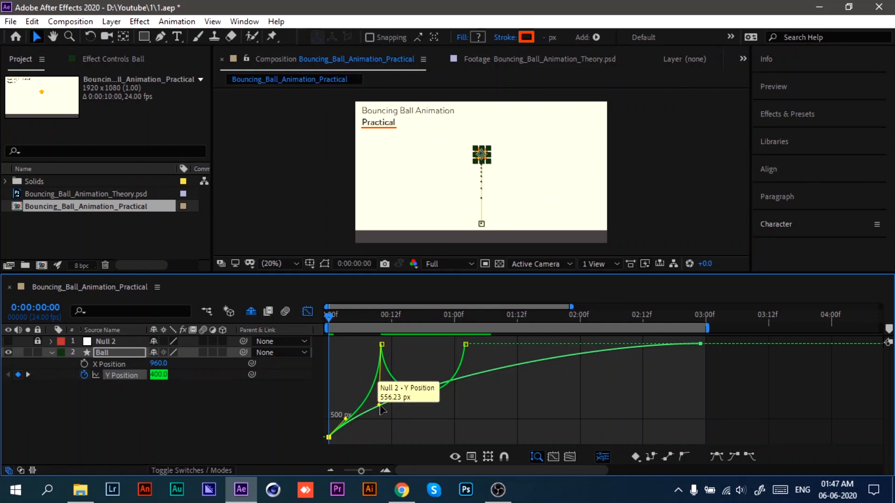
{"action": "left_click_drag", "start_coordinate": [379, 405], "coordinate": [373, 396]}
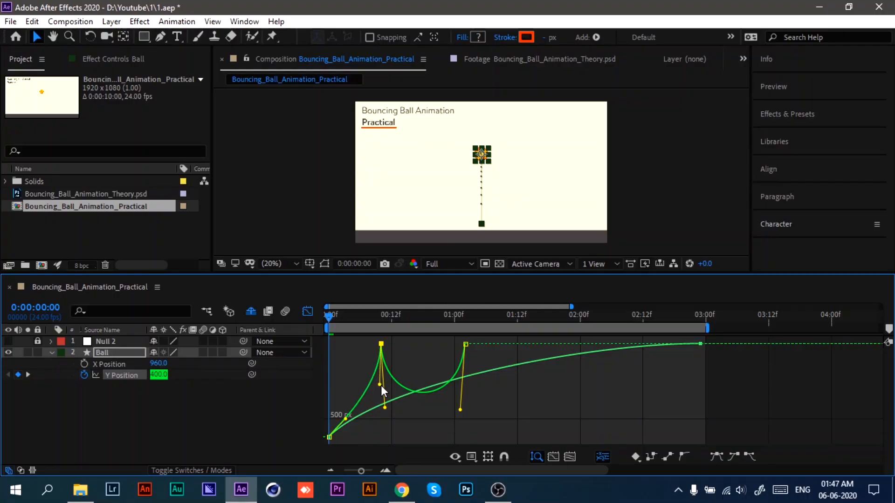
{"action": "left_click_drag", "start_coordinate": [381, 383], "coordinate": [380, 395]}
{"action": "left_click_drag", "start_coordinate": [346, 418], "coordinate": [337, 430]}
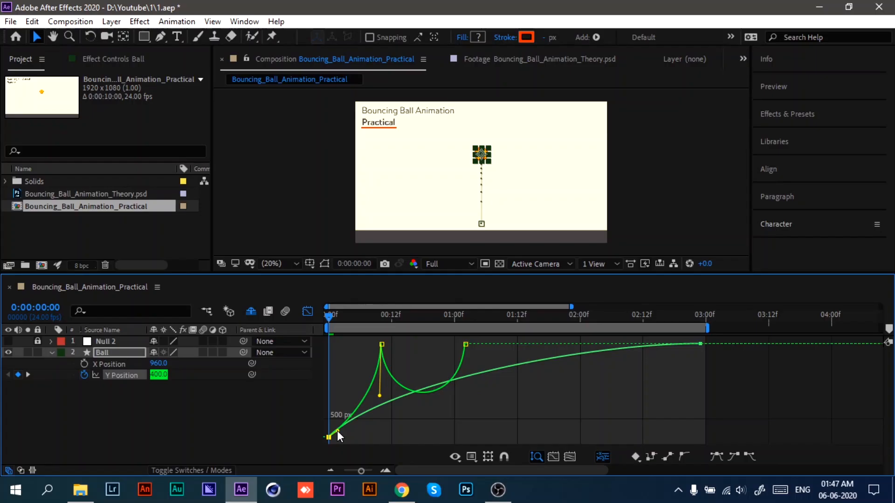
{"action": "left_click_drag", "start_coordinate": [336, 430], "coordinate": [340, 434]}
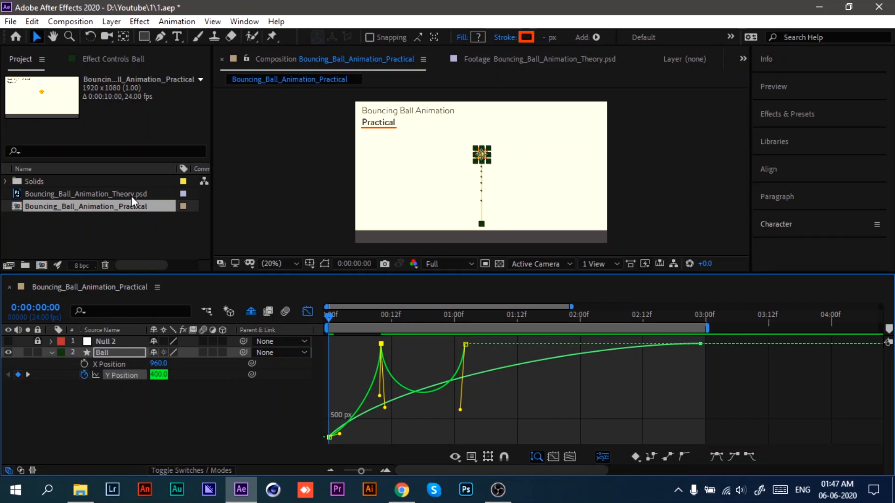
- Examine the bounce arcs in Bouncing_Ball_Animation_Theory.psd and return to the ball's ground contact at frame 10
{"action": "double_click", "coordinate": [131, 196]}
{"action": "scroll", "coordinate": [457, 194], "scroll_direction": "up", "scroll_amount": 2}
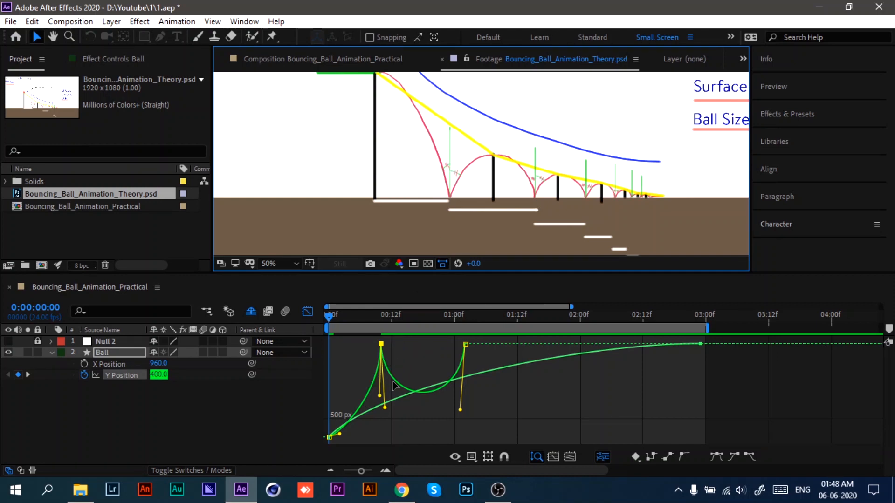
{"action": "left_click", "coordinate": [381, 319]}
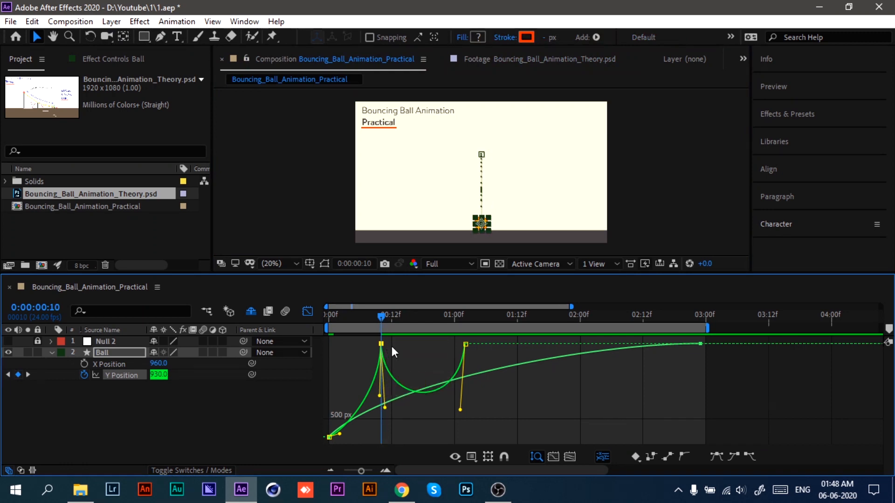
- Adjust the outgoing handle of the ball's frame 10 Y Position keyframe so the rebound mirrors the incoming curve
{"action": "left_click", "coordinate": [450, 320]}
{"action": "scroll", "coordinate": [377, 320], "scroll_direction": "up", "scroll_amount": 2}
{"action": "left_click", "coordinate": [394, 319]}
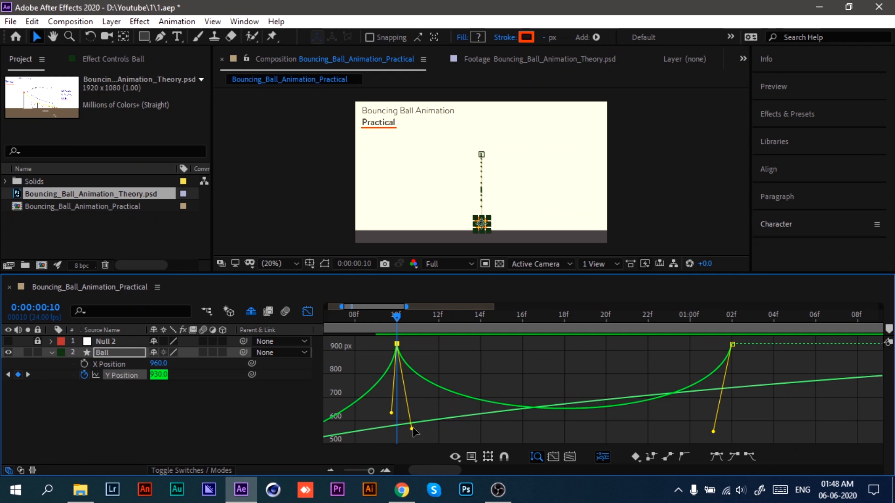
{"action": "left_click_drag", "start_coordinate": [414, 429], "coordinate": [406, 387]}
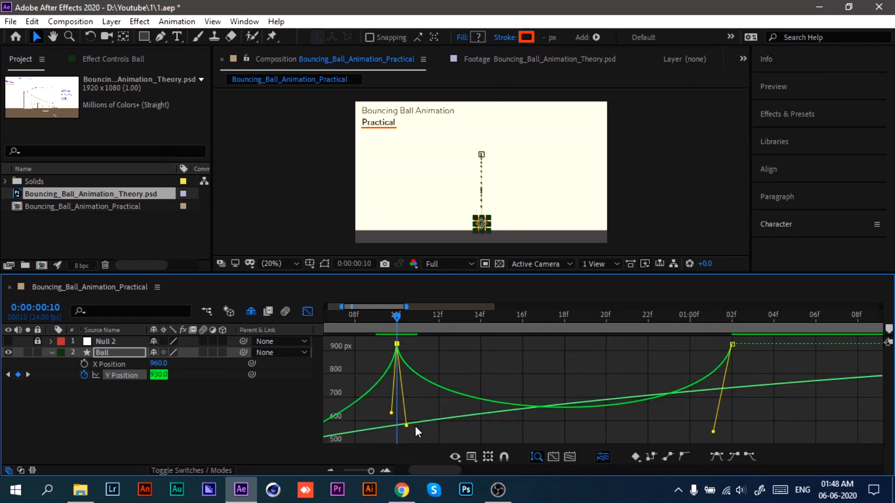
{"action": "left_click_drag", "start_coordinate": [404, 427], "coordinate": [400, 427]}
{"action": "scroll", "coordinate": [402, 391], "scroll_direction": "up", "scroll_amount": 2}
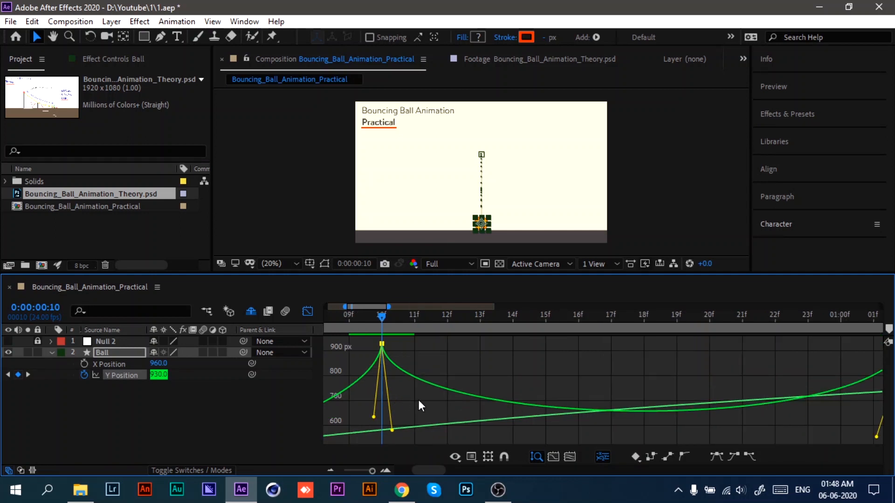
{"action": "left_click_drag", "start_coordinate": [441, 406], "coordinate": [389, 393]}
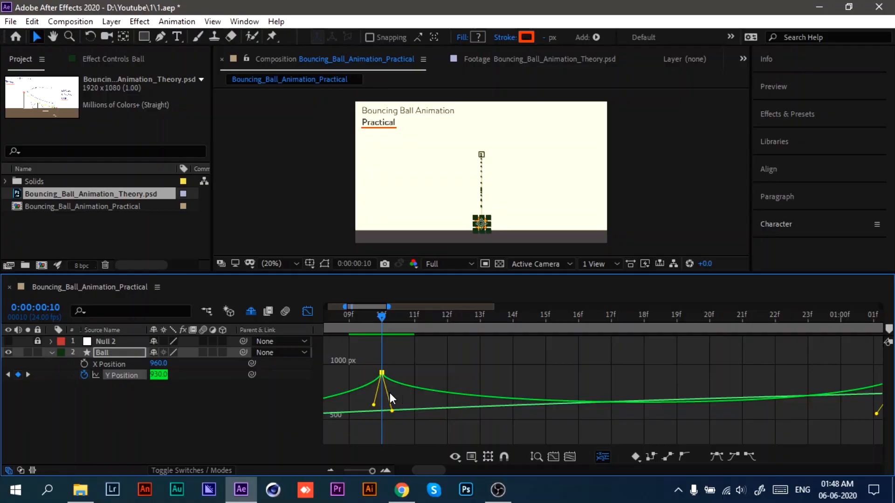
{"action": "scroll", "coordinate": [390, 393], "scroll_direction": "up", "scroll_amount": 2}
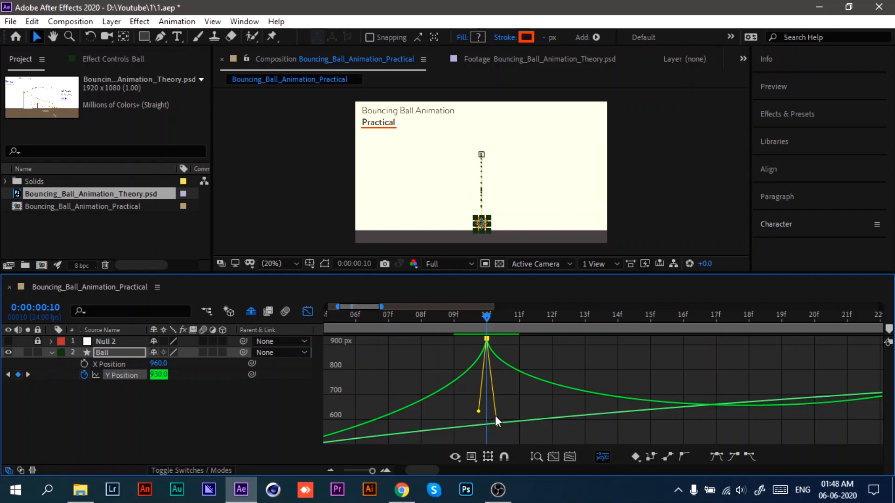
{"action": "left_click_drag", "start_coordinate": [496, 418], "coordinate": [501, 434]}
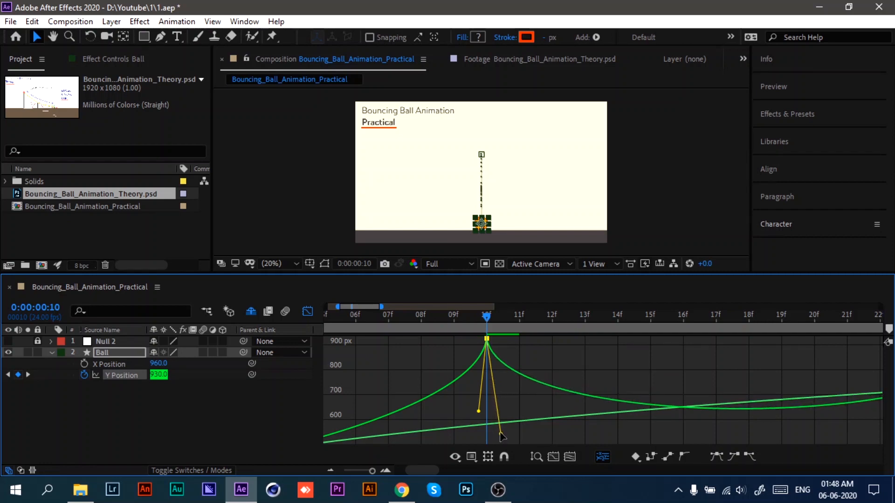
- Balance the handles at frame 10 and 0:00:01:02 so the first rebound arc just touches the null's decay curve
{"action": "left_click", "coordinate": [536, 459]}
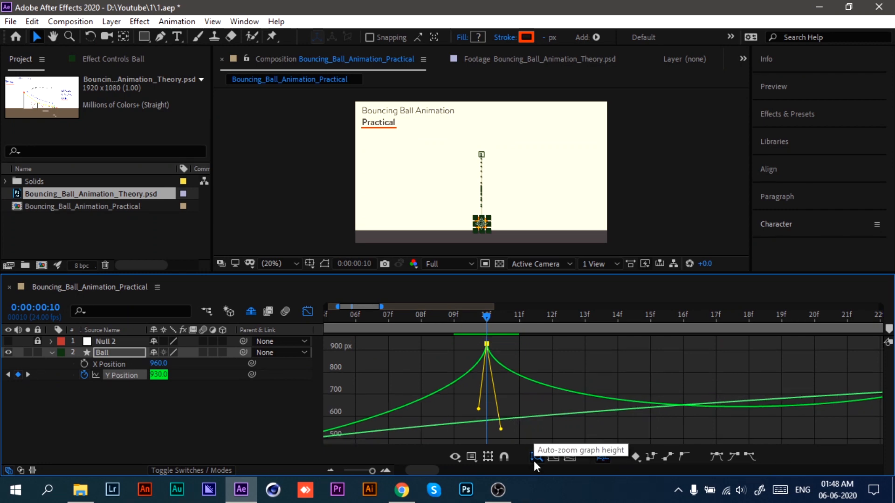
{"action": "key", "text": "minus"}
{"action": "key", "text": "minus"}
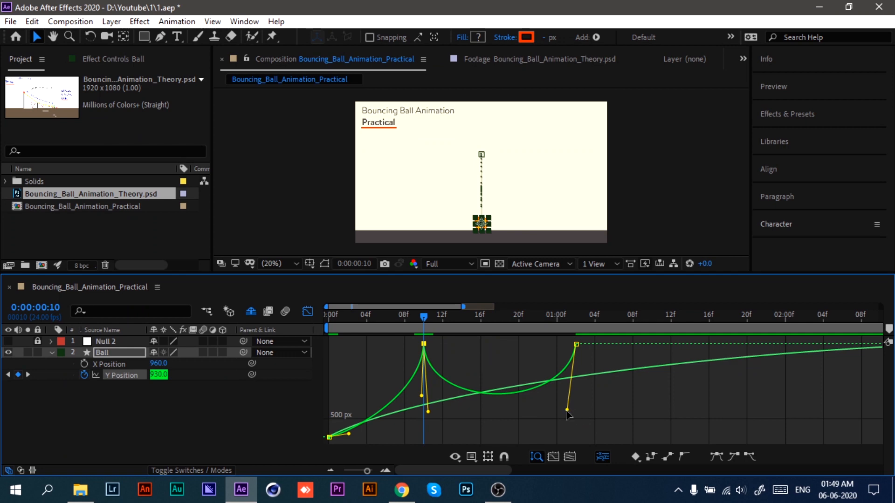
{"action": "left_click_drag", "start_coordinate": [567, 409], "coordinate": [569, 395]}
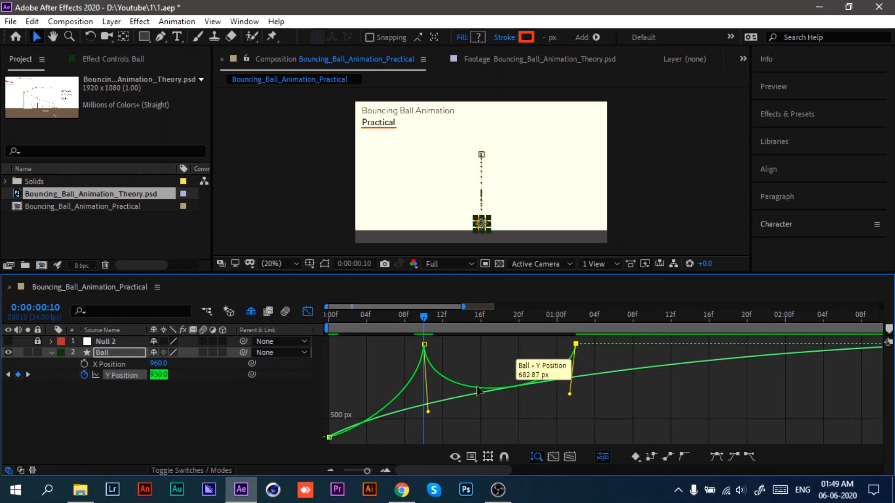
{"action": "left_click_drag", "start_coordinate": [430, 413], "coordinate": [429, 425]}
{"action": "mouse_move", "coordinate": [570, 394]}
{"action": "left_mouse_down"}
{"action": "mouse_move", "coordinate": [569, 381]}
{"action": "mouse_move", "coordinate": [569, 404]}
{"action": "left_mouse_up"}
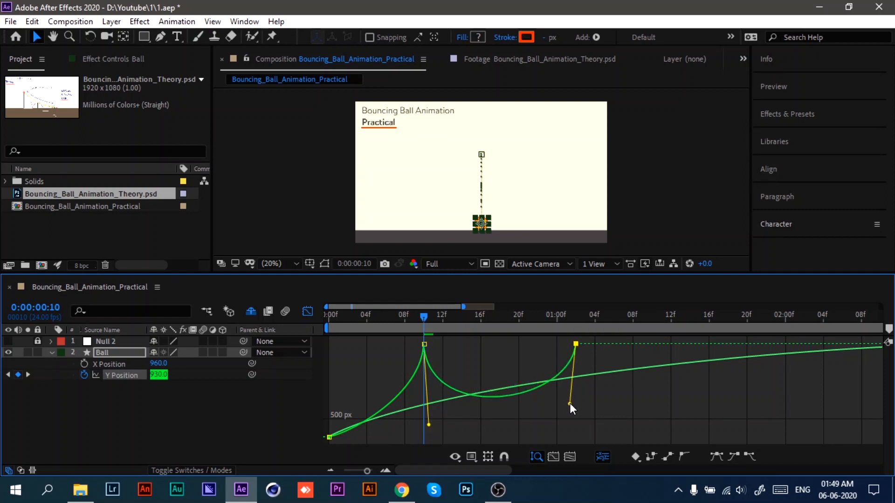
{"action": "left_click_drag", "start_coordinate": [428, 425], "coordinate": [427, 409]}
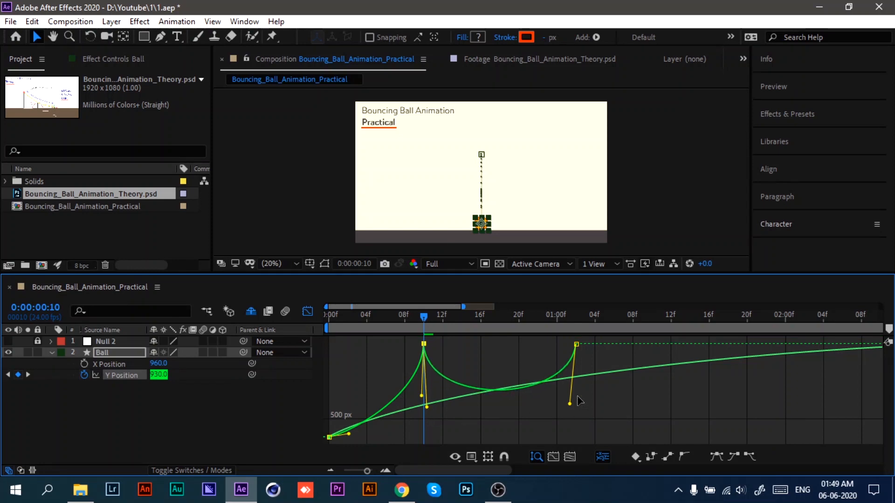
{"action": "left_click_drag", "start_coordinate": [570, 403], "coordinate": [570, 397]}
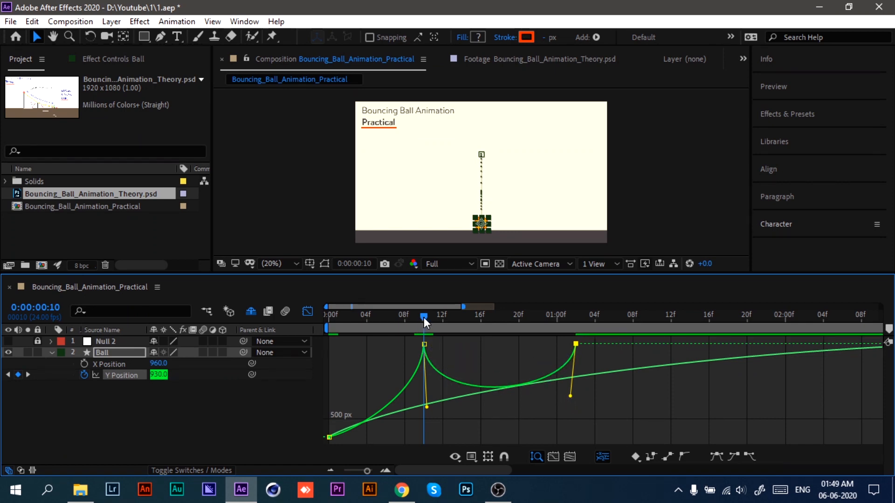
- Preview the ball's fall and first rebound from the first frame through 0:00:01:02
{"action": "left_click_drag", "start_coordinate": [424, 318], "coordinate": [320, 326]}
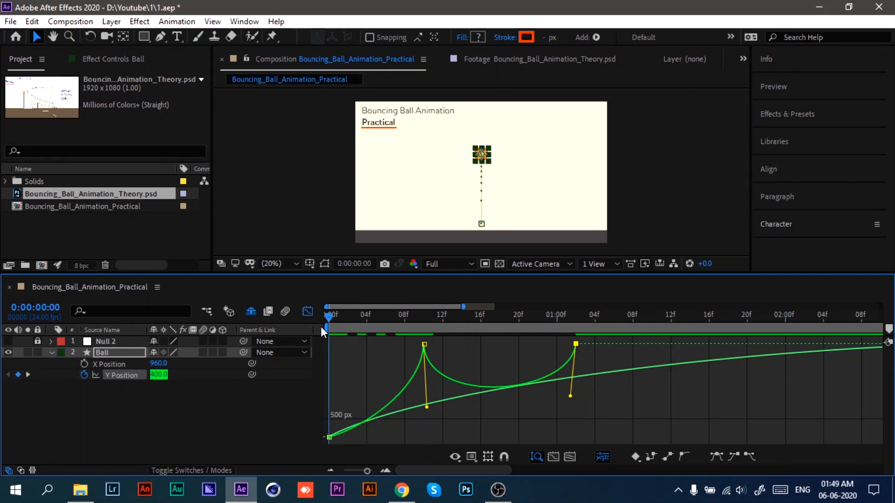
{"action": "key", "text": "space"}
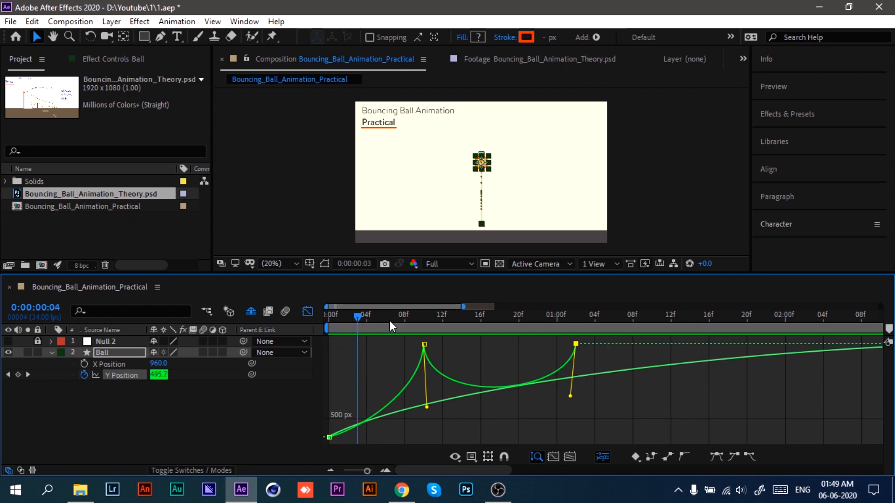
{"action": "left_click_drag", "start_coordinate": [390, 321], "coordinate": [578, 319]}
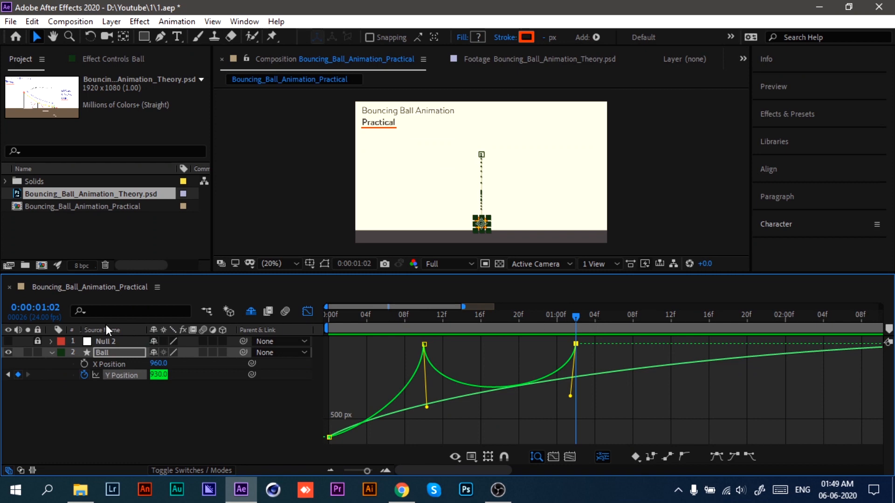
- Add a ground-level Y Position keyframe of 930 on the ball at 0:00:01:14
{"action": "left_click", "coordinate": [49, 308]}
{"action": "left_click_drag", "start_coordinate": [50, 307], "coordinate": [75, 308]}
{"action": "type", "text": "14"}
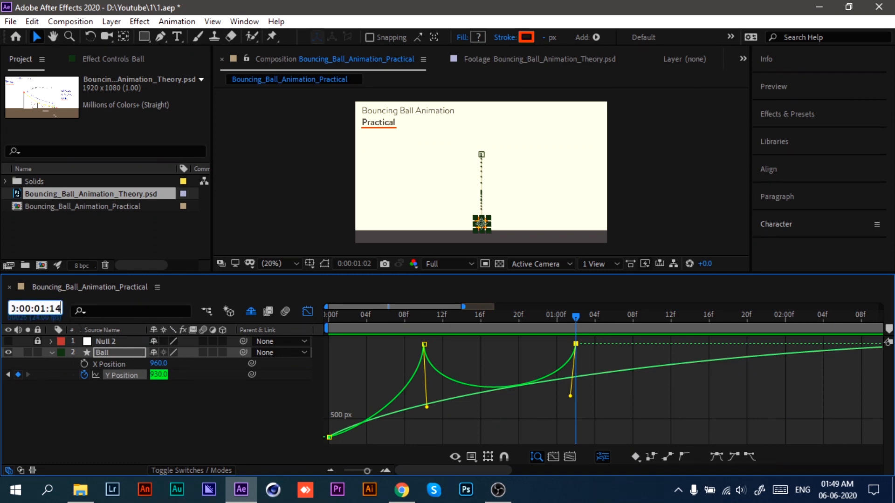
{"action": "key", "text": "Return"}
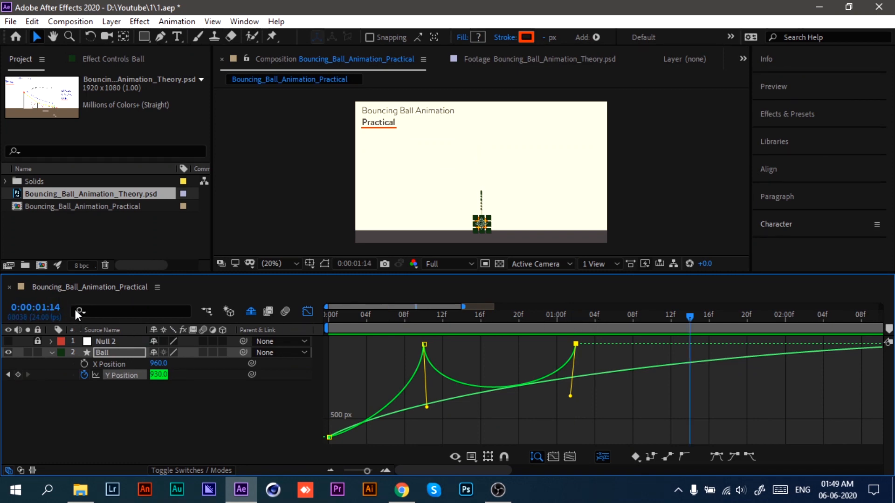
{"action": "left_click", "coordinate": [690, 345], "text": "ctrl"}
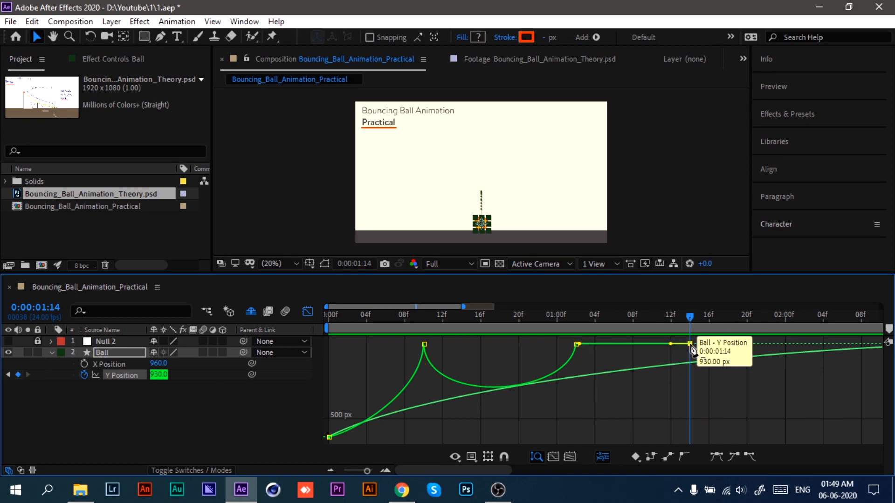
- Try bending the outgoing handle of the ball's 0:00:01:02 keyframe, and undo the change
{"action": "left_click_drag", "start_coordinate": [580, 344], "coordinate": [593, 357]}
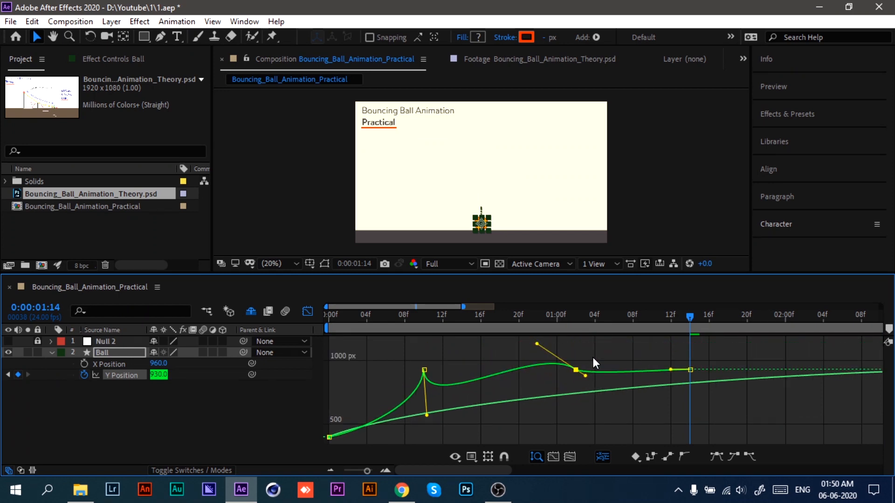
{"action": "key", "text": "ctrl+z"}
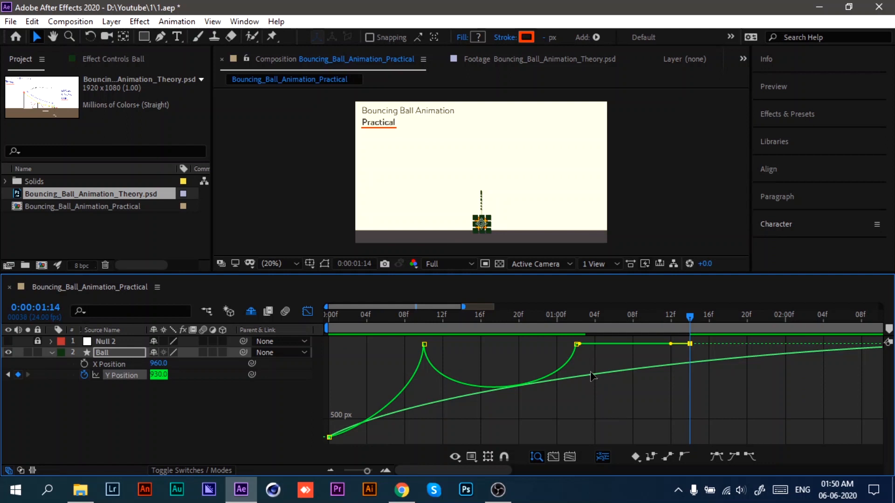
- Form the second rebound arc by bending the ball's outgoing handle at 0:00:01:02 and incoming handle at 0:00:01:14 towards the null's curve
{"action": "left_click_drag", "start_coordinate": [582, 344], "coordinate": [593, 405]}
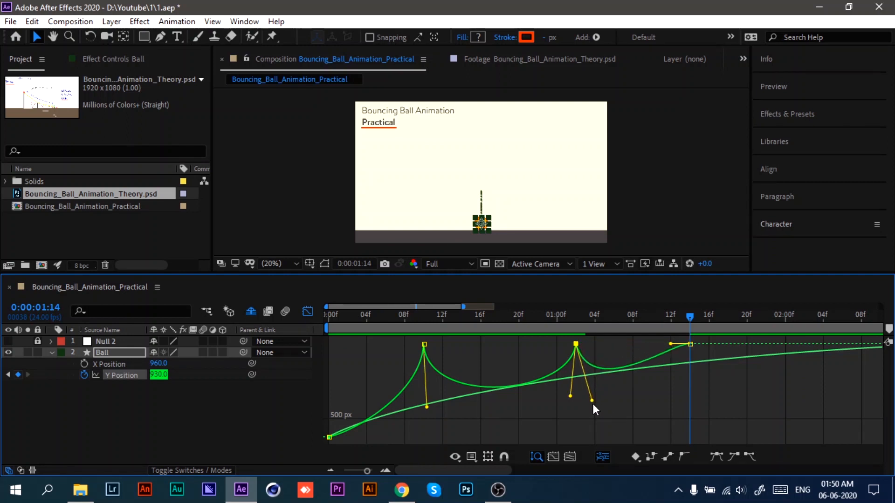
{"action": "left_click", "coordinate": [689, 344]}
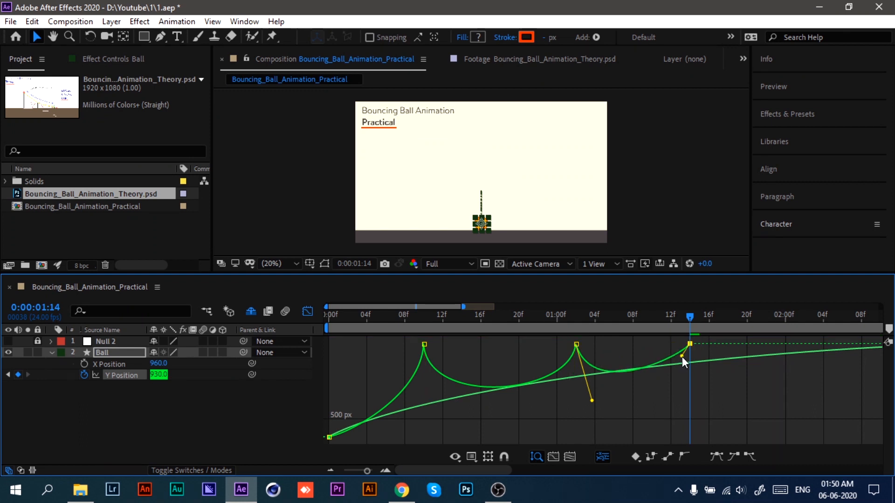
{"action": "left_click_drag", "start_coordinate": [691, 358], "coordinate": [691, 365]}
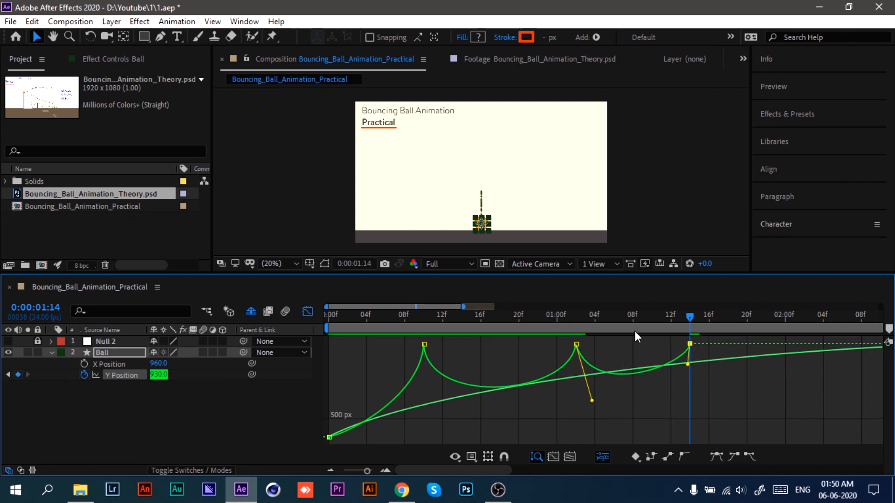
- Adjust the second arc's handles with the current time at 0:00:01:08 so its peak meets the null's decay curve
{"action": "key", "text": "="}
{"action": "left_click", "coordinate": [502, 317]}
{"action": "mouse_move", "coordinate": [416, 432]}
{"action": "left_mouse_down"}
{"action": "mouse_move", "coordinate": [398, 416]}
{"action": "mouse_move", "coordinate": [401, 429]}
{"action": "left_mouse_up"}
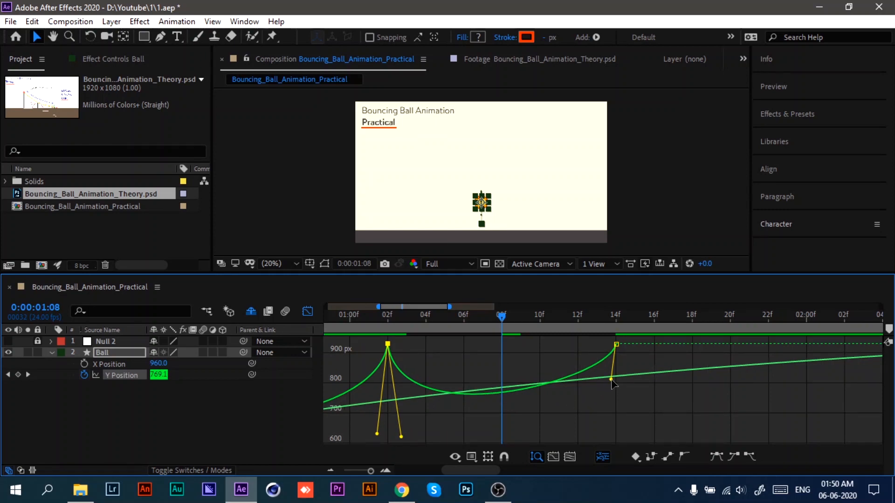
{"action": "mouse_move", "coordinate": [611, 380]}
{"action": "left_mouse_down"}
{"action": "mouse_move", "coordinate": [616, 390]}
{"action": "mouse_move", "coordinate": [607, 388]}
{"action": "left_mouse_up"}
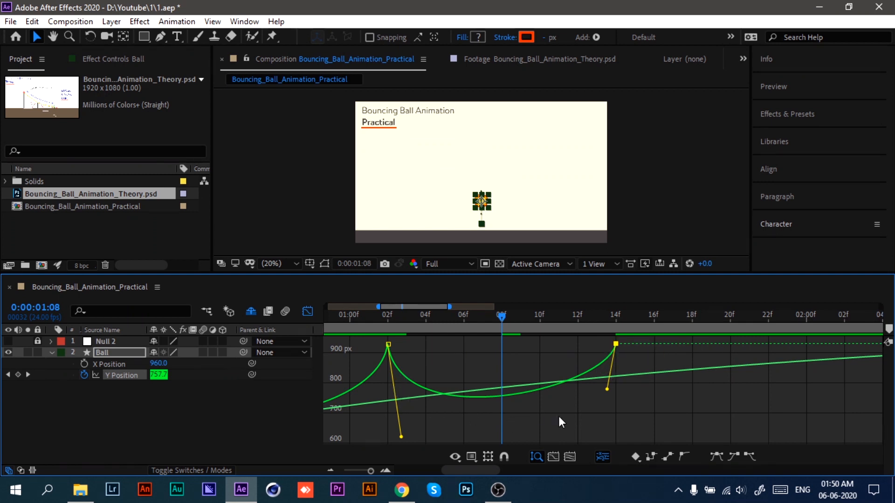
{"action": "left_click_drag", "start_coordinate": [607, 389], "coordinate": [611, 379]}
{"action": "left_click_drag", "start_coordinate": [402, 436], "coordinate": [399, 425]}
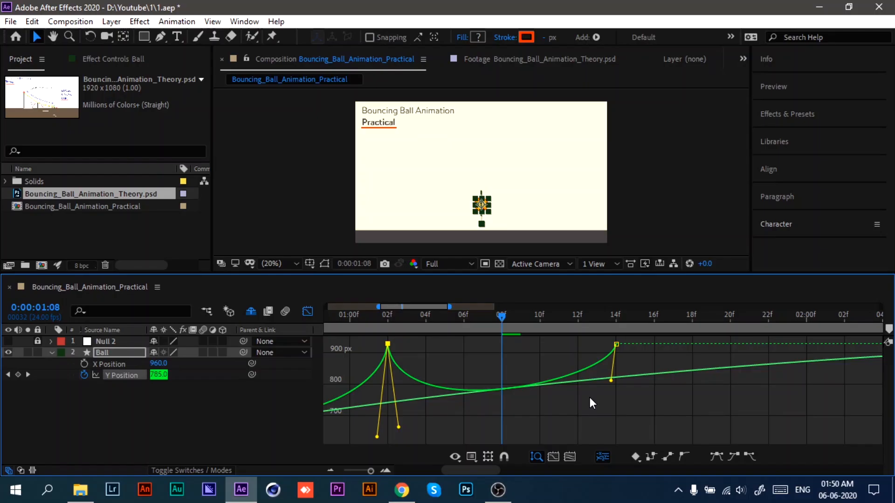
- Even out the handles at 0:00:01:02 and 0:00:01:14 so the second rebound arc is rounder and just touches the null's curve
{"action": "left_click_drag", "start_coordinate": [611, 382], "coordinate": [614, 380]}
{"action": "left_click_drag", "start_coordinate": [402, 433], "coordinate": [403, 438]}
{"action": "left_click_drag", "start_coordinate": [613, 380], "coordinate": [618, 407]}
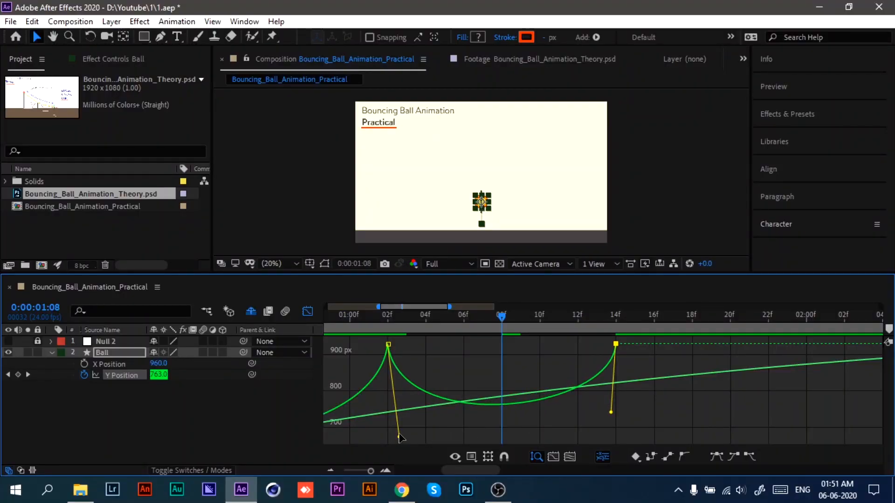
{"action": "left_click_drag", "start_coordinate": [399, 437], "coordinate": [398, 418]}
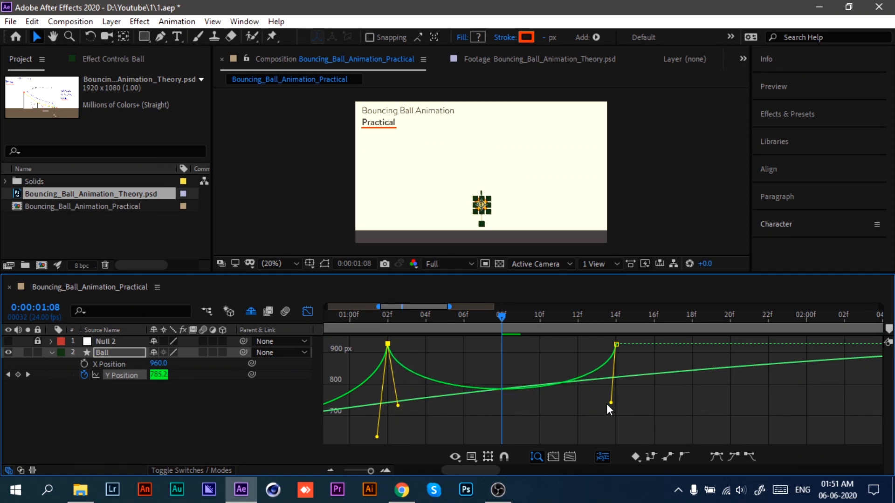
{"action": "left_click_drag", "start_coordinate": [611, 403], "coordinate": [610, 397]}
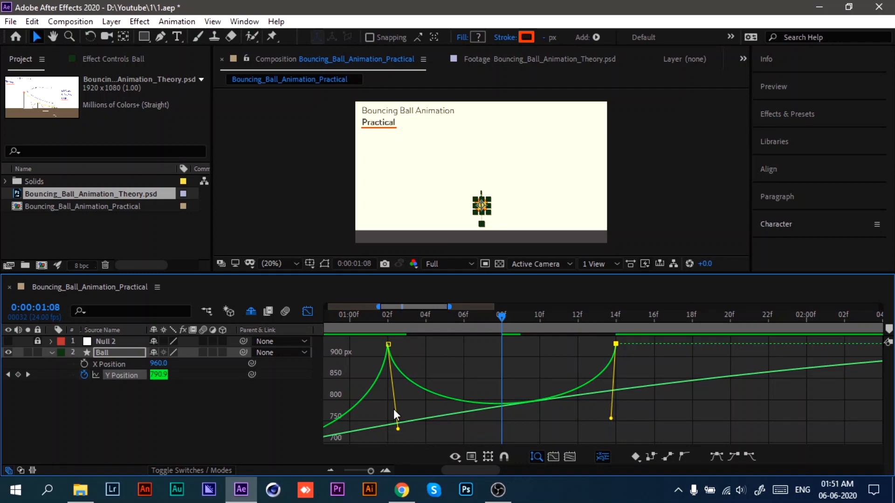
{"action": "left_click", "coordinate": [398, 428]}
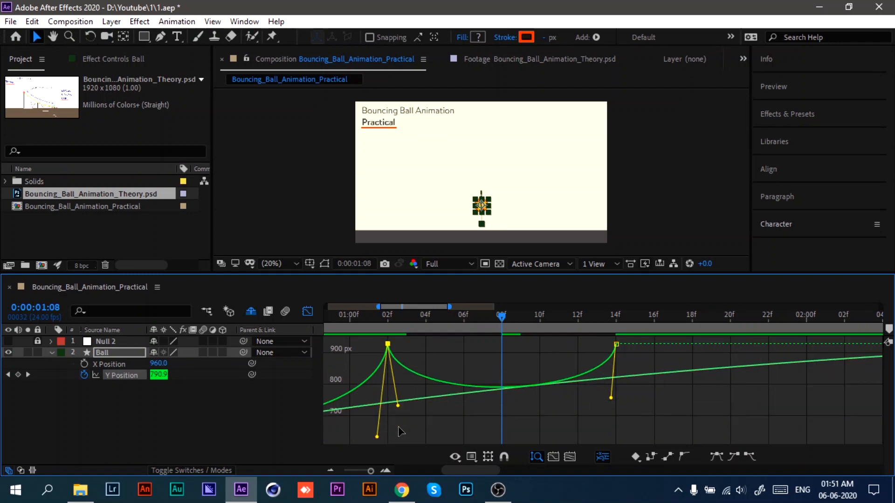
{"action": "left_click_drag", "start_coordinate": [399, 407], "coordinate": [396, 406]}
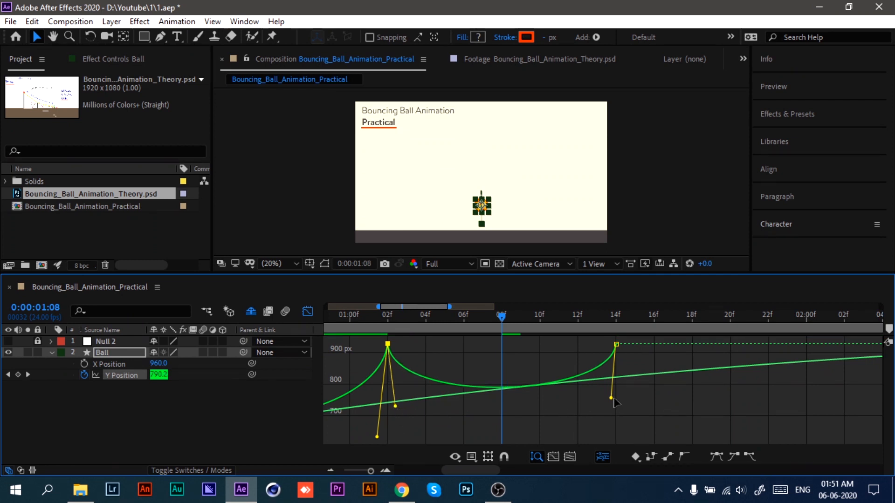
- Add a ground-level Y Position keyframe of 930 on the ball at 0:00:01:22
{"action": "left_click", "coordinate": [613, 315]}
{"action": "left_click_drag", "start_coordinate": [613, 314], "coordinate": [623, 345]}
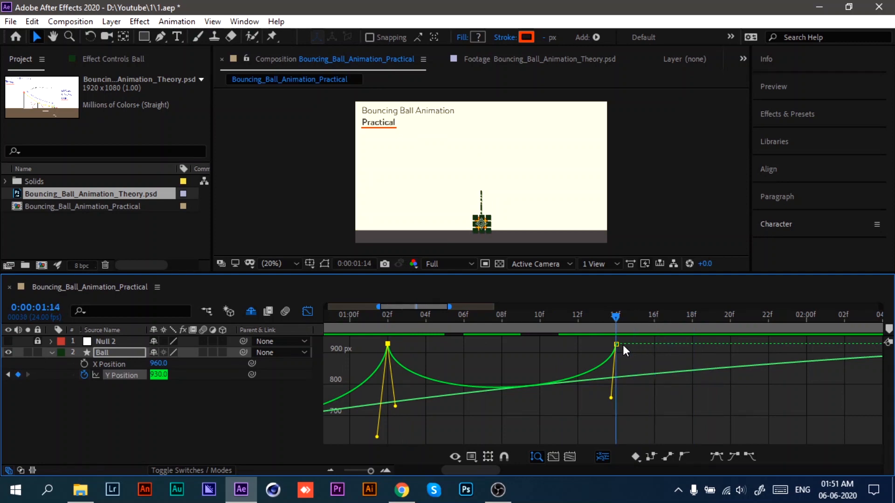
{"action": "left_click_drag", "start_coordinate": [624, 345], "coordinate": [768, 349]}
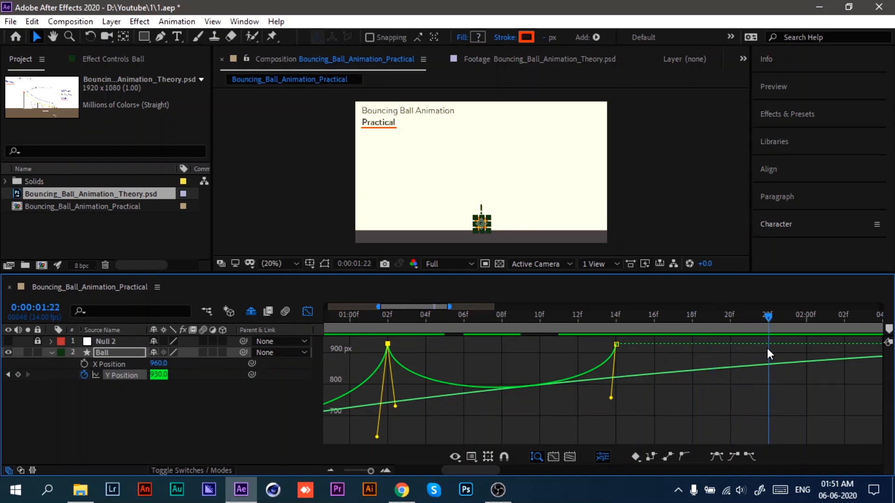
{"action": "left_click_drag", "start_coordinate": [745, 387], "coordinate": [678, 411]}
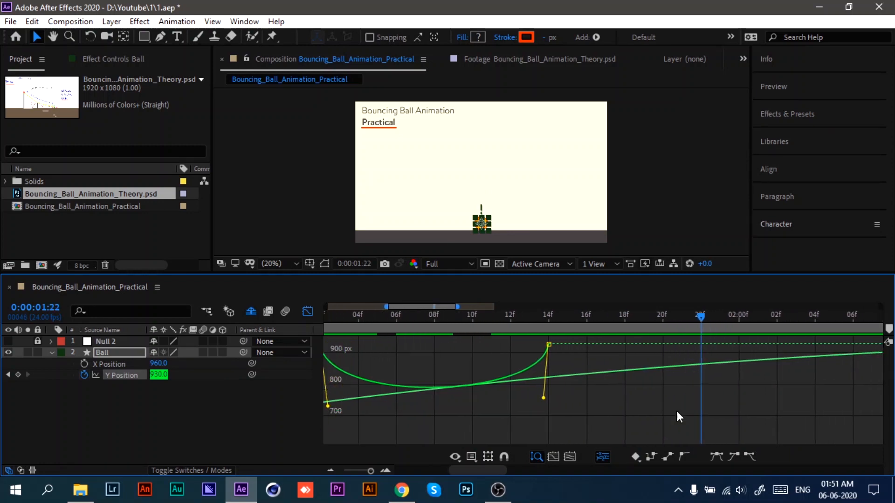
{"action": "left_click", "coordinate": [702, 344], "text": "ctrl"}
- Bend the handles at 0:00:01:14 and 0:00:01:22 into a third rebound arc that touches the null's decay curve
{"action": "left_click_drag", "start_coordinate": [675, 344], "coordinate": [690, 385]}
{"action": "left_click", "coordinate": [550, 344]}
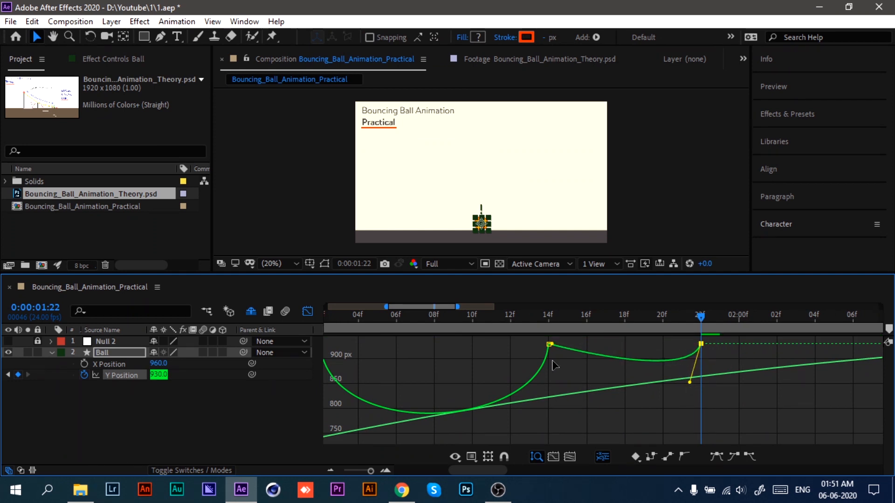
{"action": "left_click_drag", "start_coordinate": [553, 344], "coordinate": [555, 396]}
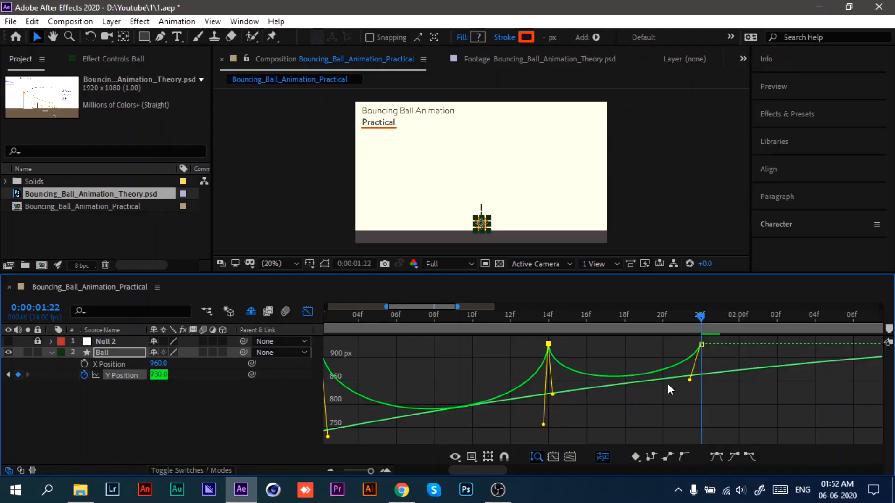
{"action": "left_click_drag", "start_coordinate": [689, 380], "coordinate": [697, 387]}
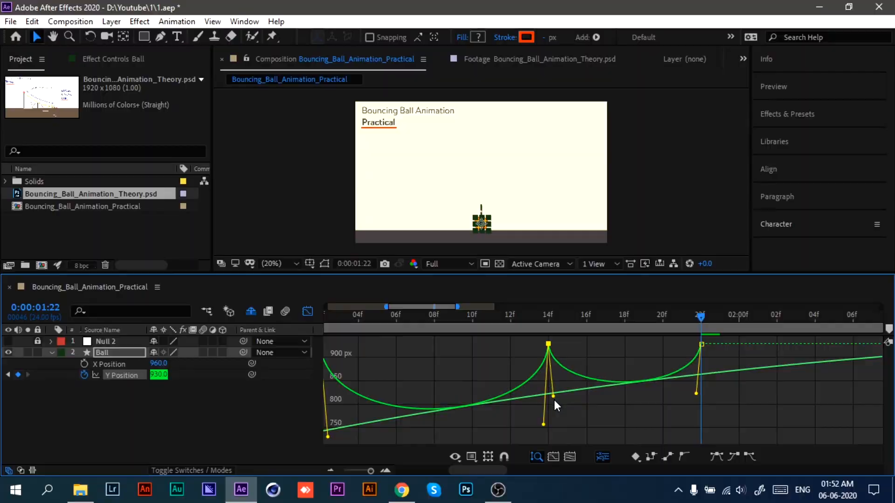
{"action": "left_click_drag", "start_coordinate": [555, 400], "coordinate": [544, 424]}
- Add a ground-level Y Position keyframe at 0:00:02:02 and bend the handles into a fourth rebound arc meeting the null's curve
{"action": "left_click_drag", "start_coordinate": [628, 404], "coordinate": [466, 403]}
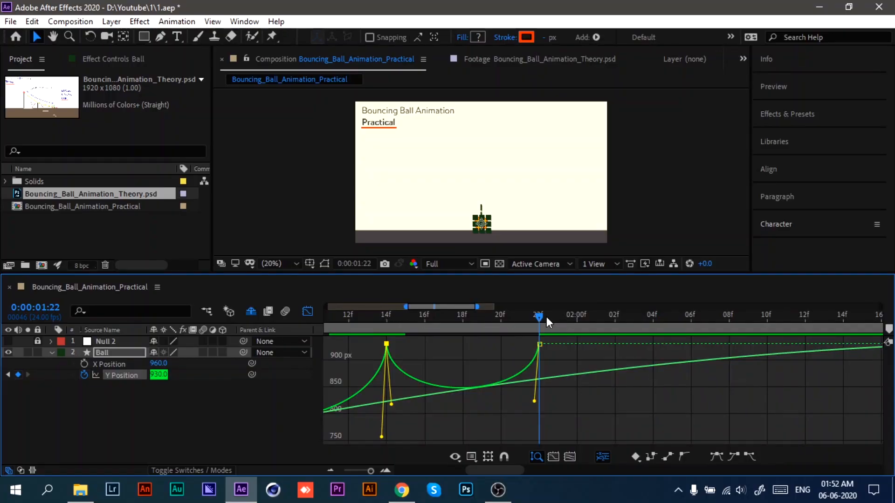
{"action": "left_click_drag", "start_coordinate": [541, 317], "coordinate": [610, 397]}
{"action": "key", "text": "ctrl+v"}
{"action": "left_click_drag", "start_coordinate": [552, 344], "coordinate": [543, 398]}
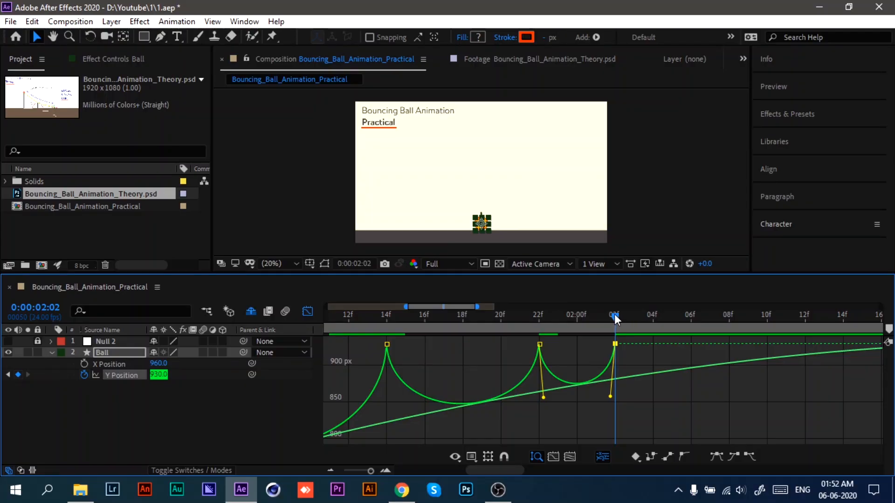
- Add a Y Position keyframe of 930 at 0:00:02:04 and shape a fifth, narrower rebound arc down to the null's curve
{"action": "left_click_drag", "start_coordinate": [614, 316], "coordinate": [650, 315]}
{"action": "key", "text": "ctrl+v"}
{"action": "left_click_drag", "start_coordinate": [620, 344], "coordinate": [627, 361]}
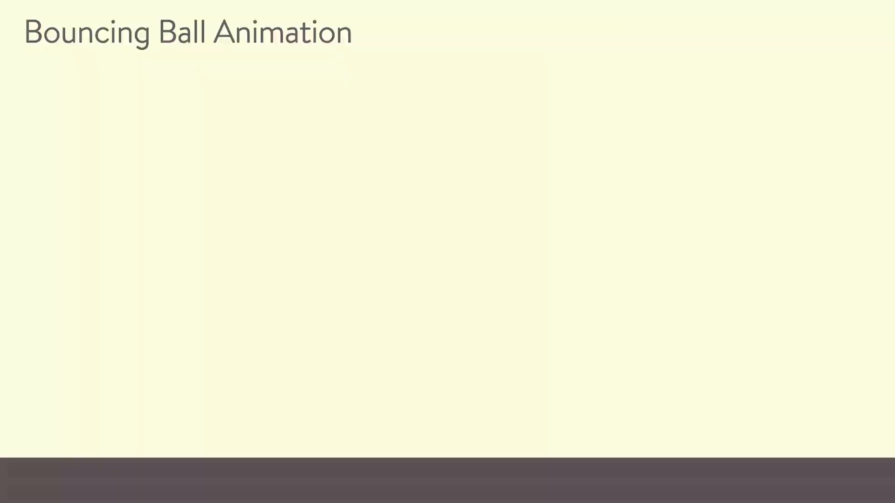
{"action": "left_click_drag", "start_coordinate": [647, 344], "coordinate": [645, 396]}
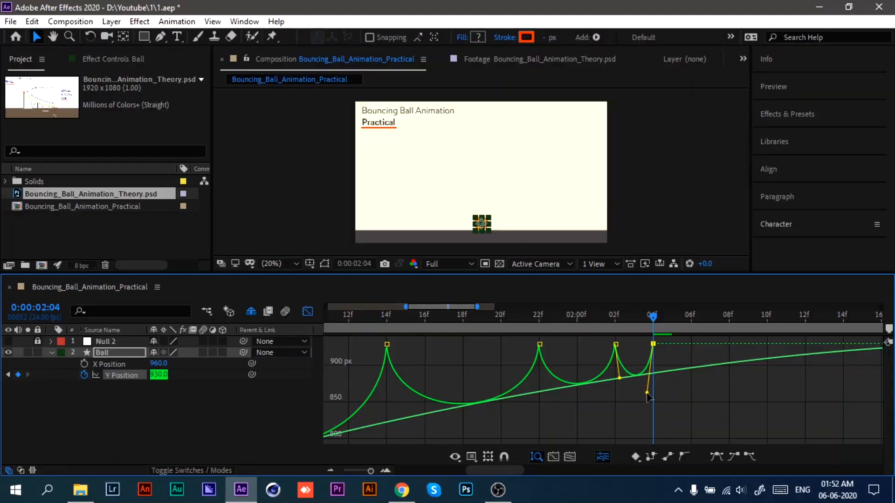
- Add a Y Position keyframe of 930 at 0:00:02:06 and bend the handles into a sixth small rebound arc
{"action": "left_click", "coordinate": [664, 314]}
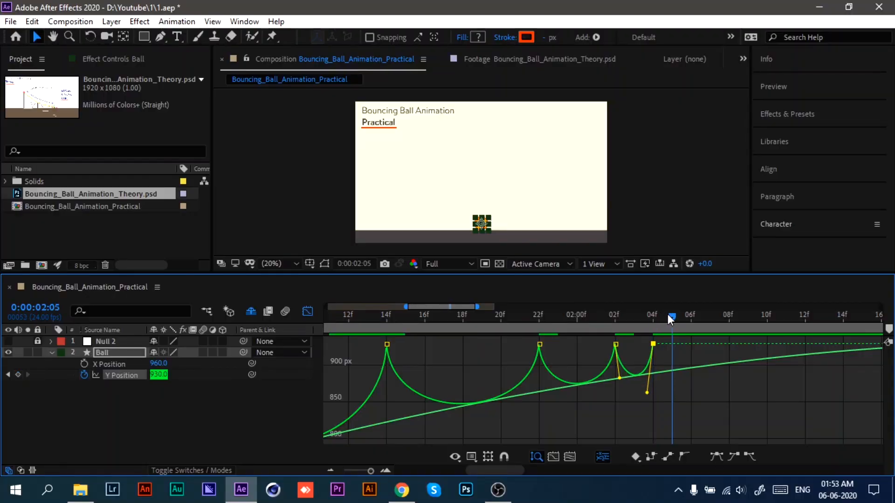
{"action": "left_click", "coordinate": [687, 316]}
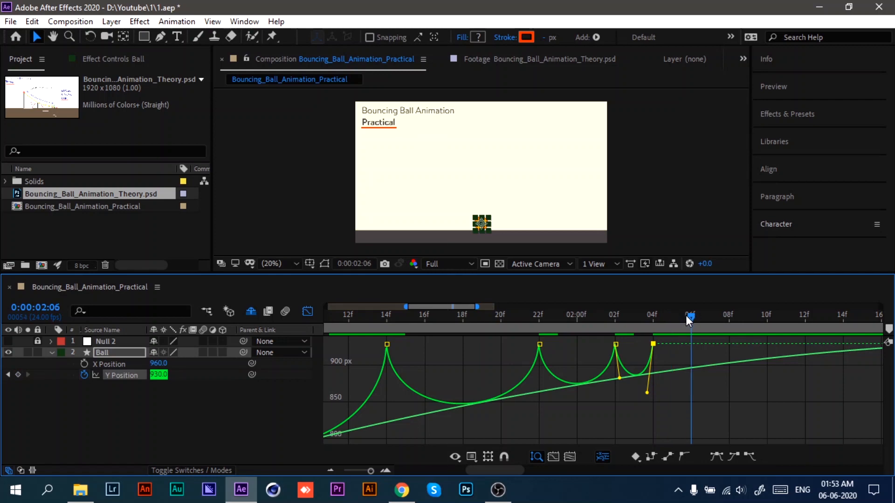
{"action": "left_click", "coordinate": [691, 344], "text": "ctrl"}
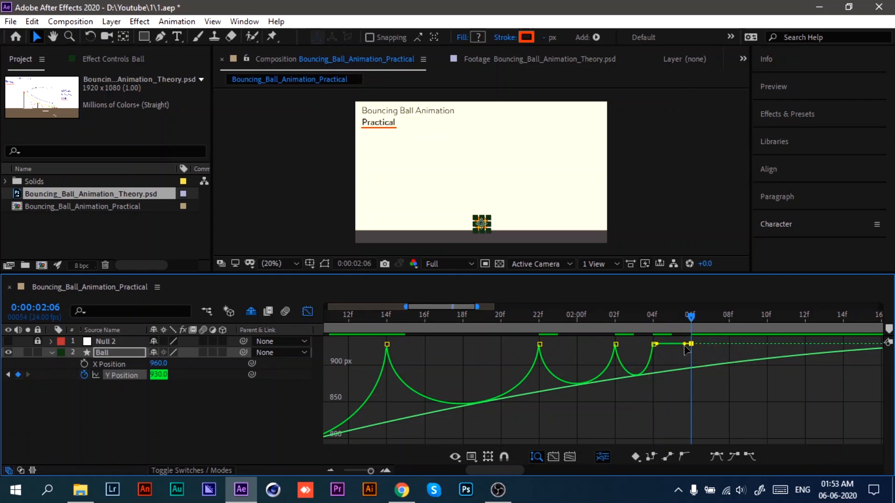
{"action": "left_click_drag", "start_coordinate": [685, 345], "coordinate": [699, 387]}
{"action": "left_click_drag", "start_coordinate": [660, 375], "coordinate": [687, 383]}
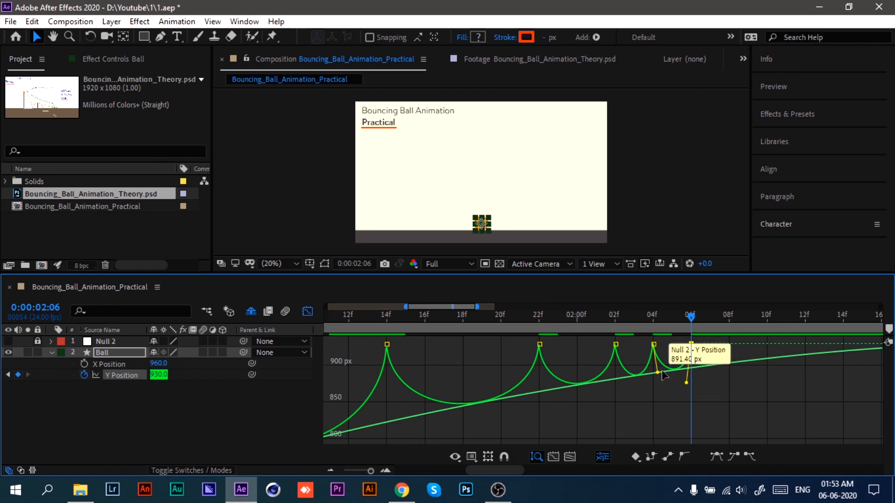
- Enlarge the Graph Editor and lengthen the outgoing handle at 0:00:02:04 so the last rebound arc reaches the null's decay curve
{"action": "scroll", "coordinate": [683, 380], "scroll_direction": "up", "scroll_amount": 3}
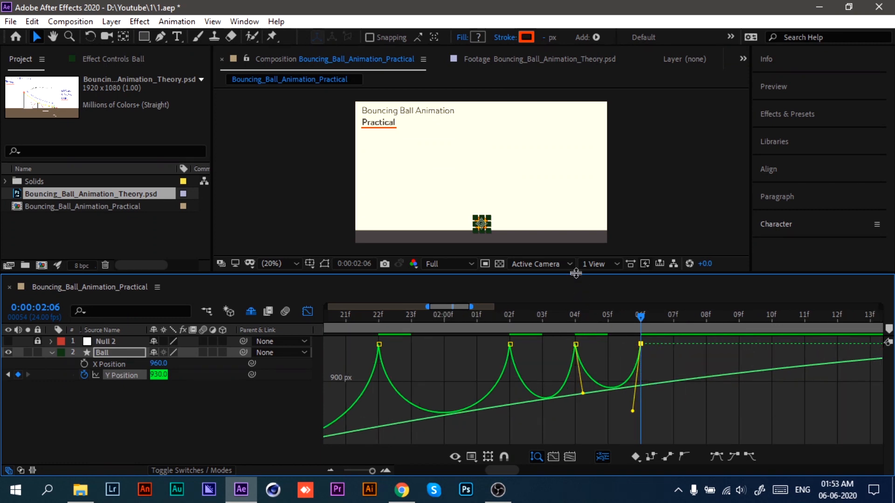
{"action": "left_click_drag", "start_coordinate": [577, 274], "coordinate": [574, 182]}
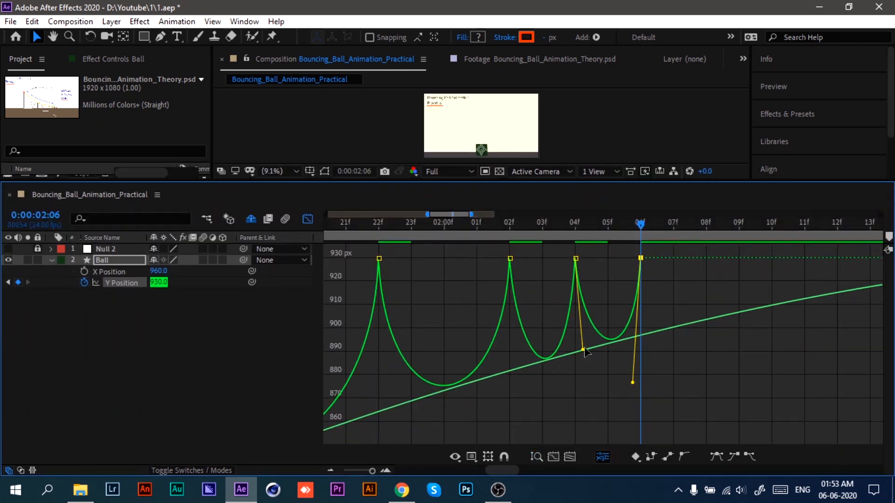
{"action": "scroll", "coordinate": [598, 300], "scroll_direction": "up", "scroll_amount": 4}
{"action": "scroll", "coordinate": [598, 300], "scroll_direction": "down", "scroll_amount": 7}
{"action": "scroll", "coordinate": [598, 301], "scroll_direction": "up", "scroll_amount": 2}
{"action": "scroll", "coordinate": [599, 301], "scroll_direction": "up", "scroll_amount": 5}
{"action": "left_click", "coordinate": [575, 258]}
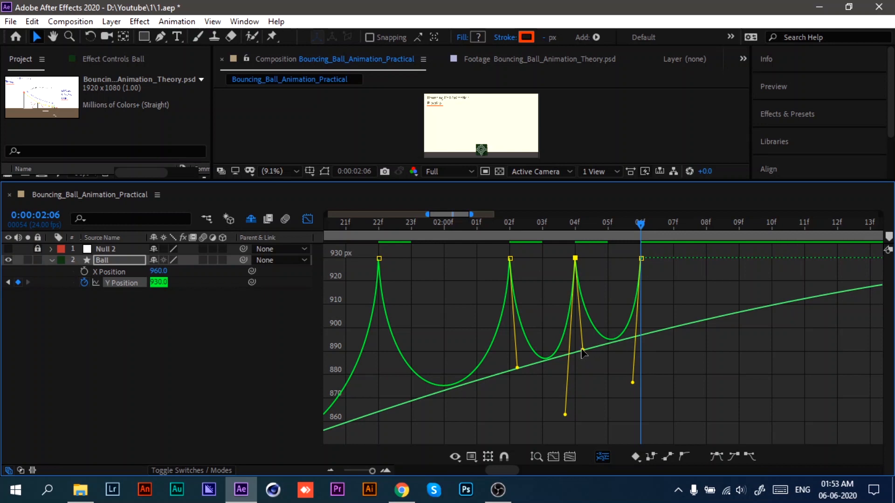
{"action": "left_click_drag", "start_coordinate": [581, 350], "coordinate": [580, 356]}
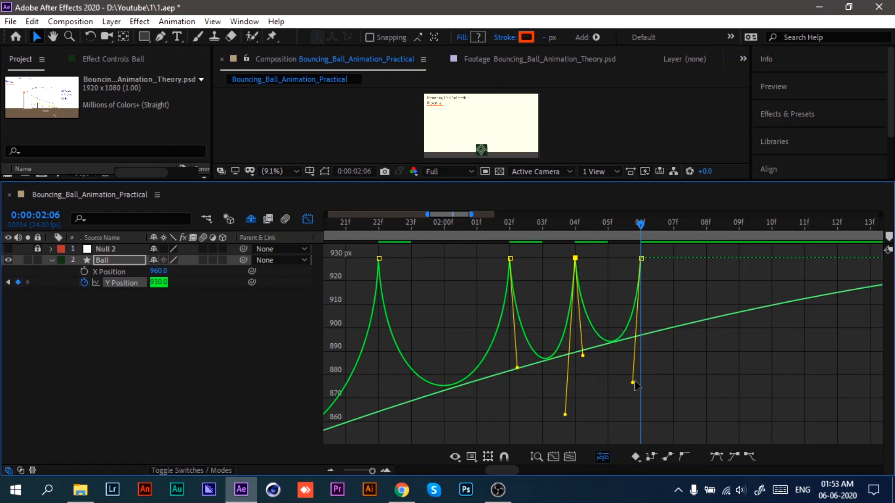
{"action": "left_click", "coordinate": [641, 259]}
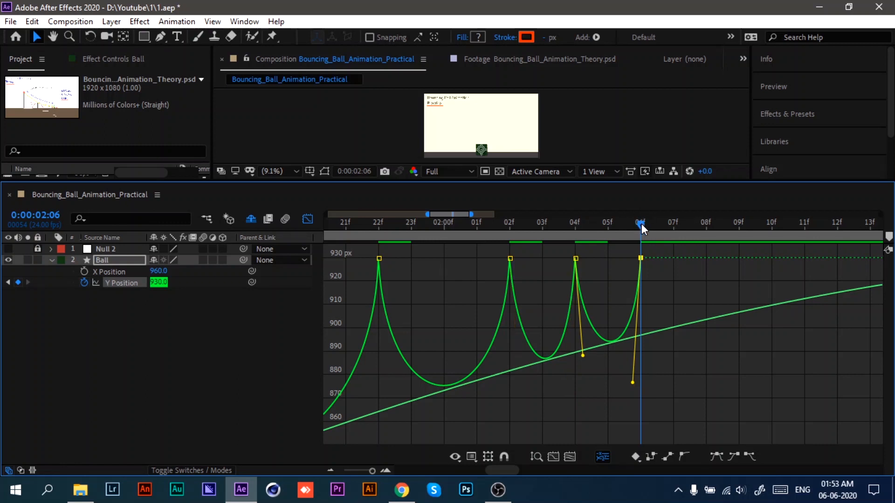
{"action": "left_click", "coordinate": [664, 223]}
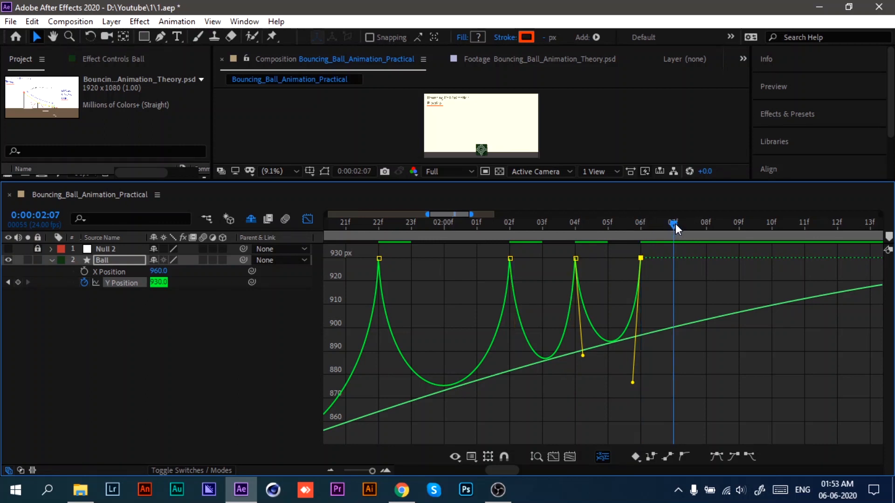
{"action": "left_click_drag", "start_coordinate": [674, 225], "coordinate": [656, 240]}
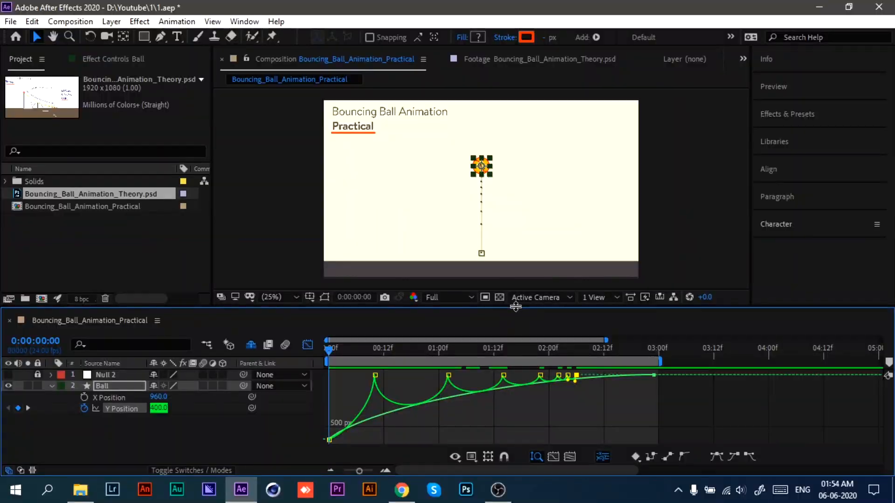
- Preview the whole bounce from the first frame, replay the small final rebounds from 0:00:01:21, and return to the start
{"action": "mouse_move", "coordinate": [329, 349]}
{"action": "left_mouse_down"}
{"action": "mouse_move", "coordinate": [578, 341]}
{"action": "mouse_move", "coordinate": [321, 366]}
{"action": "mouse_move", "coordinate": [325, 352]}
{"action": "left_mouse_up"}
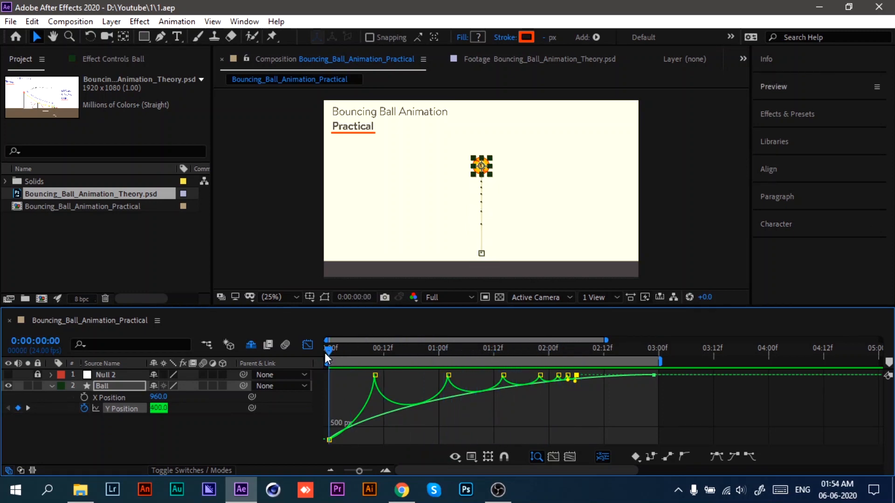
{"action": "key", "text": "space"}
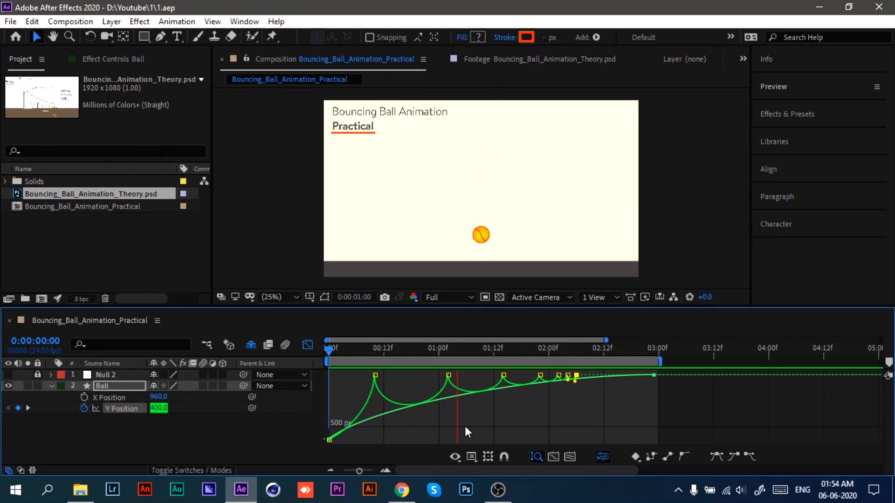
{"action": "key", "text": "space"}
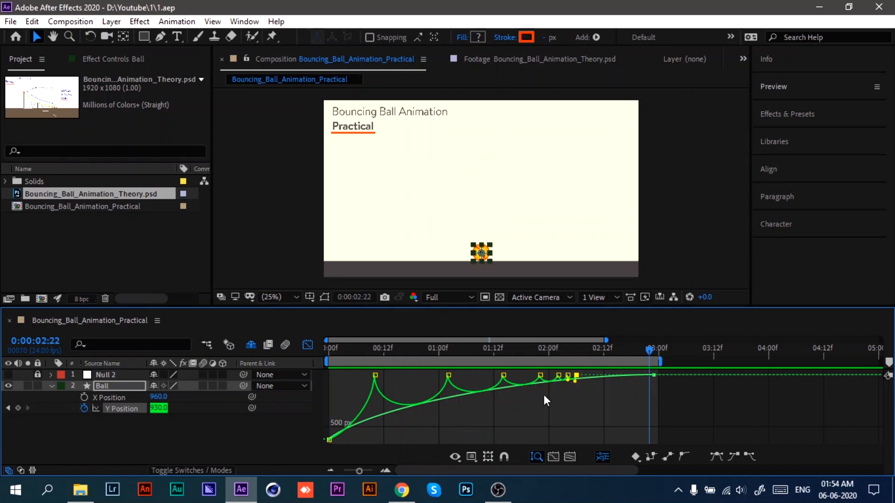
{"action": "left_click", "coordinate": [535, 349]}
{"action": "key", "text": "space"}
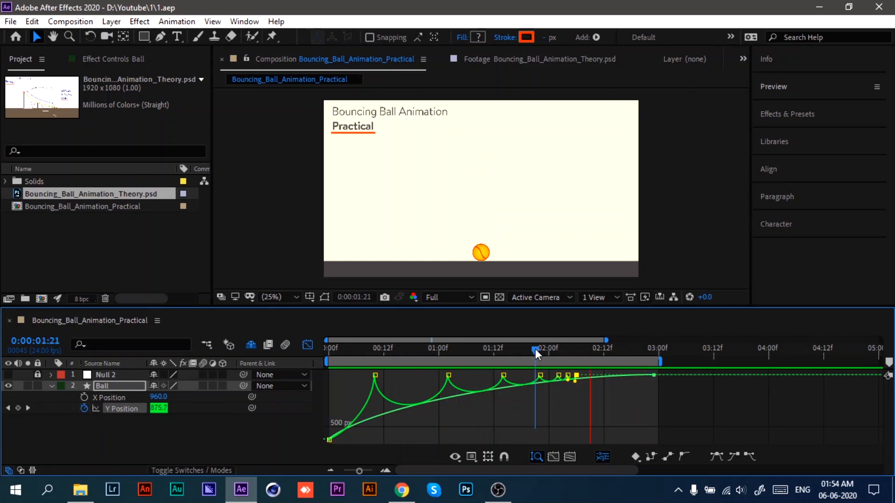
{"action": "key", "text": "space"}
{"action": "left_click", "coordinate": [328, 353]}
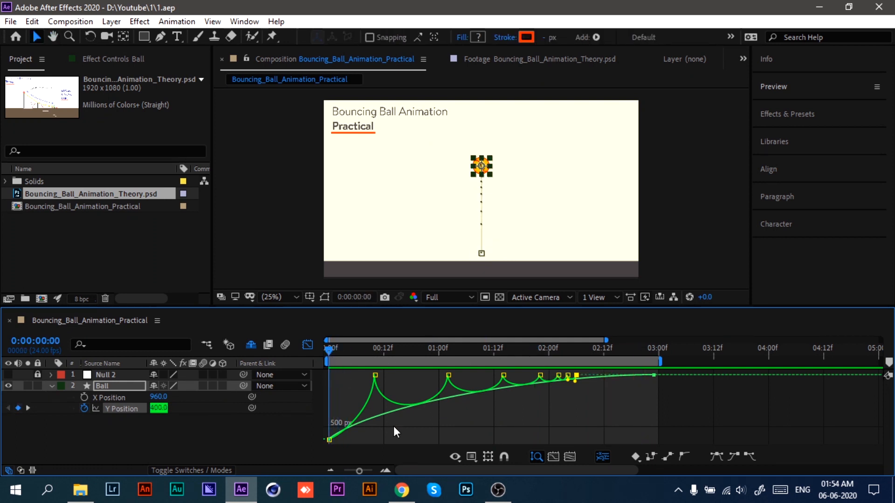
- Preview the whole bounce from the first frame, then replay the final rebounds from 0:00:01:22
{"action": "key", "text": "space"}
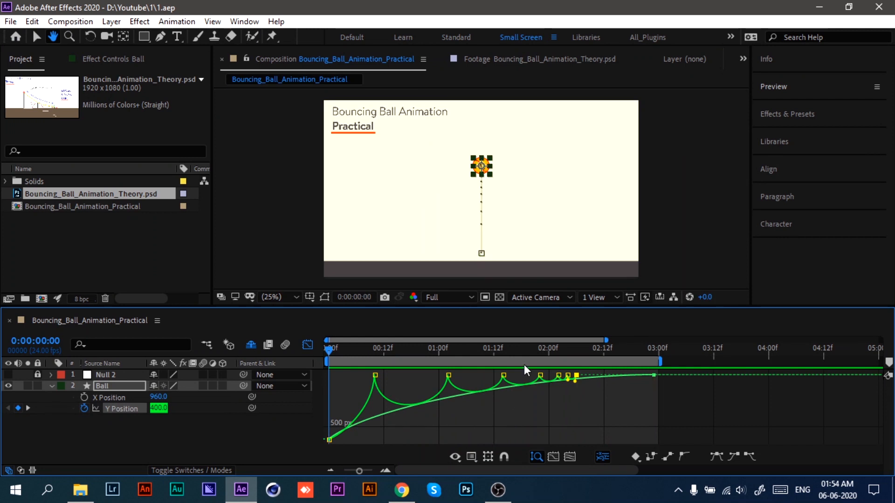
{"action": "left_click_drag", "start_coordinate": [533, 352], "coordinate": [312, 382]}
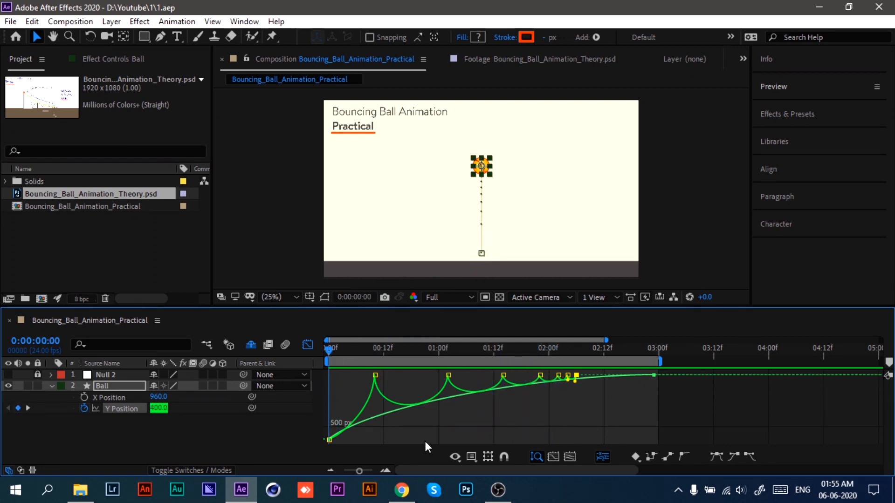
{"action": "key", "text": "space"}
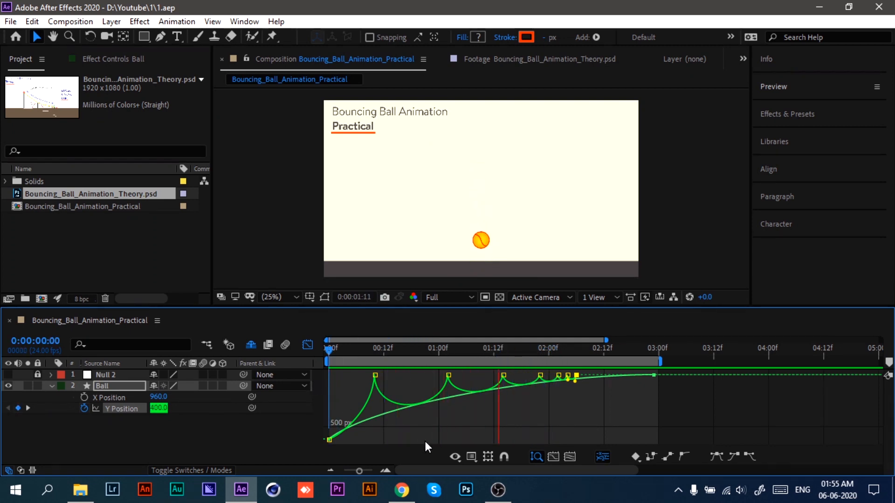
{"action": "key", "text": "space"}
{"action": "left_click_drag", "start_coordinate": [379, 354], "coordinate": [539, 351]}
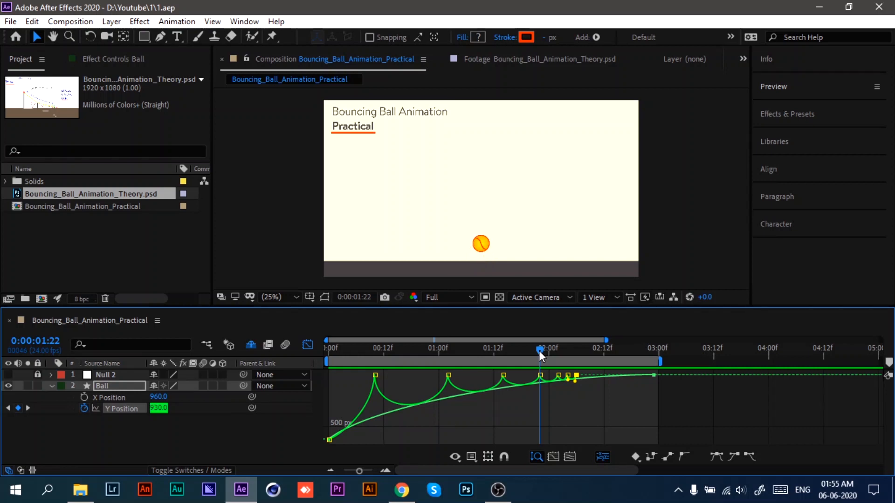
{"action": "key", "text": "space"}
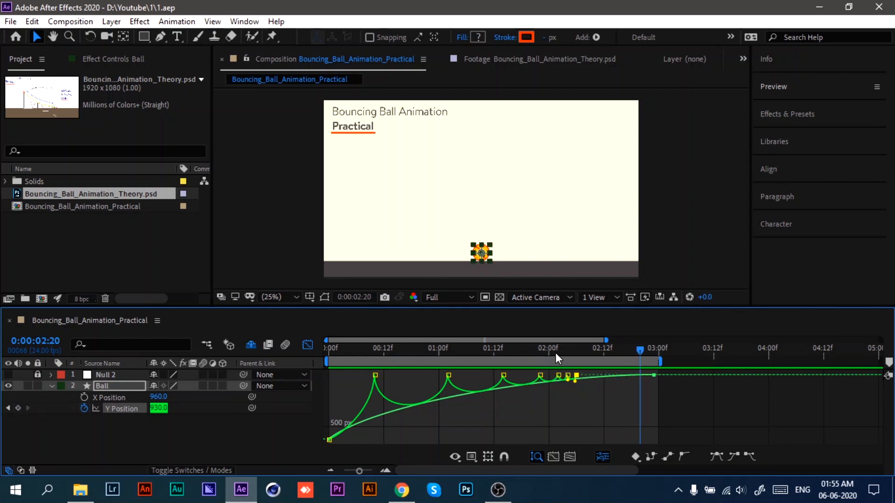
- Move the Ball's last Y Position keyframe to 0:00:02:05, keeping its value at 930
{"action": "left_click_drag", "start_coordinate": [555, 352], "coordinate": [561, 354]}
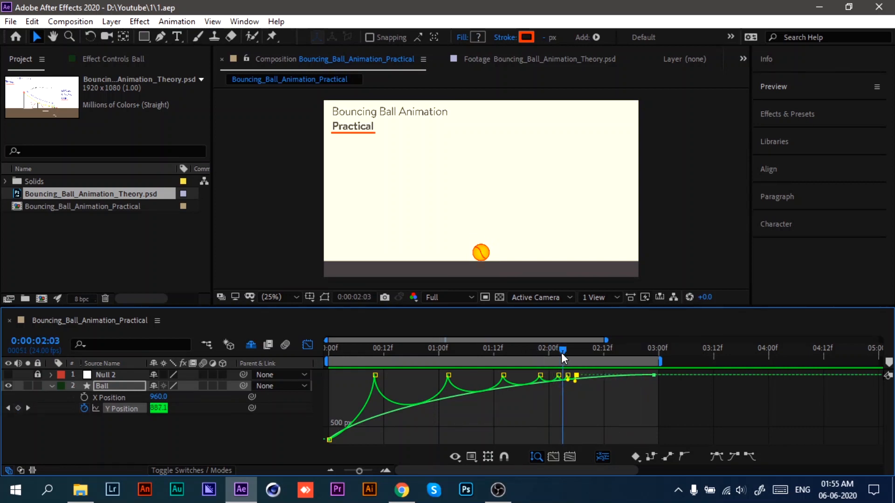
{"action": "left_click_drag", "start_coordinate": [562, 353], "coordinate": [567, 353]}
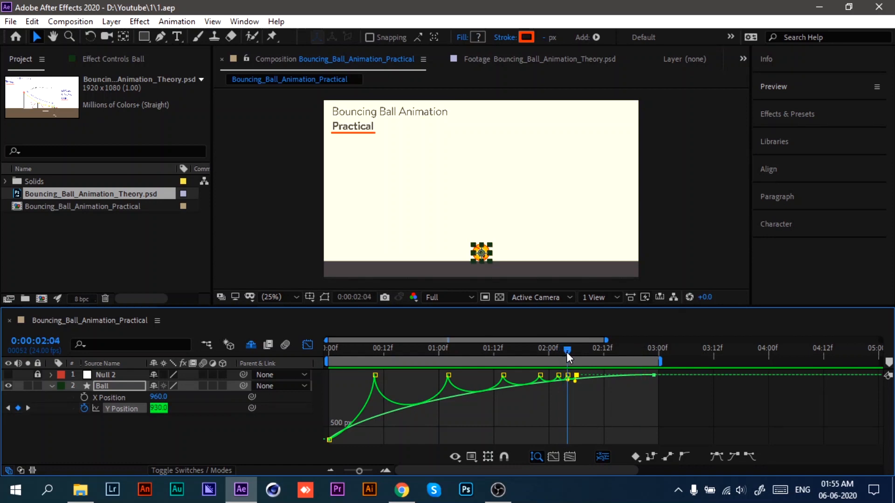
{"action": "key", "text": "equal"}
{"action": "key", "text": "equal"}
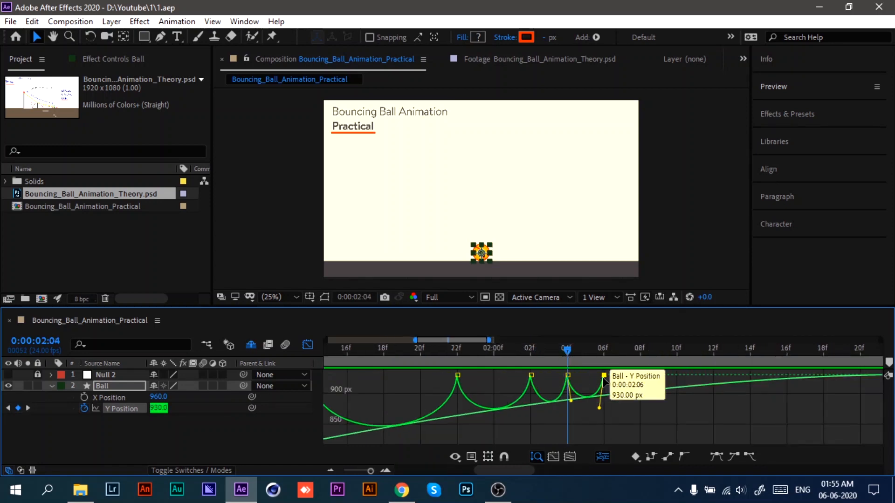
{"action": "left_click_drag", "start_coordinate": [604, 376], "coordinate": [588, 374]}
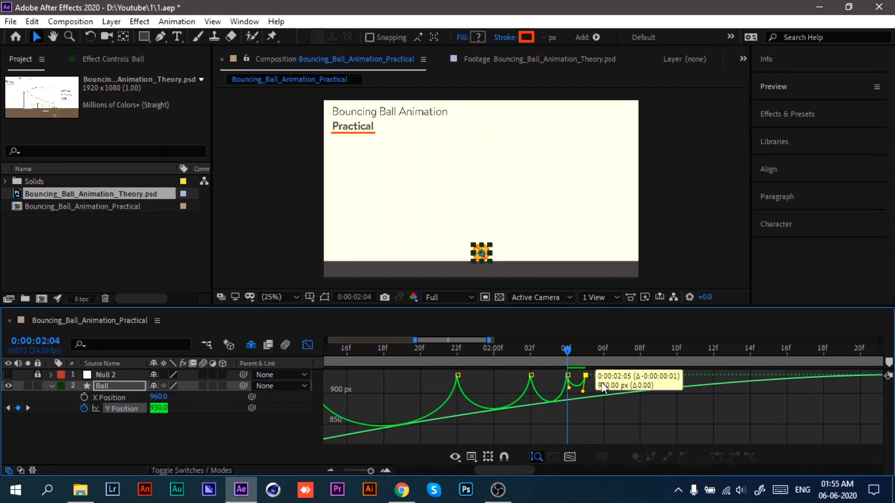
{"action": "key", "text": "equal"}
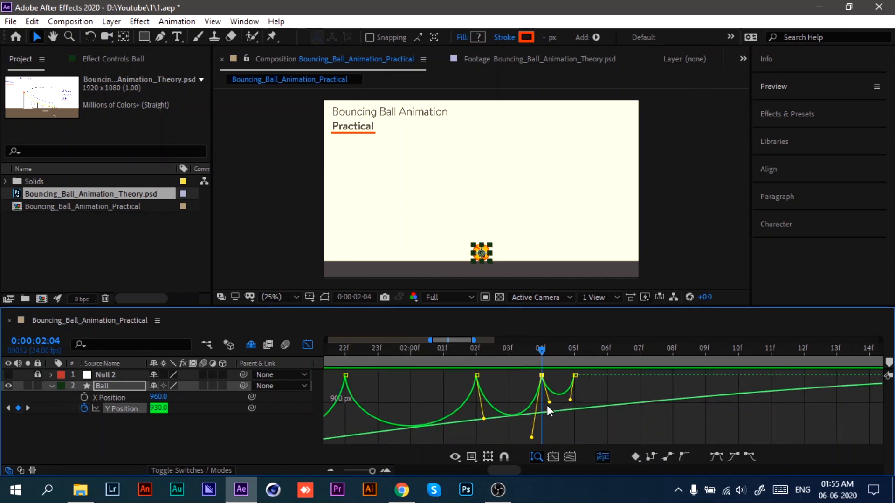
- Lengthen the curve handles between 0:00:02:04 and 0:00:02:05 so the last rebound arc reaches the null's decay curve
{"action": "left_click_drag", "start_coordinate": [548, 404], "coordinate": [545, 427]}
{"action": "left_click_drag", "start_coordinate": [544, 427], "coordinate": [549, 439]}
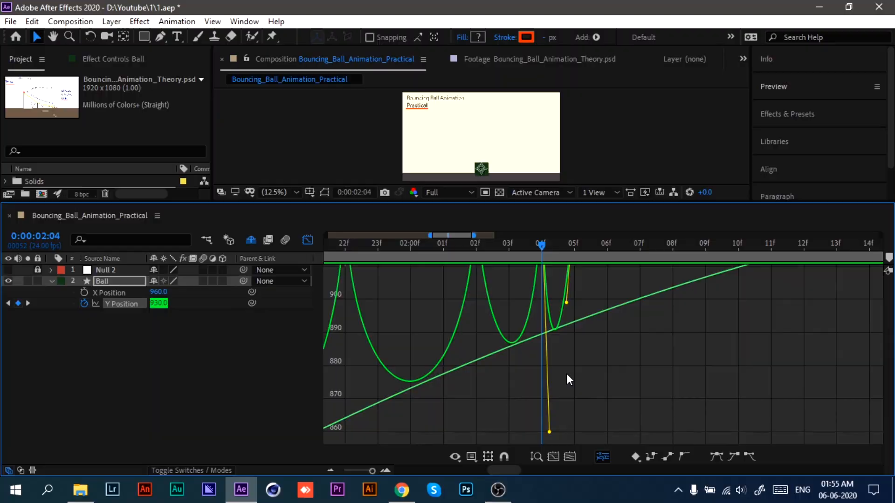
{"action": "left_click_drag", "start_coordinate": [545, 430], "coordinate": [552, 424]}
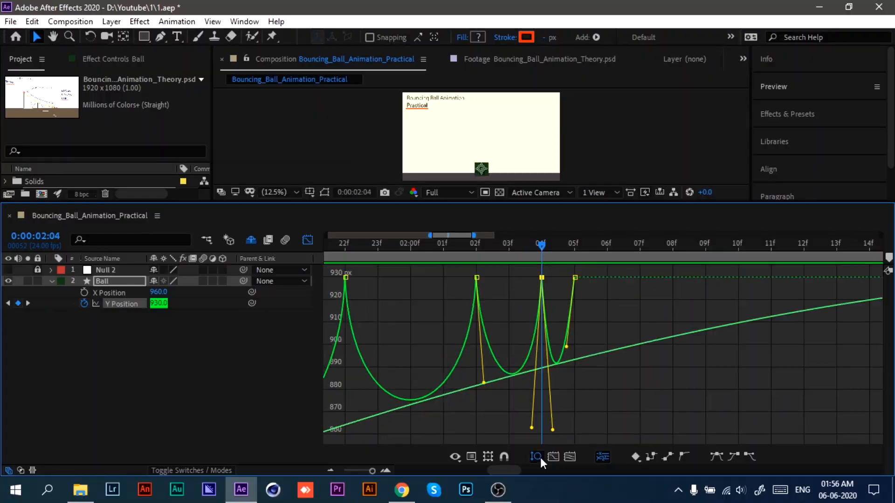
{"action": "key", "text": "semicolon"}
{"action": "key", "text": "semicolon"}
{"action": "key", "text": "semicolon"}
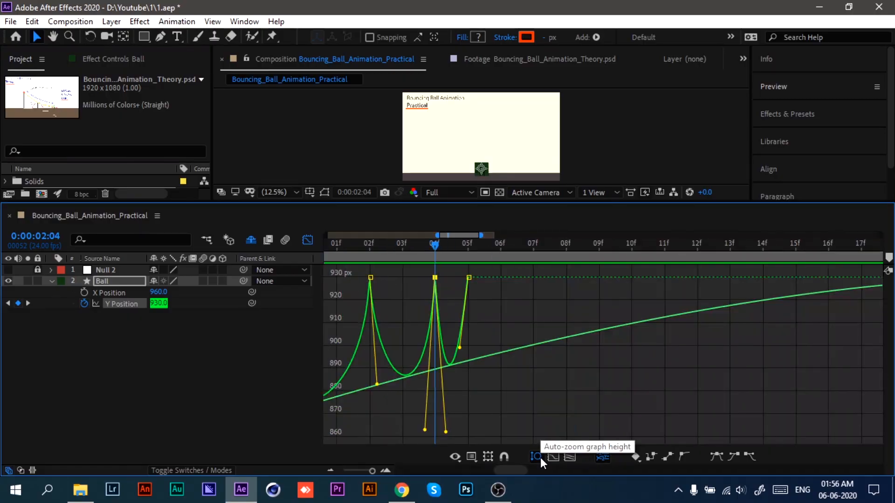
{"action": "key", "text": "equal"}
{"action": "key", "text": "equal"}
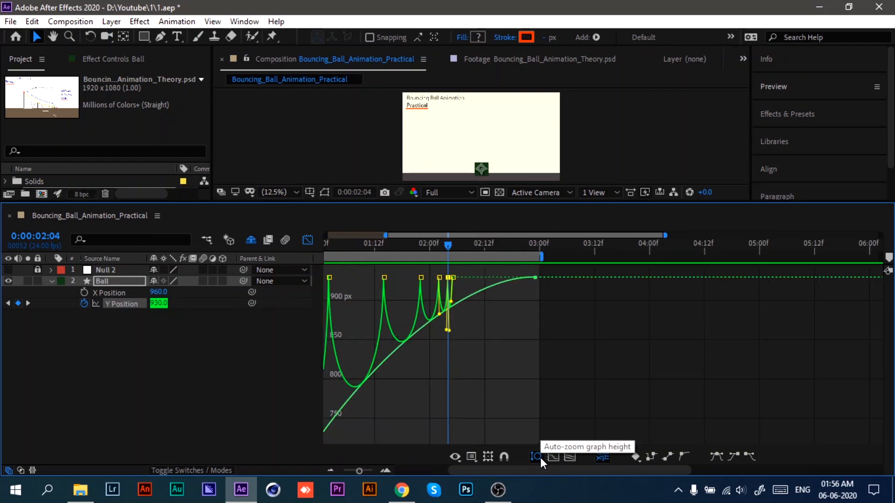
- Deselect the keyframes and preview the adjusted bounce from the first frame
{"action": "key", "text": "Home"}
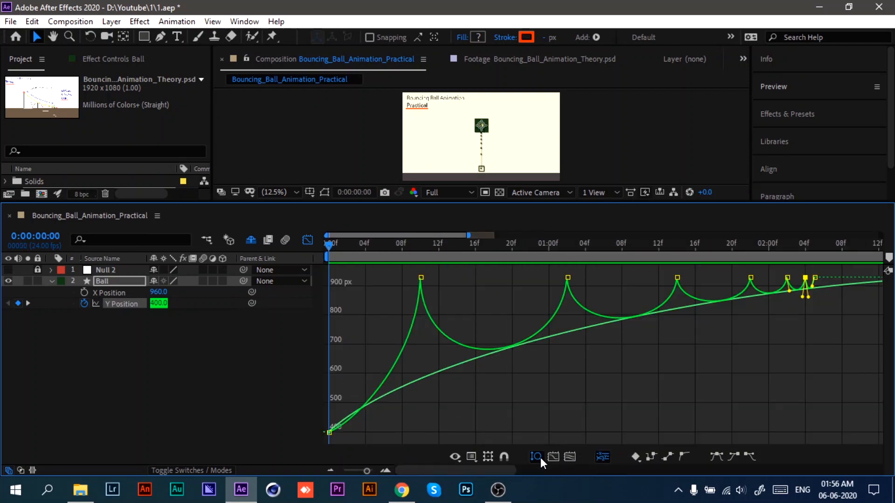
{"action": "key", "text": "minus"}
{"action": "left_click", "coordinate": [566, 370]}
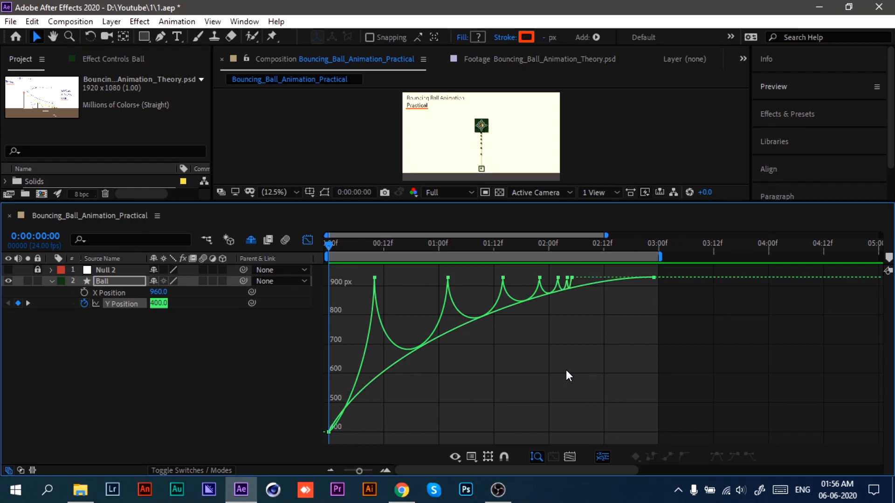
{"action": "key", "text": "space"}
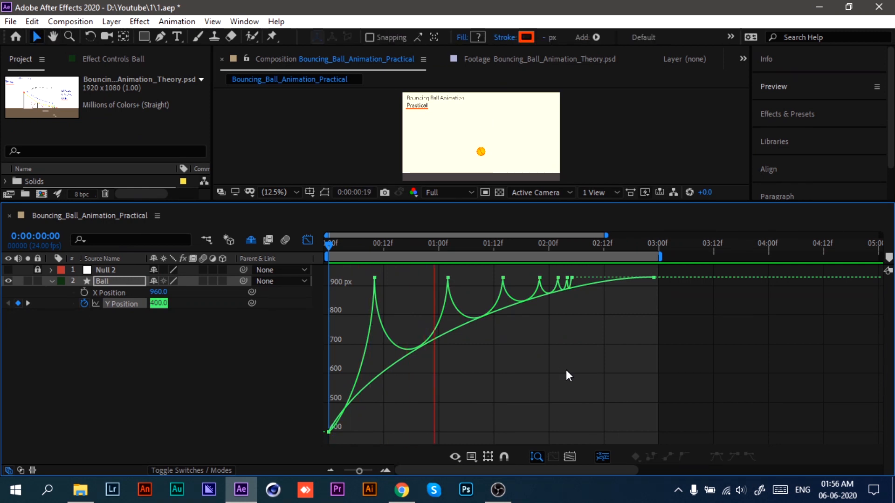
{"action": "key", "text": "space"}
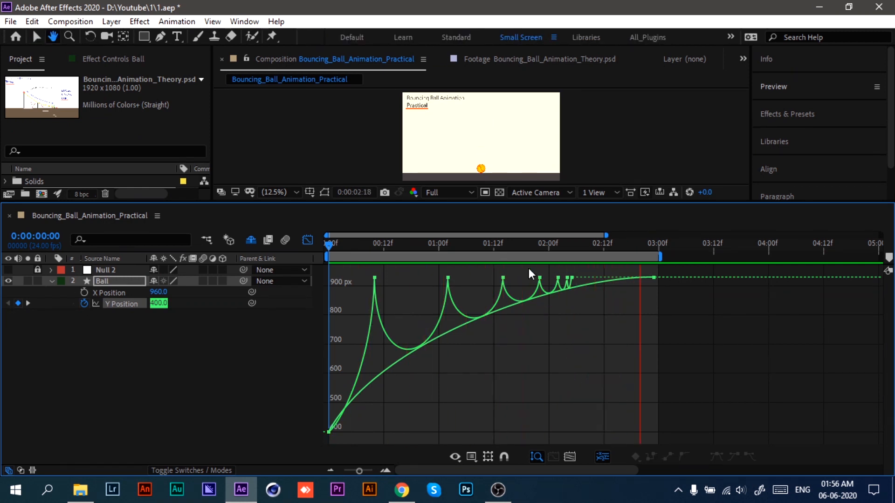
- Reduce the Graph Editor's height to enlarge the composition view, and save the project with the playhead on the first frame
{"action": "left_click_drag", "start_coordinate": [445, 205], "coordinate": [463, 309]}
{"action": "left_click_drag", "start_coordinate": [343, 355], "coordinate": [316, 355]}
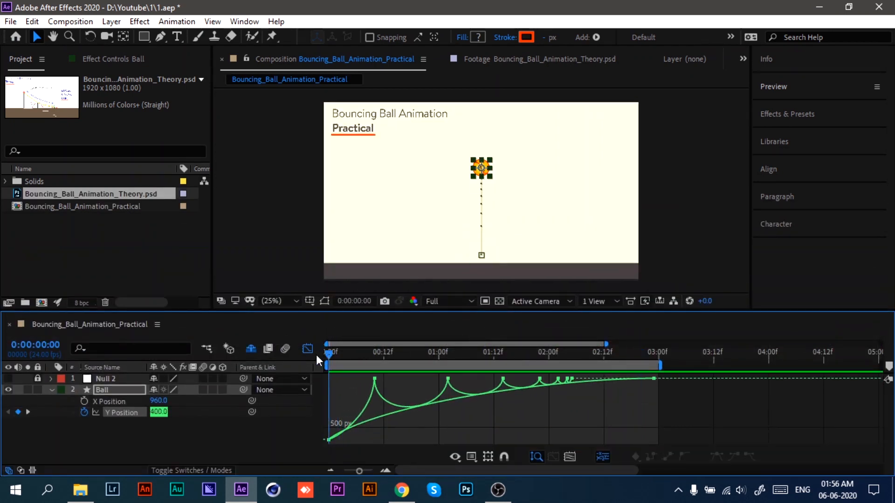
{"action": "key", "text": "ctrl+s"}
- Play the bounce twice from the beginning in the larger composition view and return to the first frame
{"action": "key", "text": "space"}
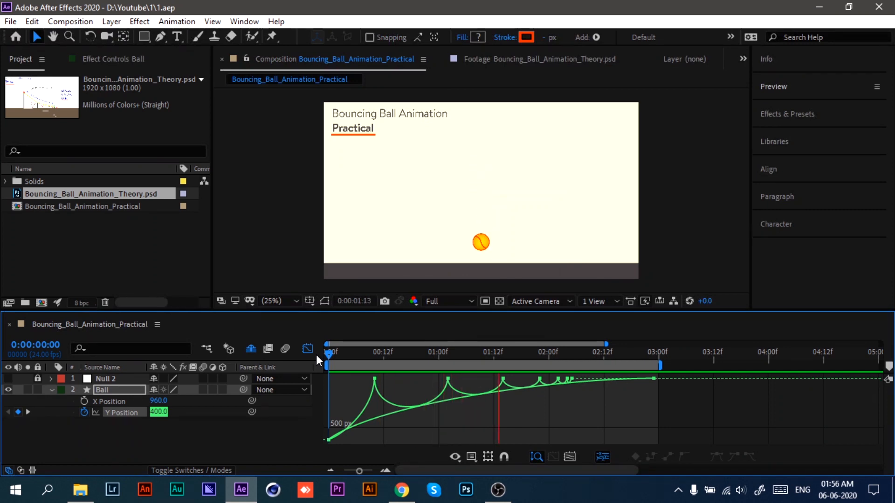
{"action": "key", "text": "space"}
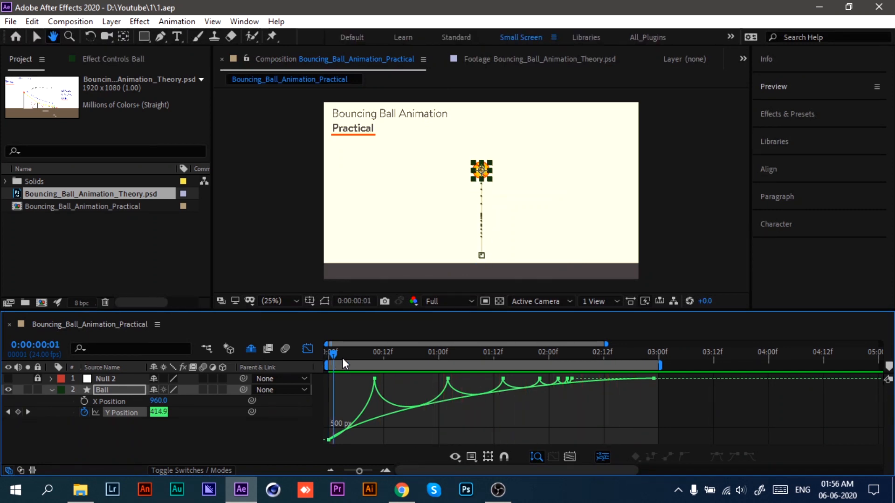
{"action": "left_click_drag", "start_coordinate": [335, 358], "coordinate": [326, 358]}
{"action": "key", "text": "space"}
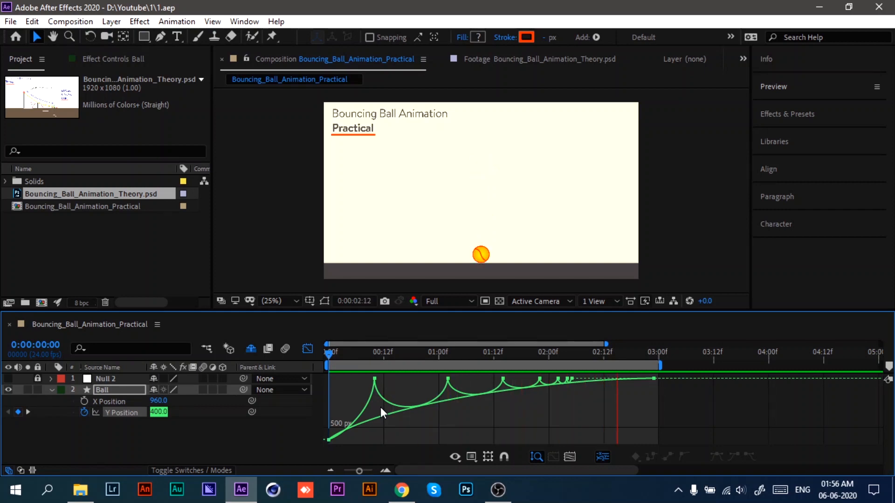
{"action": "key", "text": "space"}
{"action": "left_click", "coordinate": [331, 356]}
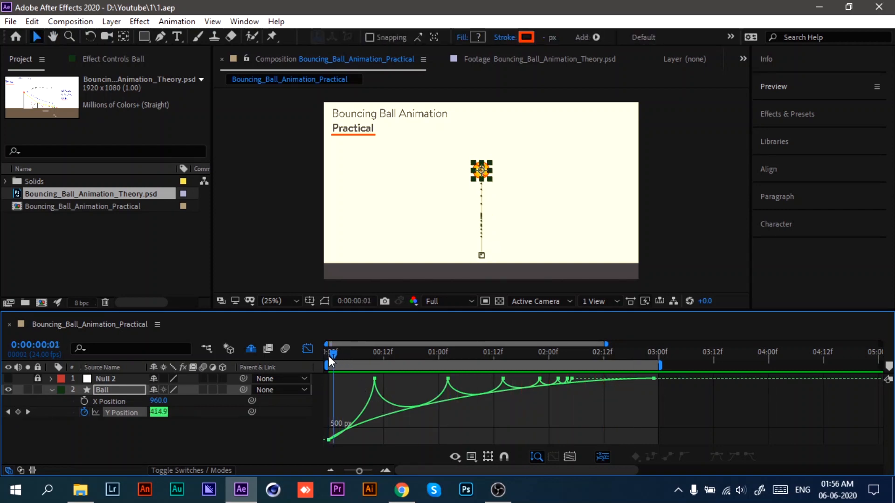
{"action": "left_click", "coordinate": [328, 358]}
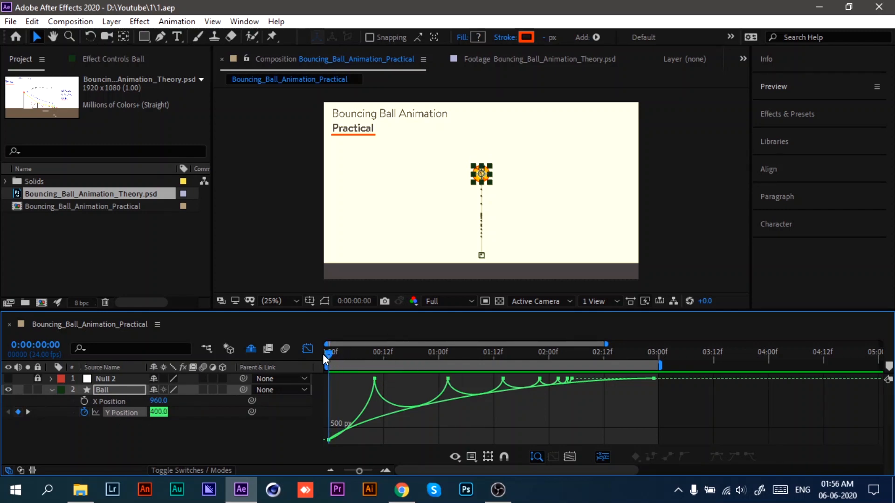
- Set the Ball's X Position to -64 at the first frame and enable keyframing for it
{"action": "left_click", "coordinate": [122, 402]}
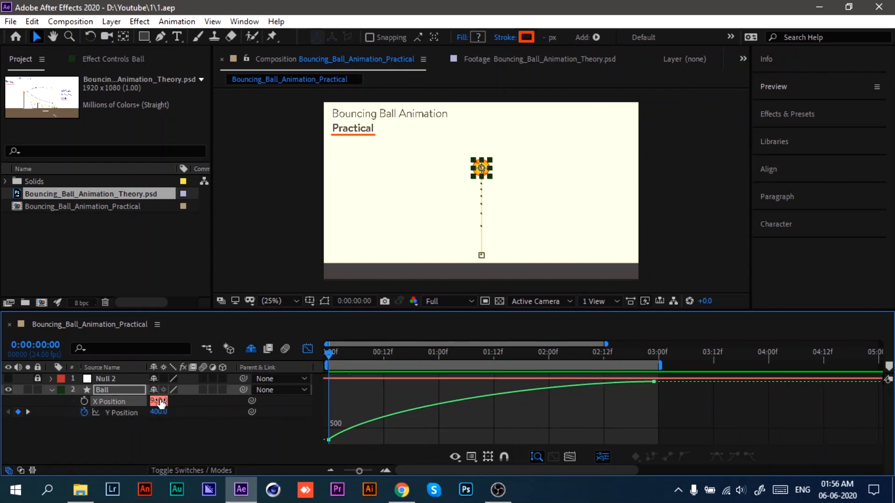
{"action": "left_click_drag", "start_coordinate": [158, 401], "coordinate": [88, 401]}
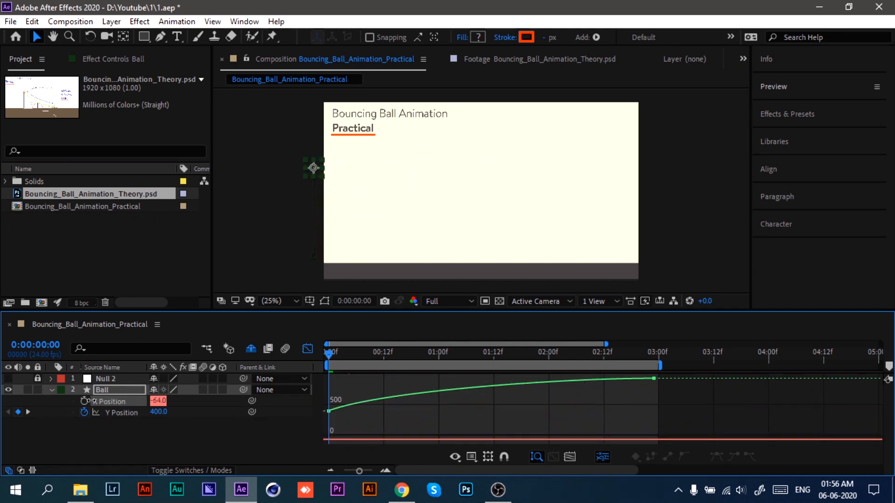
{"action": "left_click", "coordinate": [85, 402]}
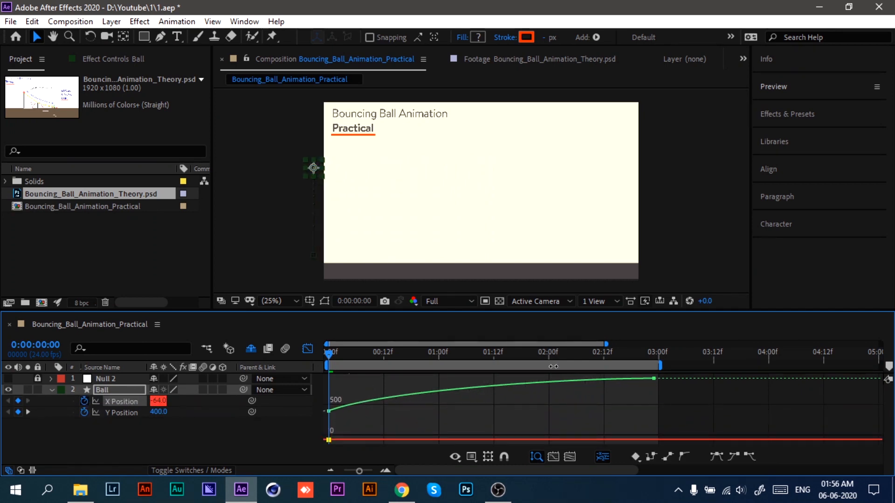
- Add Ball X Position keyframes of 1613 at the last bounce, 0:00:02:05, and 1861 at 0:00:02:23
{"action": "left_click", "coordinate": [132, 414]}
{"action": "left_click_drag", "start_coordinate": [551, 358], "coordinate": [572, 353]}
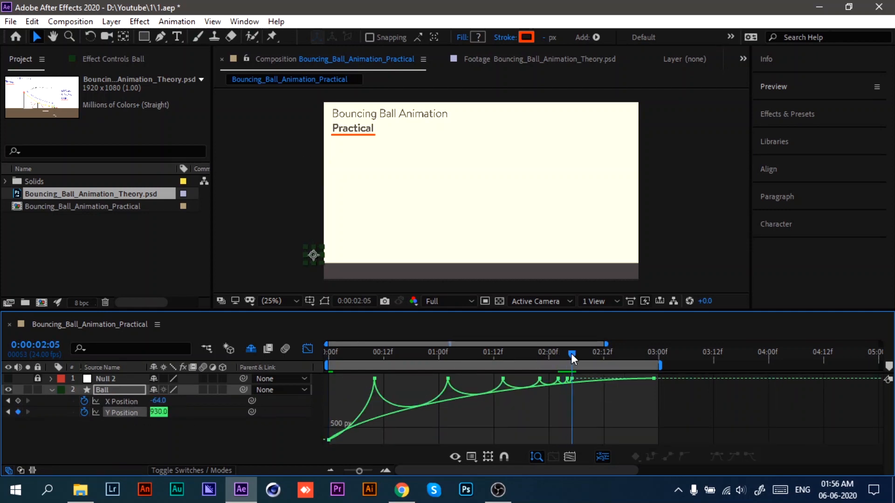
{"action": "left_click", "coordinate": [131, 404]}
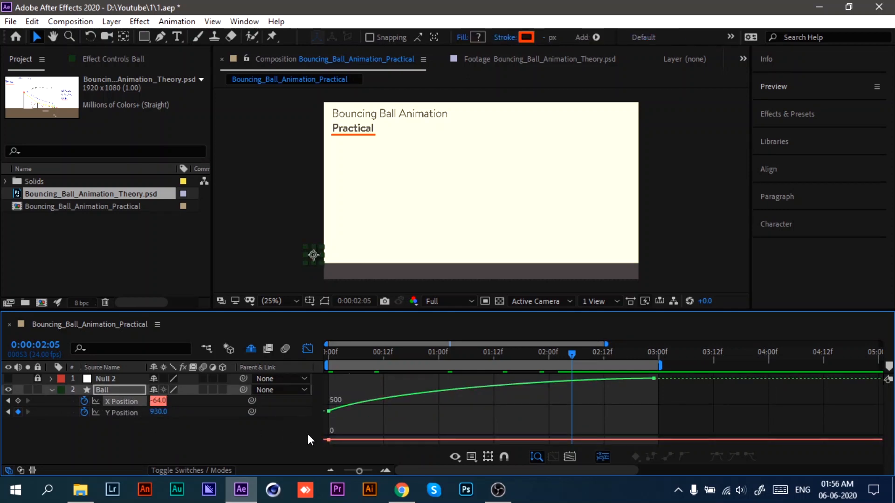
{"action": "mouse_move", "coordinate": [329, 441]}
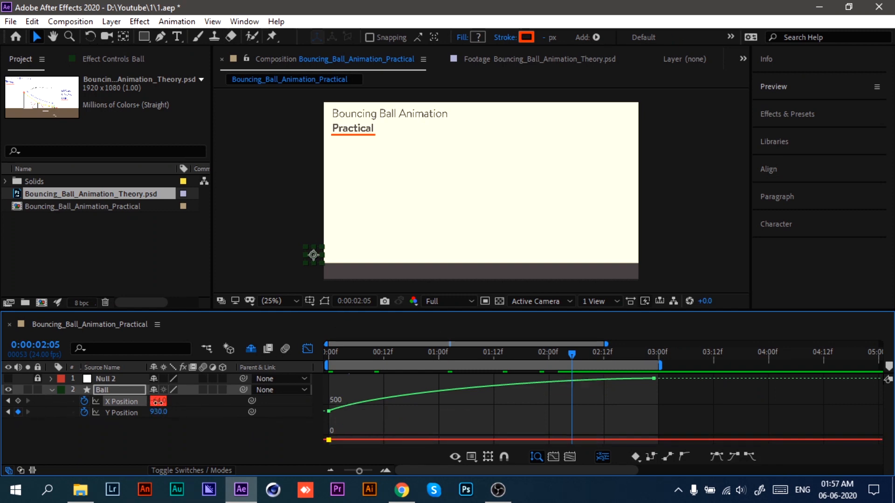
{"action": "left_click_drag", "start_coordinate": [159, 402], "coordinate": [368, 366]}
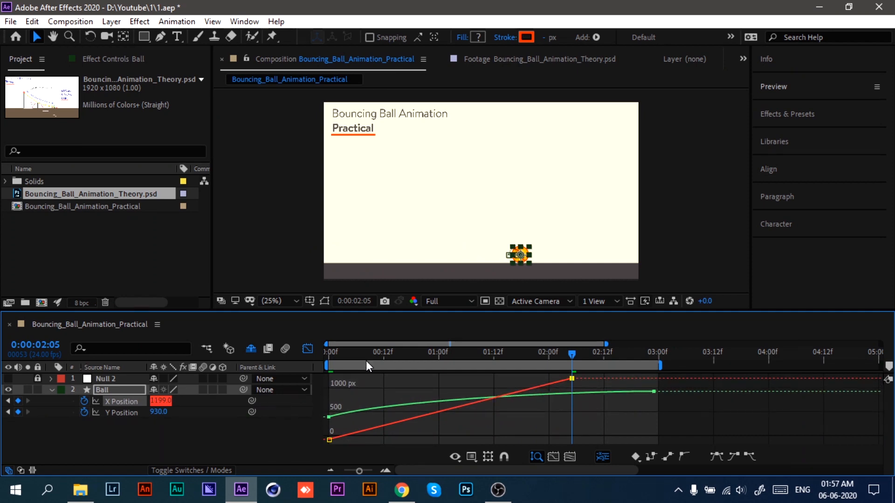
{"action": "left_click", "coordinate": [323, 303]}
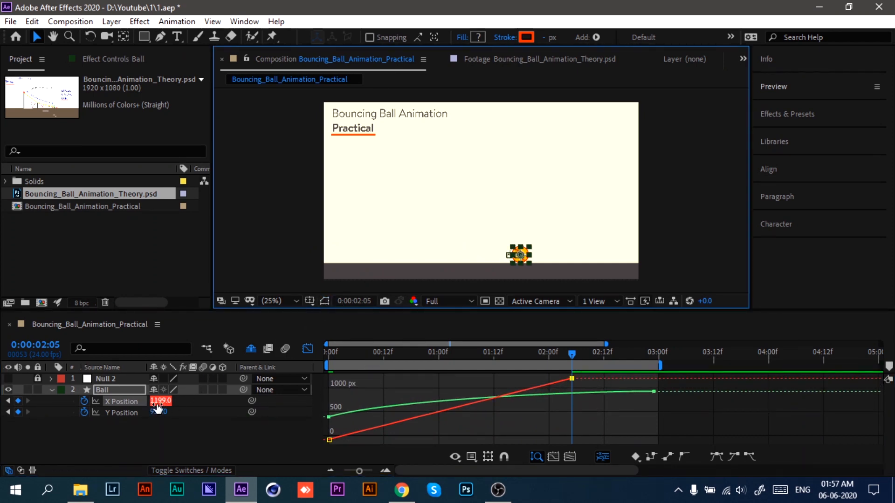
{"action": "left_click_drag", "start_coordinate": [157, 404], "coordinate": [410, 386]}
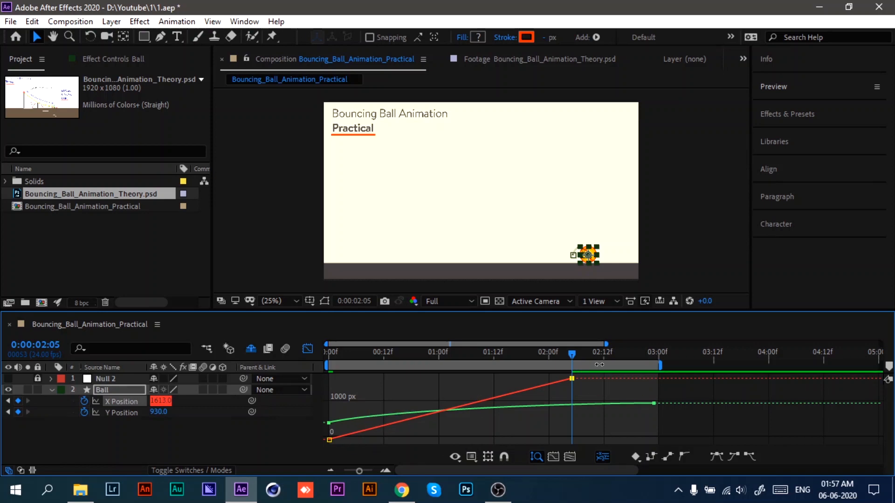
{"action": "left_click_drag", "start_coordinate": [572, 353], "coordinate": [655, 352]}
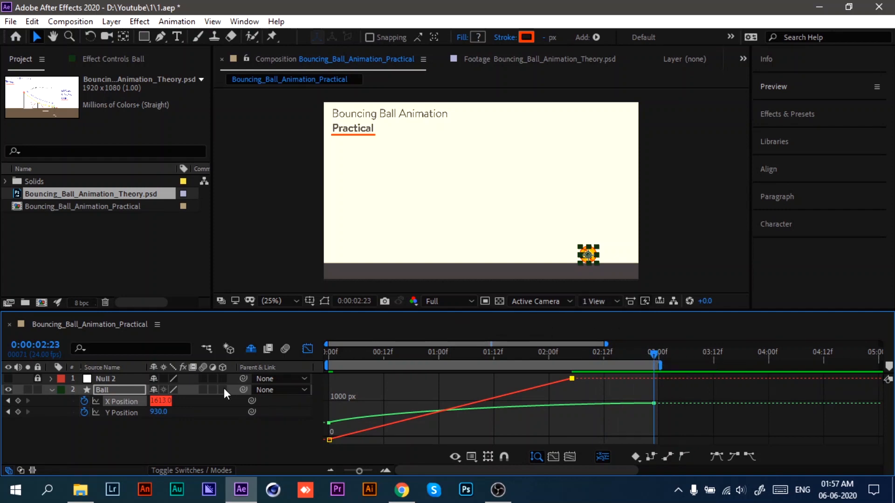
{"action": "left_click_drag", "start_coordinate": [154, 402], "coordinate": [317, 399]}
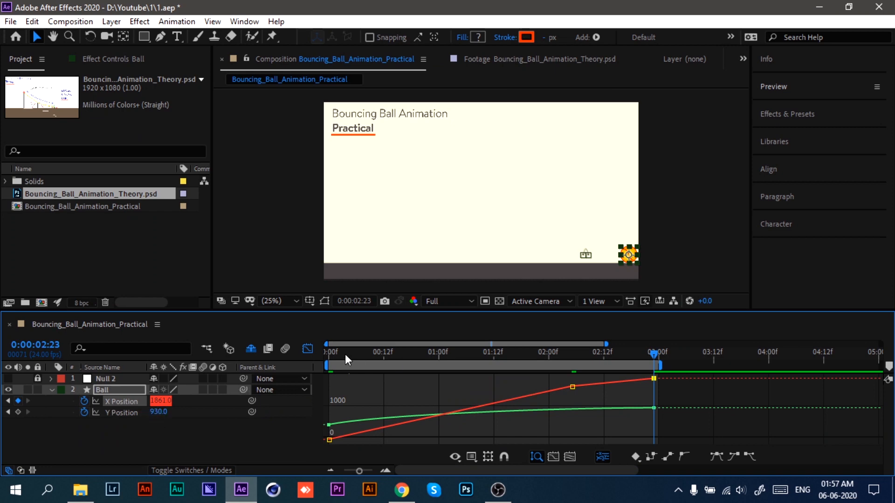
- Play back the ball's horizontal bounce from the first frame several times to review its motion
{"action": "left_click_drag", "start_coordinate": [345, 354], "coordinate": [320, 354]}
{"action": "key", "text": "space"}
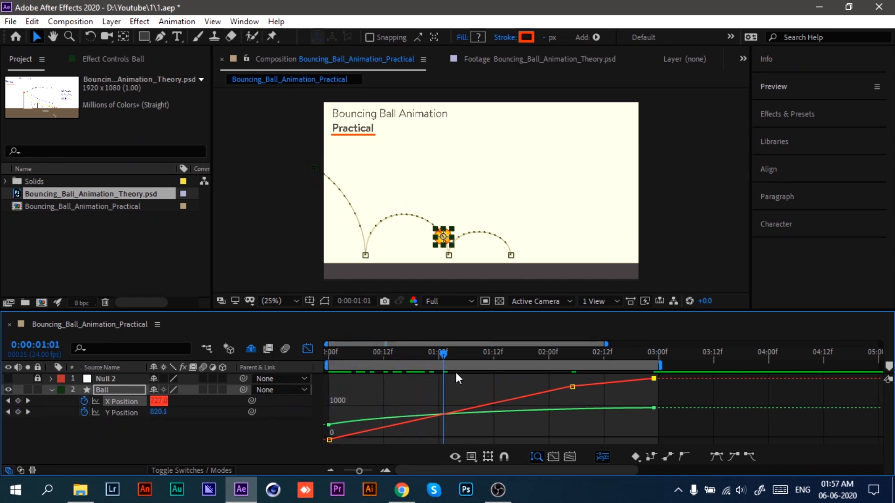
{"action": "left_click_drag", "start_coordinate": [474, 379], "coordinate": [467, 380]}
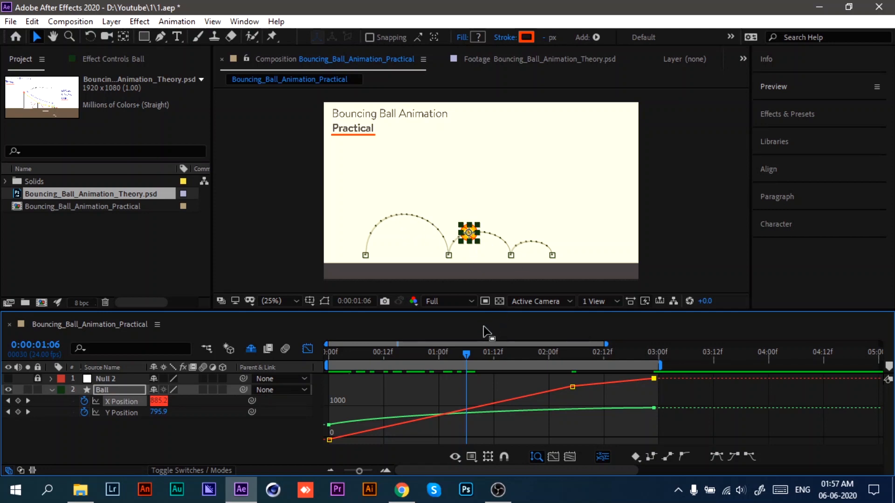
{"action": "key", "text": "space"}
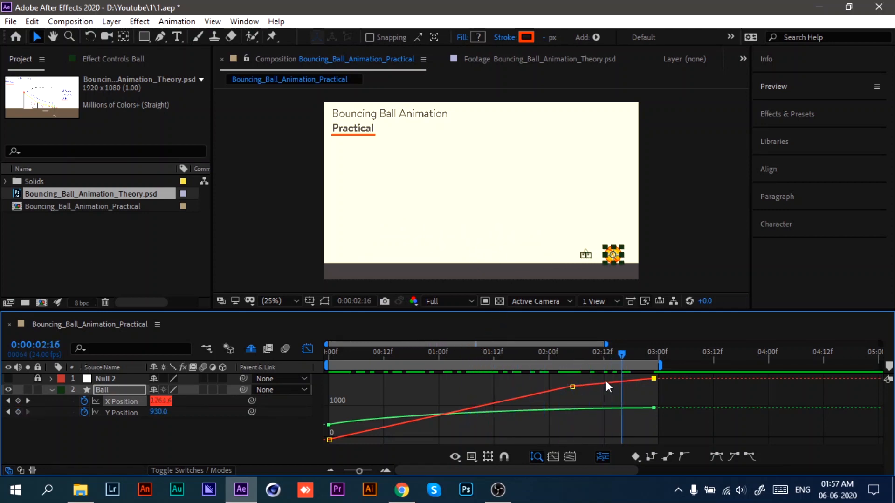
{"action": "key", "text": "space"}
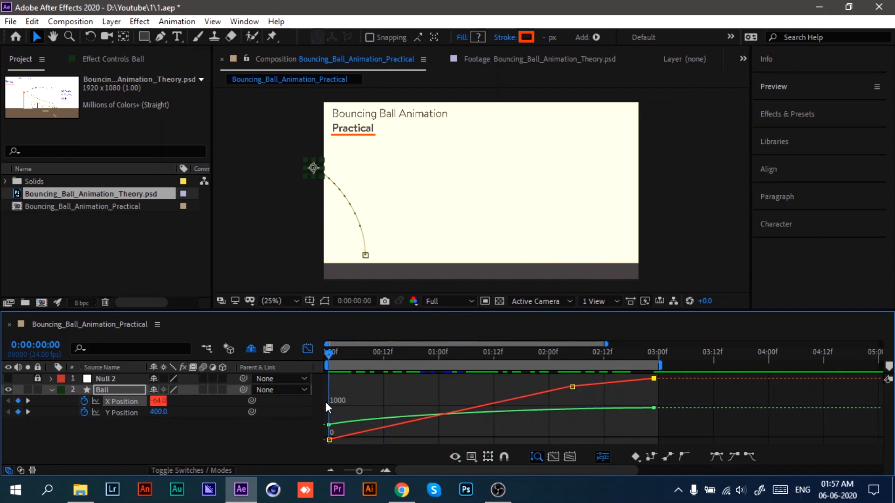
{"action": "key", "text": "space"}
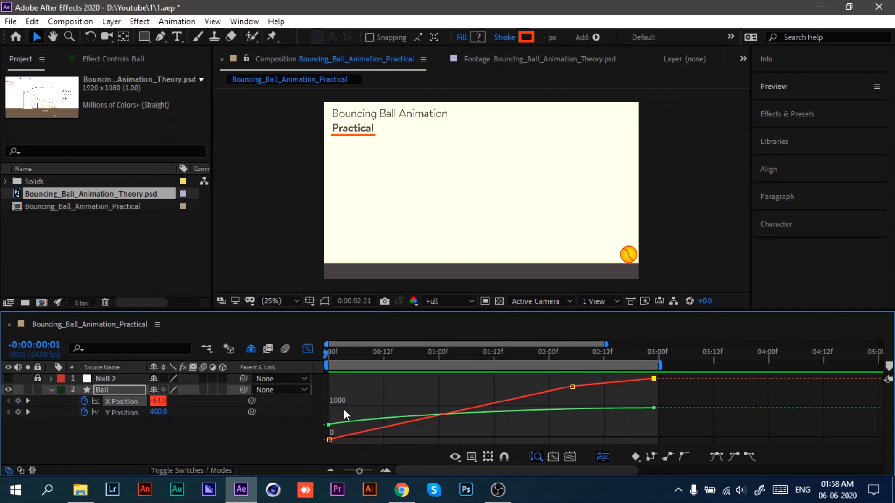
{"action": "key", "text": "space"}
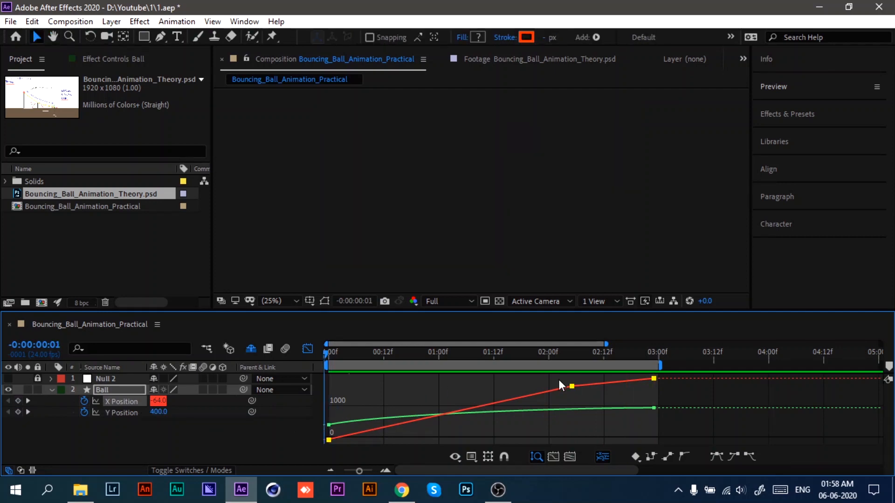
- Try Easy Ease on the Ball's X Position keyframe at 0:00:02:05, shorten its outgoing handle, and undo that adjustment
{"action": "left_click", "coordinate": [572, 386]}
{"action": "key", "text": "F9"}
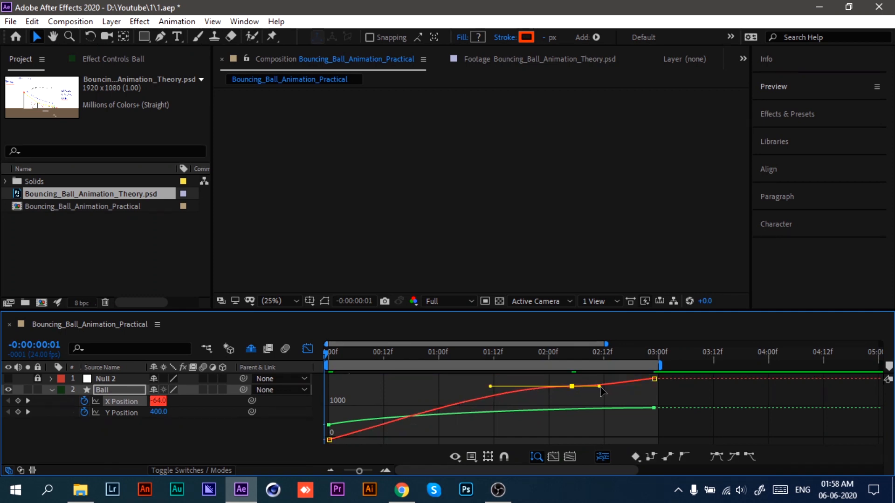
{"action": "left_click_drag", "start_coordinate": [598, 381], "coordinate": [578, 390]}
{"action": "key", "text": "ctrl+z"}
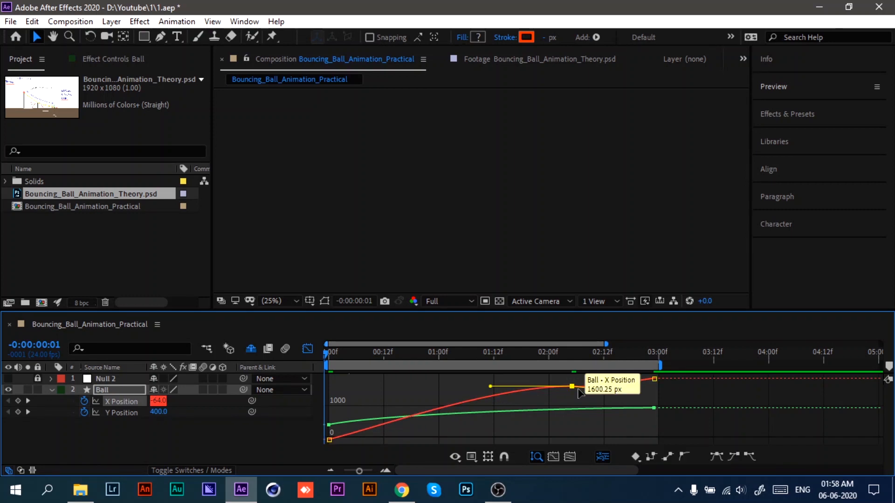
- Convert the Ball's X Position keyframe at 0:00:02:05 to Auto Bezier, lengthen its outgoing handle slightly, and preview the motion
{"action": "left_click", "coordinate": [683, 456]}
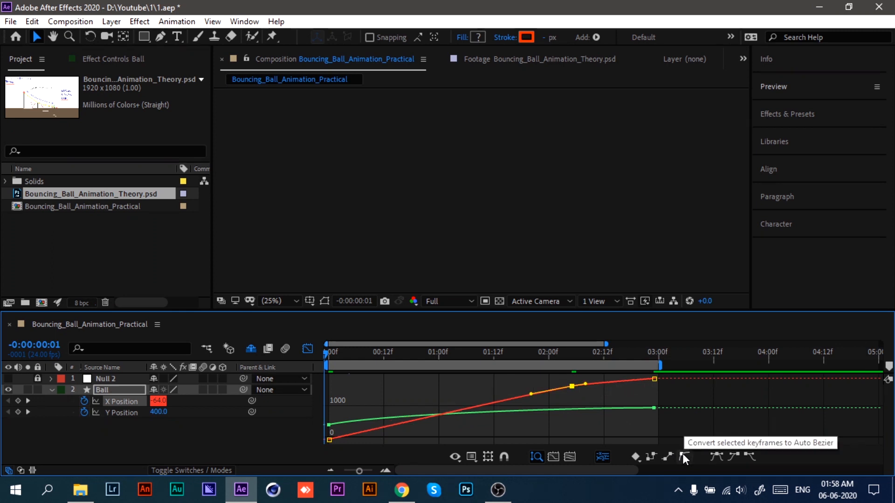
{"action": "left_click_drag", "start_coordinate": [586, 385], "coordinate": [593, 383]}
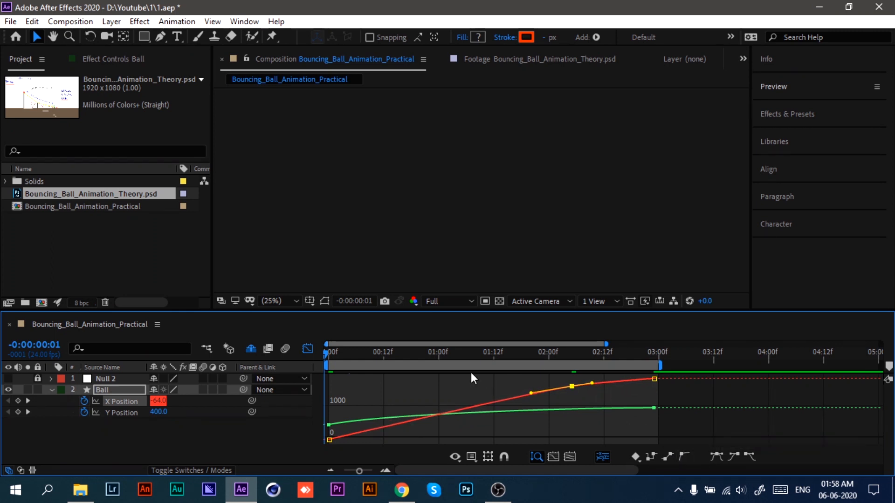
{"action": "key", "text": "h"}
{"action": "key", "text": "space"}
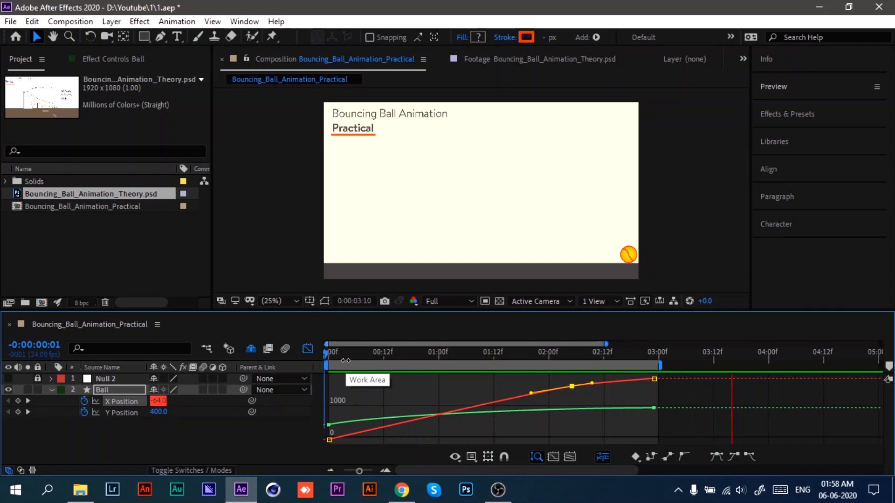
{"action": "left_click", "coordinate": [345, 357]}
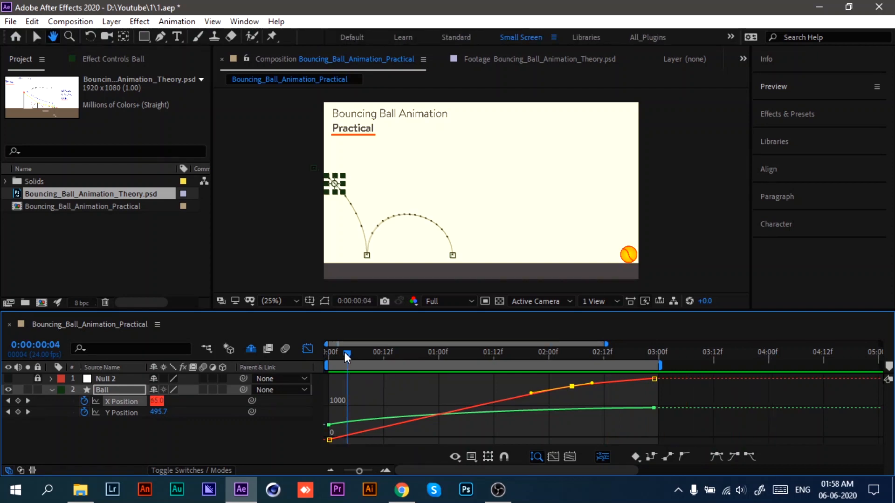
{"action": "key", "text": "space"}
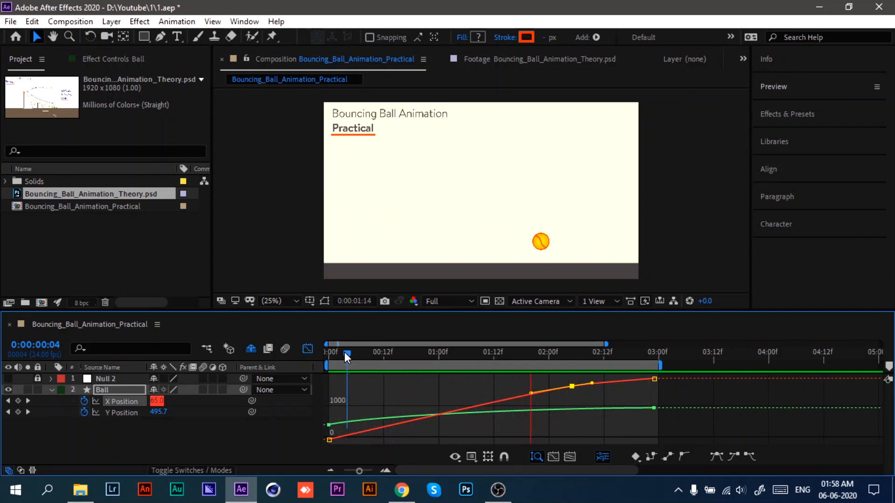
{"action": "key", "text": "space"}
- Set the Ball's X Position to 1363 at 0:00:02:05 and to -65 at the first frame
{"action": "left_click_drag", "start_coordinate": [350, 352], "coordinate": [561, 361]}
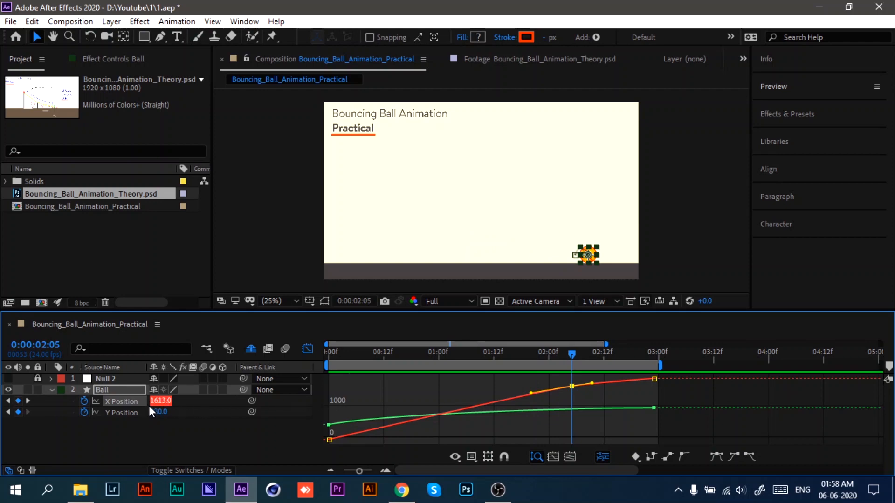
{"action": "left_click_drag", "start_coordinate": [158, 401], "coordinate": [2, 406]}
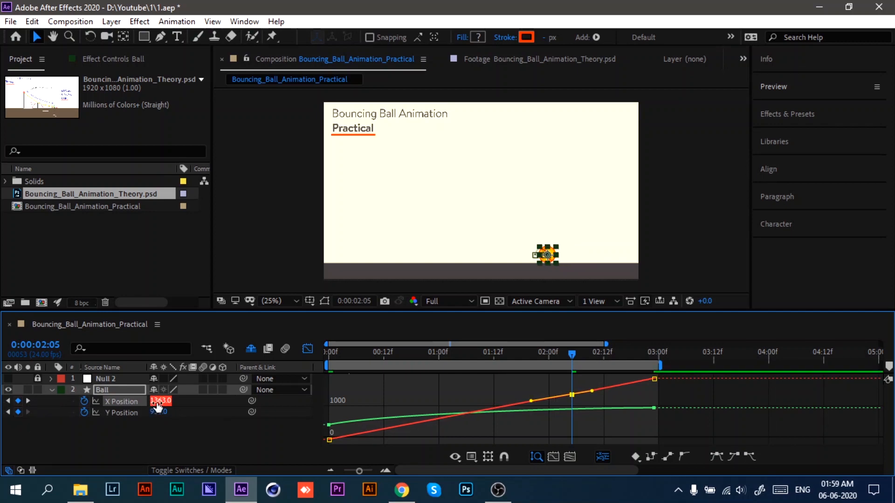
{"action": "left_click_drag", "start_coordinate": [332, 350], "coordinate": [320, 352]}
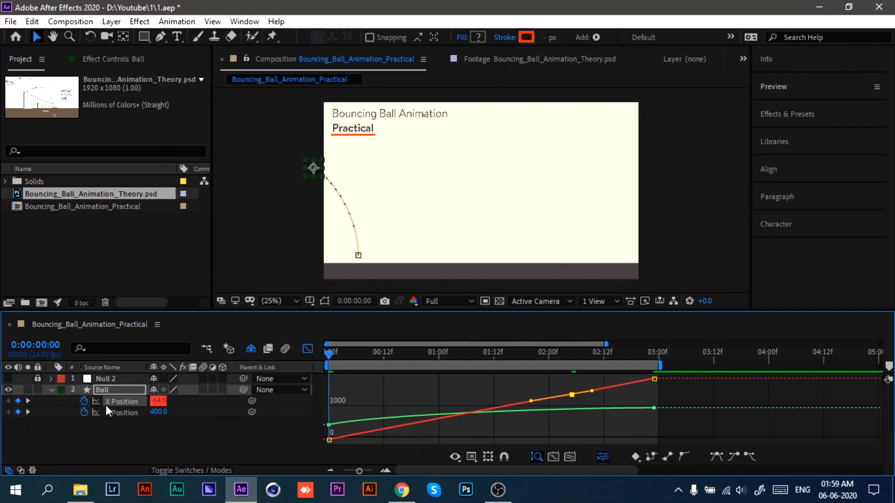
{"action": "left_click", "coordinate": [157, 402]}
{"action": "type", "text": "-65"}
- Set the Ball's X Position to 1300 at the 0:00:02:05 keyframe
{"action": "left_click_drag", "start_coordinate": [412, 356], "coordinate": [575, 340]}
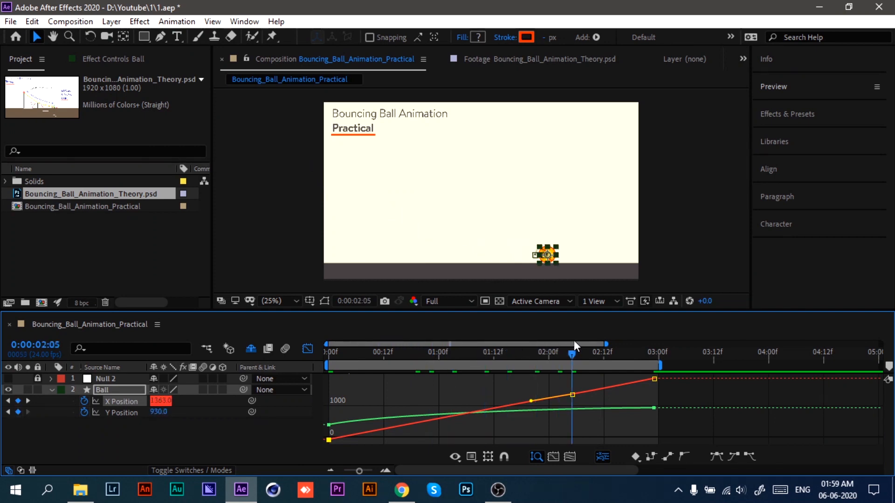
{"action": "left_click", "coordinate": [159, 401]}
{"action": "type", "text": "1300"}
{"action": "key", "text": "Return"}
- Set the Ball's X Position to 1500 at the final keyframe, 0:00:02:23
{"action": "left_click", "coordinate": [620, 354]}
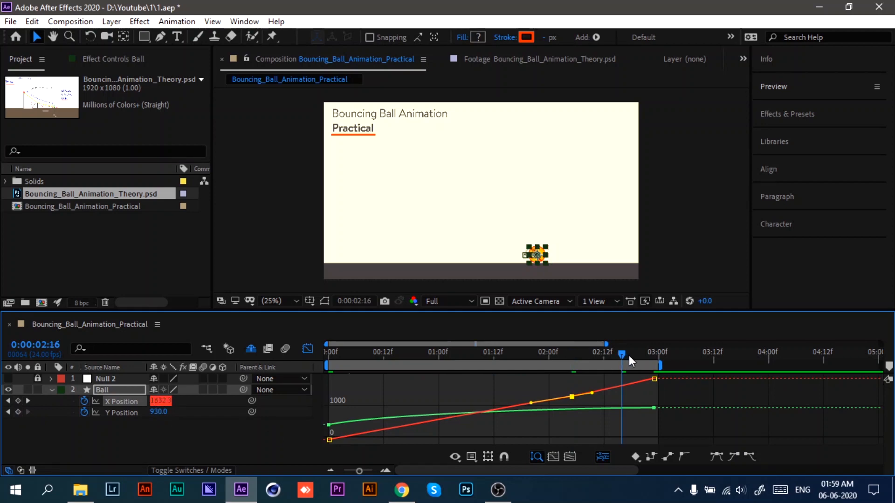
{"action": "left_click_drag", "start_coordinate": [628, 355], "coordinate": [652, 356]}
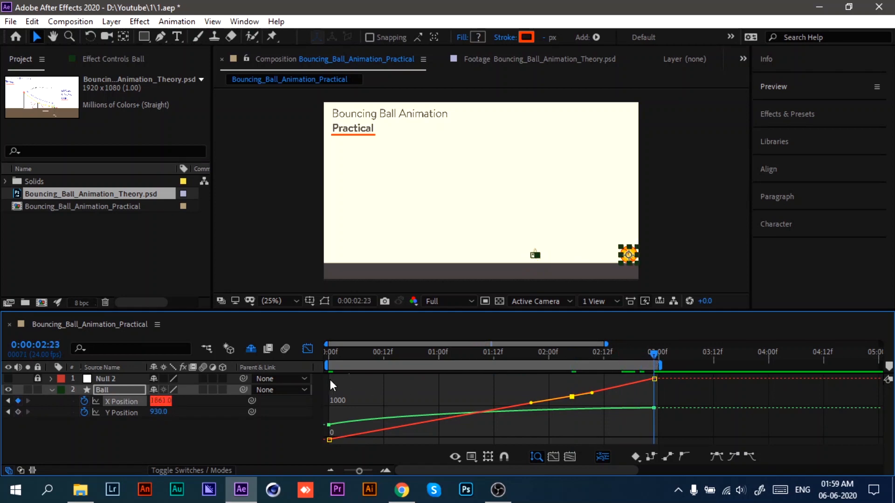
{"action": "left_click", "coordinate": [155, 401]}
{"action": "type", "text": "51"}
{"action": "type", "text": "00"}
{"action": "key", "text": "Return"}
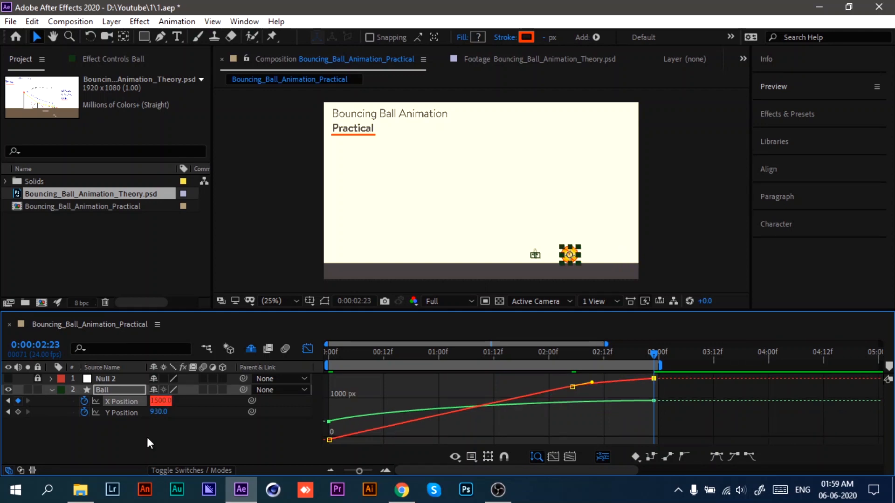
- Convert the 0:00:02:05 X Position keyframe to Auto Bezier again and preview the shortened travel
{"action": "left_click", "coordinate": [572, 387]}
{"action": "left_click", "coordinate": [683, 456]}
{"action": "left_click", "coordinate": [536, 357]}
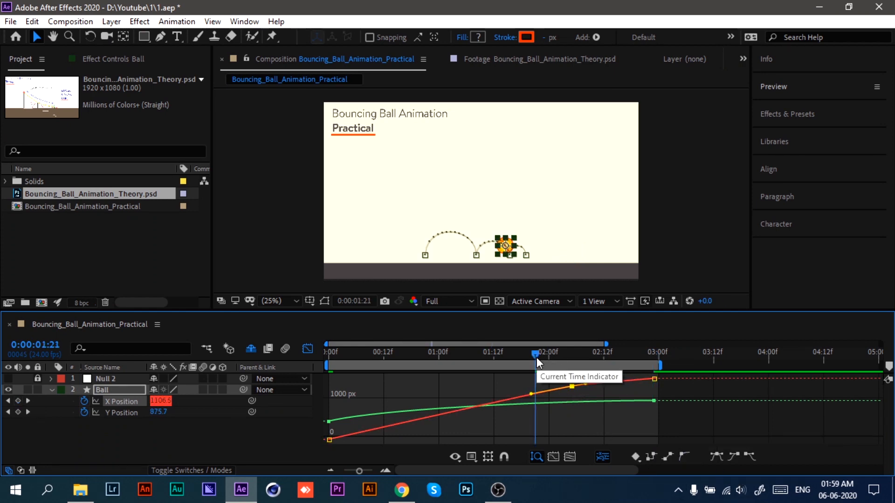
{"action": "key", "text": "space"}
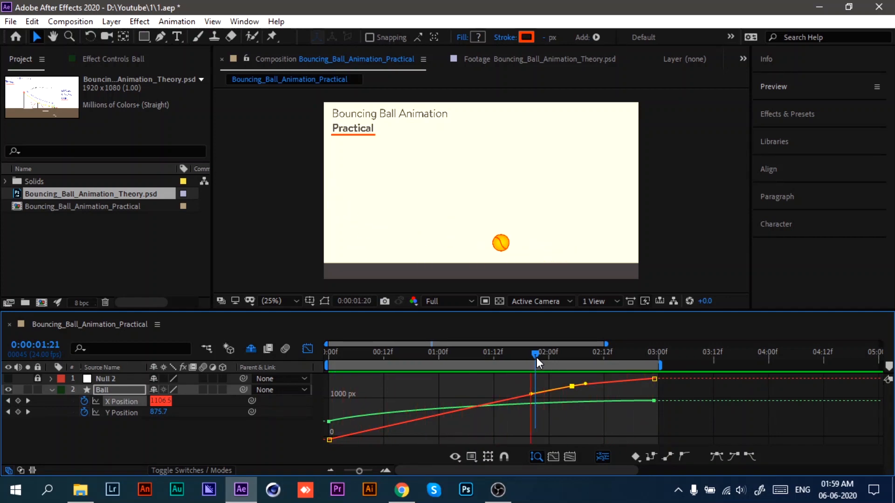
{"action": "key", "text": "space"}
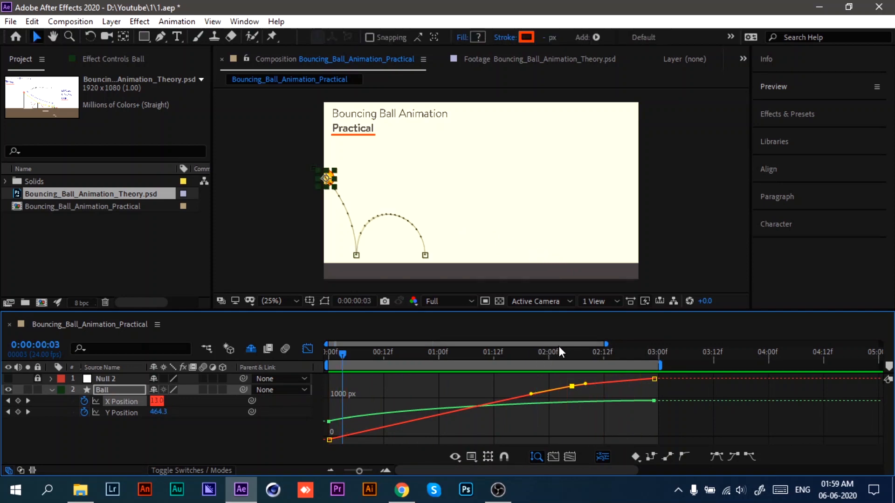
{"action": "left_click_drag", "start_coordinate": [488, 356], "coordinate": [499, 356]}
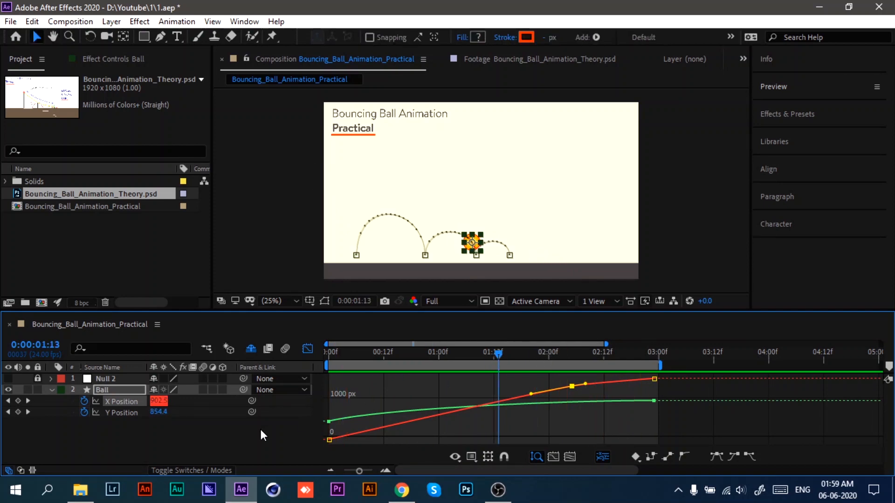
- Hide Rectangle 1 in the Ball layer's contents, and save the project with the layer collapsed and deselected
{"action": "left_click", "coordinate": [281, 405]}
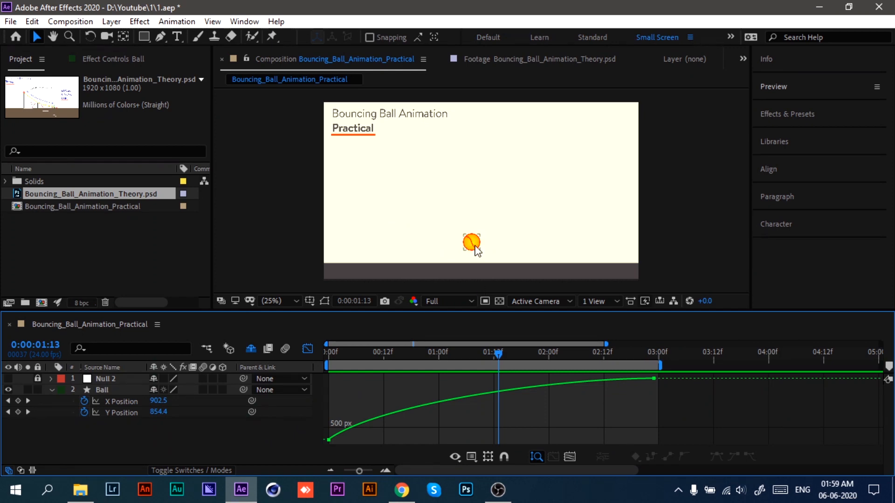
{"action": "left_click", "coordinate": [51, 390]}
{"action": "left_click", "coordinate": [52, 390]}
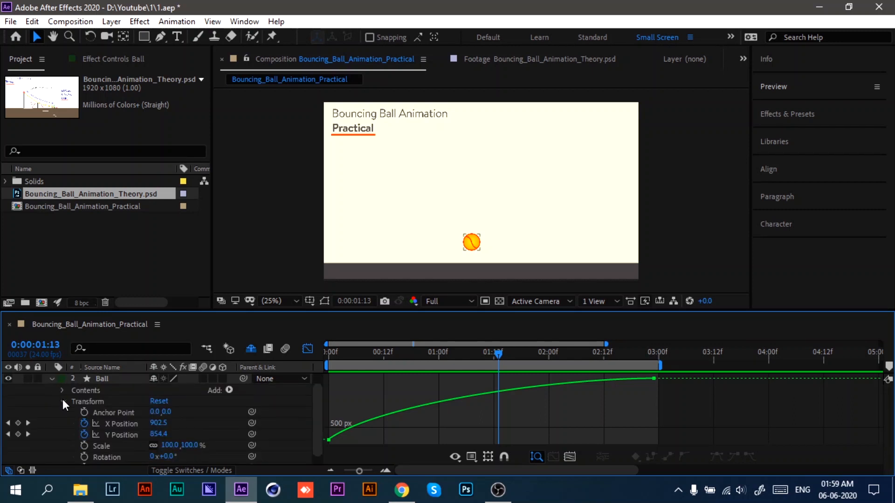
{"action": "left_click", "coordinate": [63, 400]}
{"action": "left_click", "coordinate": [65, 401]}
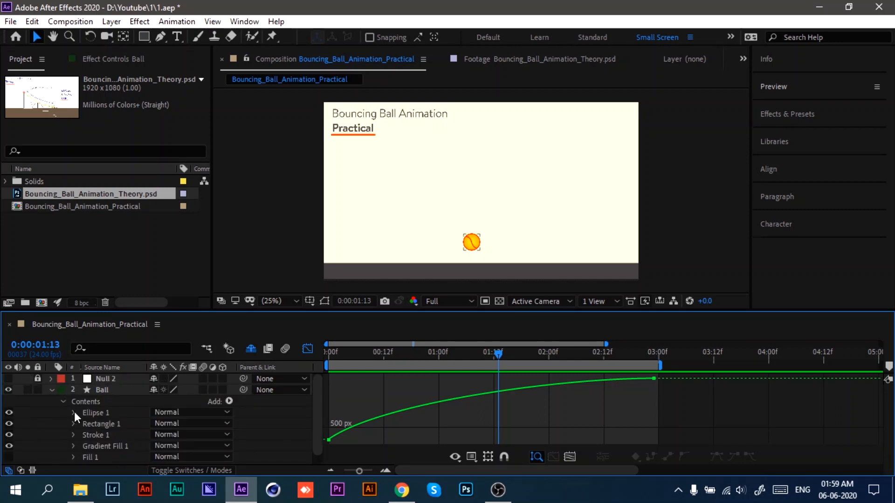
{"action": "left_click", "coordinate": [8, 424]}
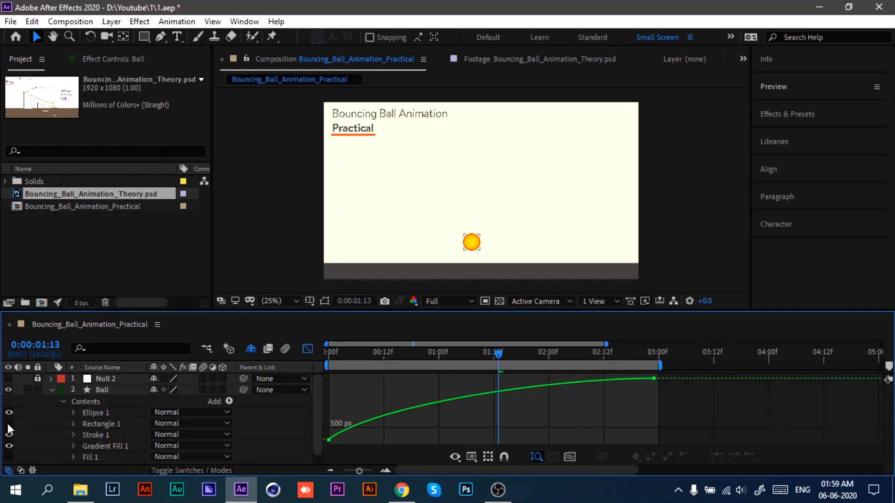
{"action": "left_click", "coordinate": [51, 390]}
{"action": "left_click", "coordinate": [111, 388]}
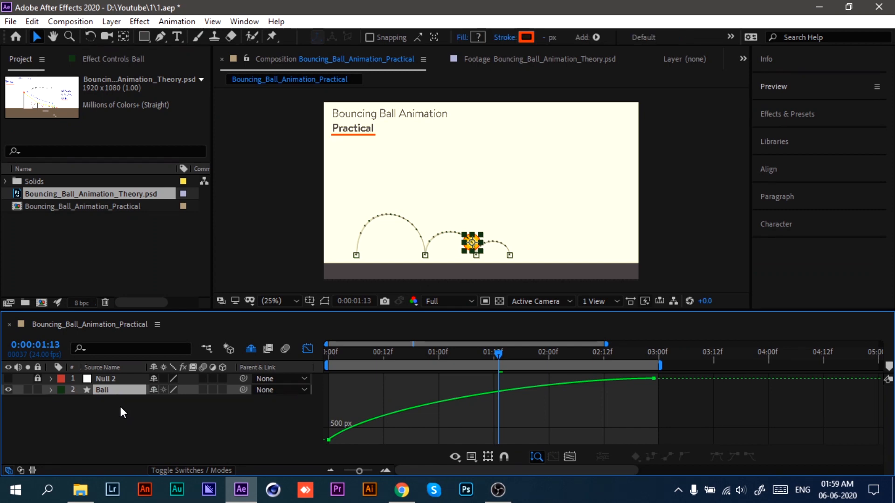
{"action": "left_click", "coordinate": [120, 407]}
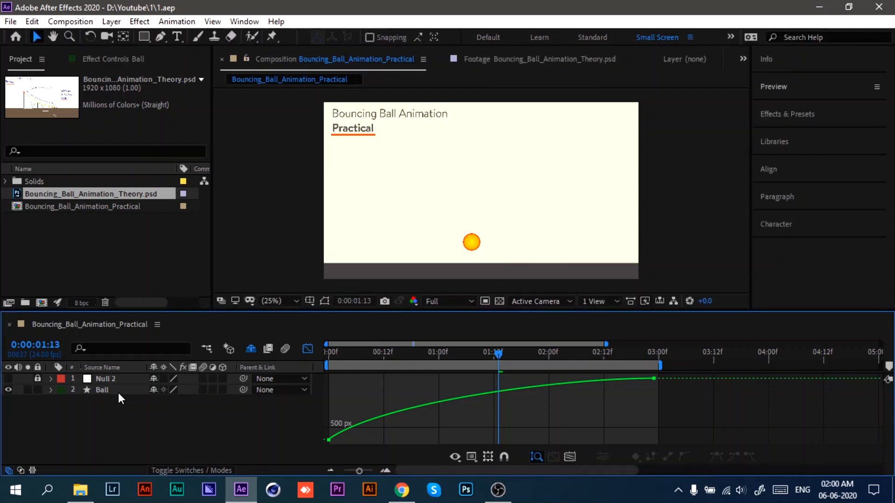
- Play the animation with the plain ball, and scrub to 0:00:02:03 to check the last bounces
{"action": "key", "text": "space"}
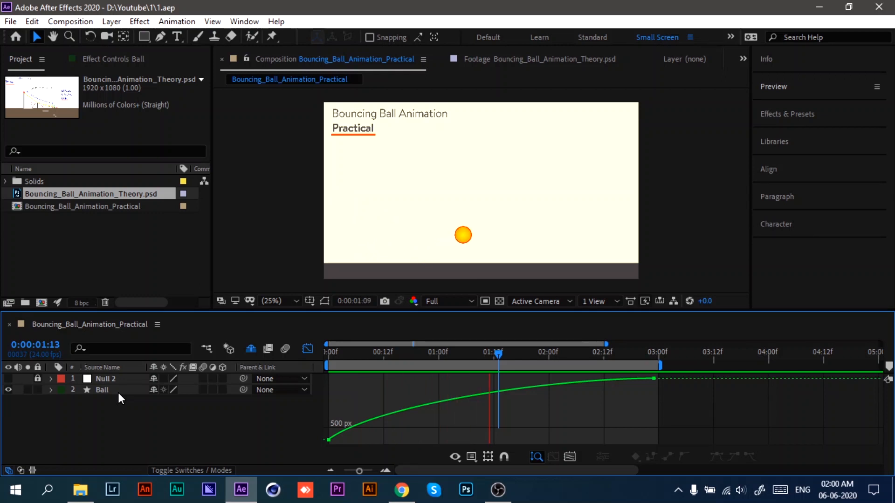
{"action": "key", "text": "space"}
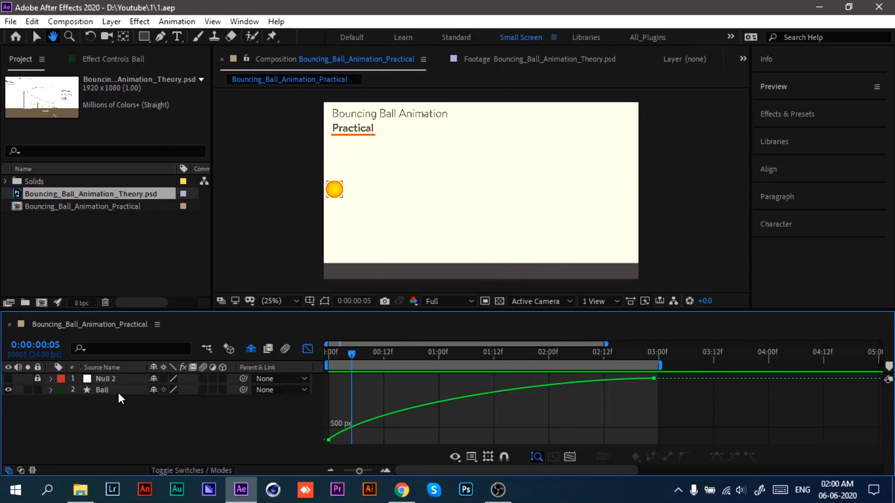
{"action": "left_click_drag", "start_coordinate": [467, 355], "coordinate": [563, 354]}
{"action": "left_click_drag", "start_coordinate": [560, 354], "coordinate": [563, 355]}
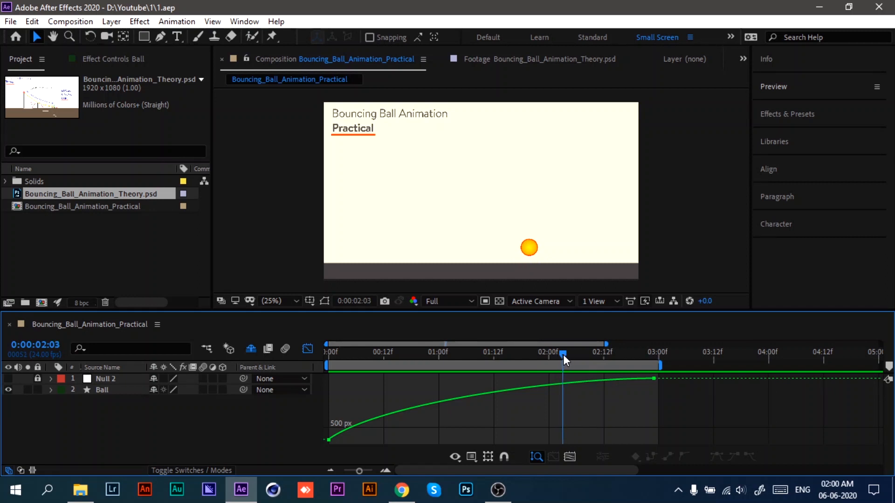
- Move the Ball's last two Y Position keyframes to 0:00:02:05 and 0:00:02:06 in the value graph
{"action": "left_click", "coordinate": [113, 388]}
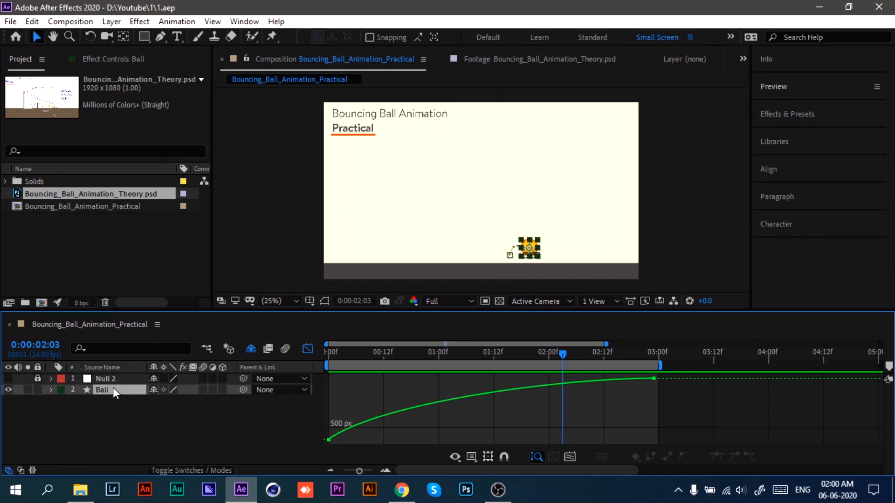
{"action": "key", "text": "p"}
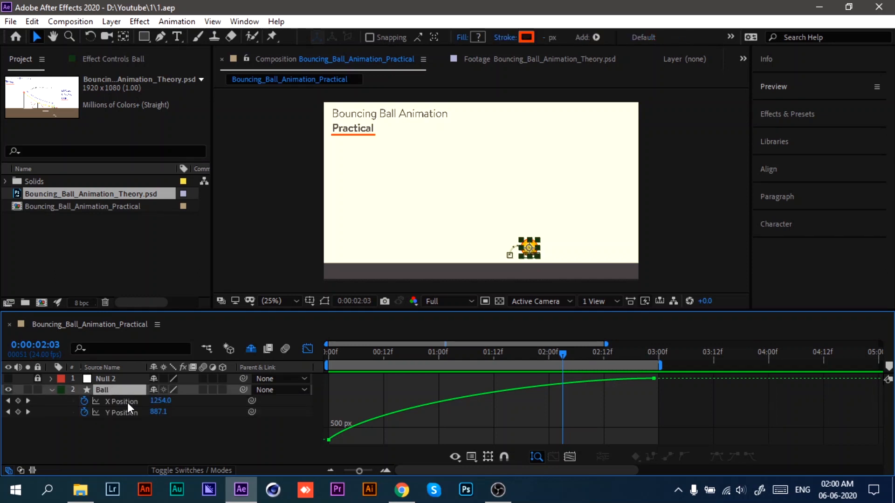
{"action": "left_click", "coordinate": [127, 410]}
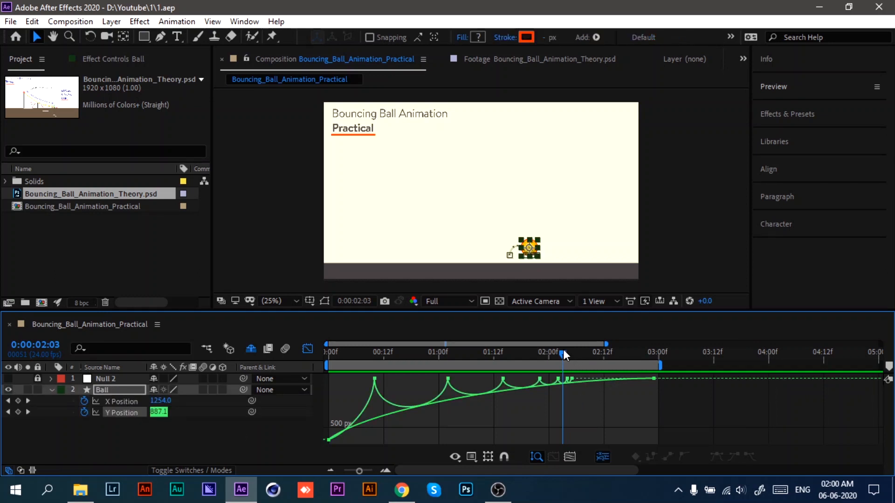
{"action": "mouse_move", "coordinate": [563, 348]}
{"action": "left_mouse_down"}
{"action": "mouse_move", "coordinate": [570, 351]}
{"action": "mouse_move", "coordinate": [553, 355]}
{"action": "mouse_move", "coordinate": [567, 353]}
{"action": "left_mouse_up"}
{"action": "key", "text": "="}
{"action": "key", "text": "="}
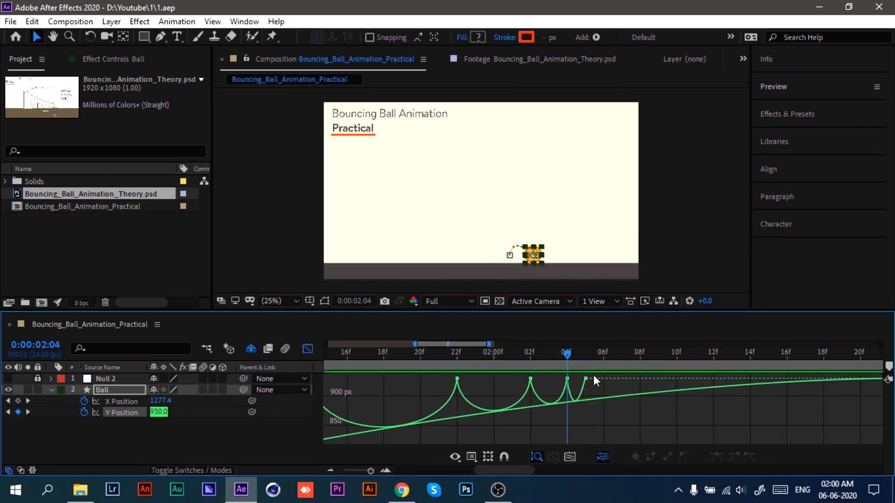
{"action": "mouse_move", "coordinate": [565, 353]}
{"action": "left_mouse_down"}
{"action": "mouse_move", "coordinate": [529, 358]}
{"action": "mouse_move", "coordinate": [579, 359]}
{"action": "left_mouse_up"}
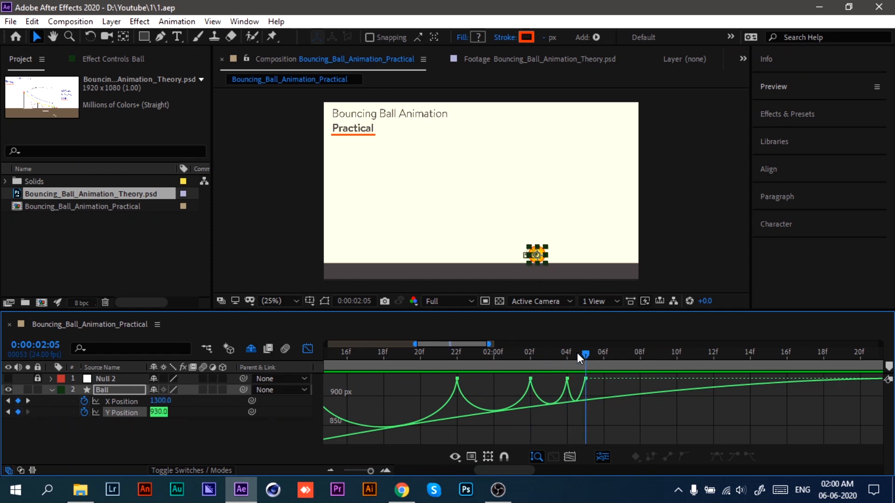
{"action": "left_click", "coordinate": [567, 378]}
{"action": "left_click_drag", "start_coordinate": [568, 379], "coordinate": [621, 359]}
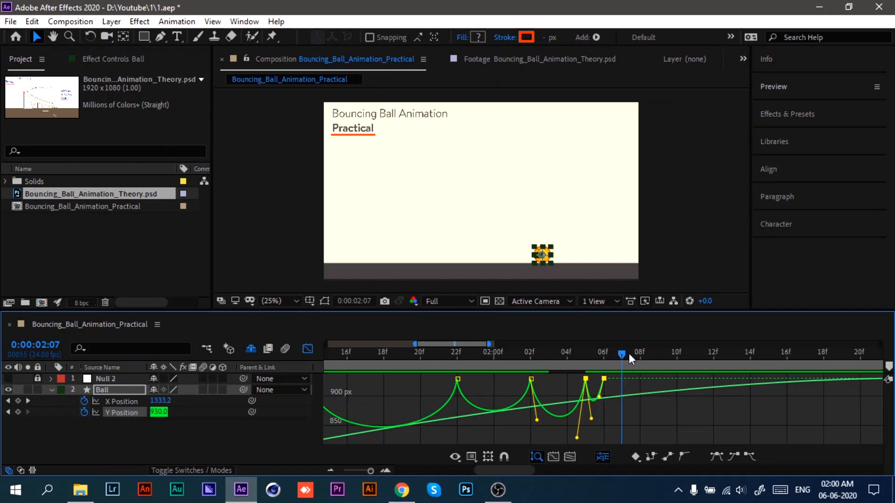
- Move the last Y Position keyframe to 0:00:02:08 and reshape the adjoining bounces with the 0:00:02:05 keyframe's handles
{"action": "left_click_drag", "start_coordinate": [630, 359], "coordinate": [632, 360]}
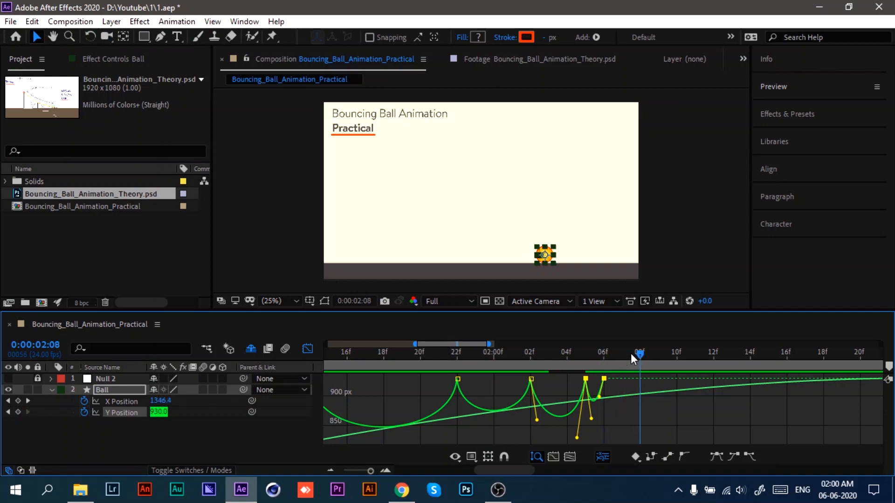
{"action": "left_click", "coordinate": [604, 379]}
{"action": "left_click_drag", "start_coordinate": [605, 383], "coordinate": [645, 387]}
{"action": "left_click_drag", "start_coordinate": [578, 438], "coordinate": [580, 413]}
{"action": "left_click_drag", "start_coordinate": [580, 413], "coordinate": [581, 408]}
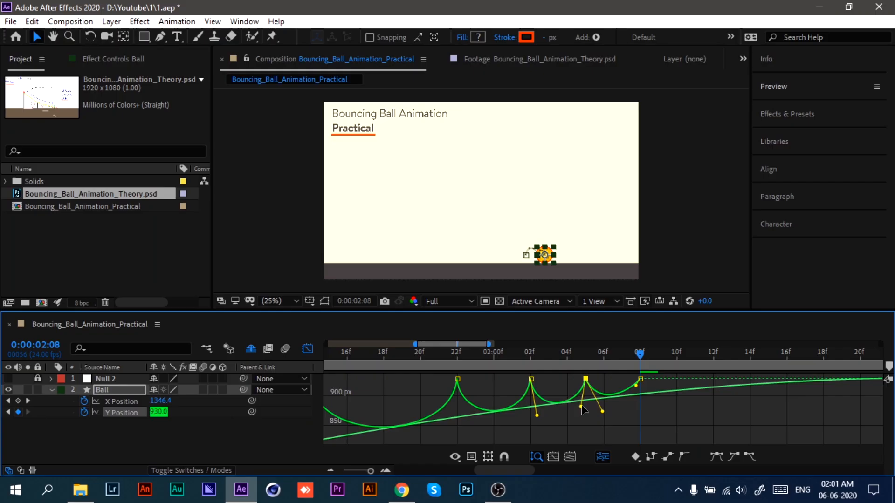
{"action": "left_click_drag", "start_coordinate": [582, 407], "coordinate": [584, 410]}
{"action": "left_click_drag", "start_coordinate": [602, 412], "coordinate": [593, 416]}
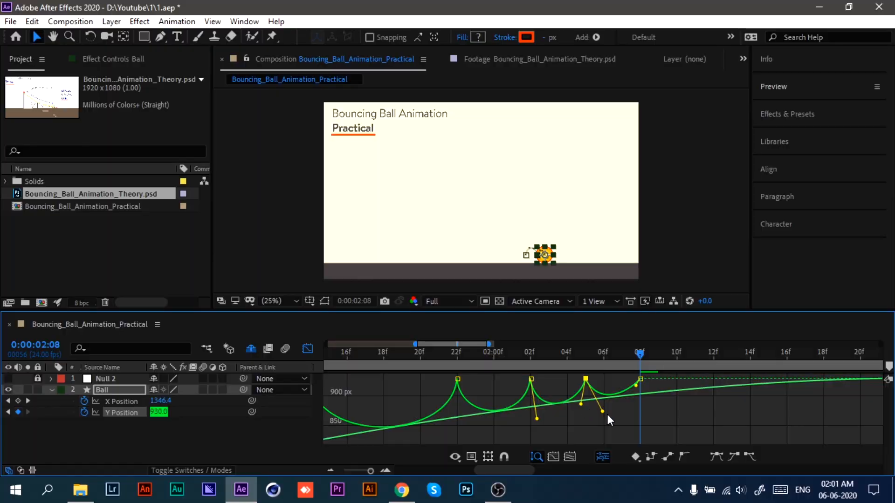
{"action": "left_click", "coordinate": [640, 379]}
- Move the middle X Position keyframe to 0:00:02:08 at a value of 1300
{"action": "left_click", "coordinate": [308, 349]}
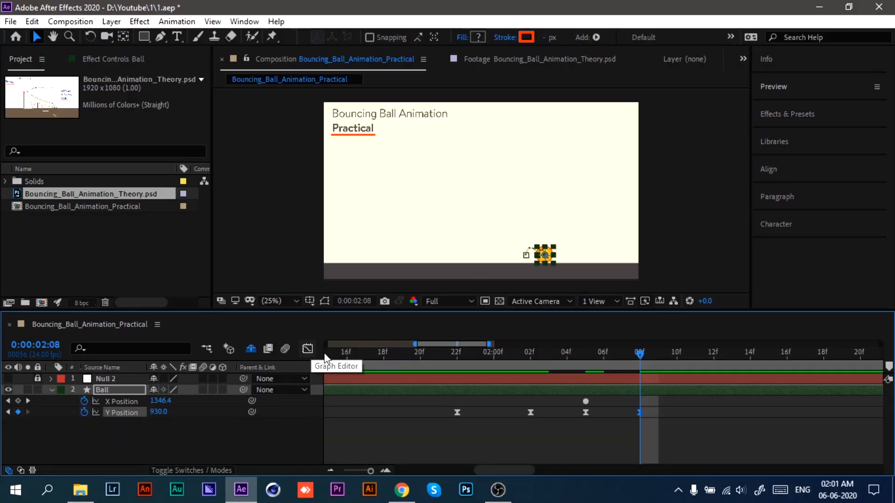
{"action": "left_click", "coordinate": [116, 402]}
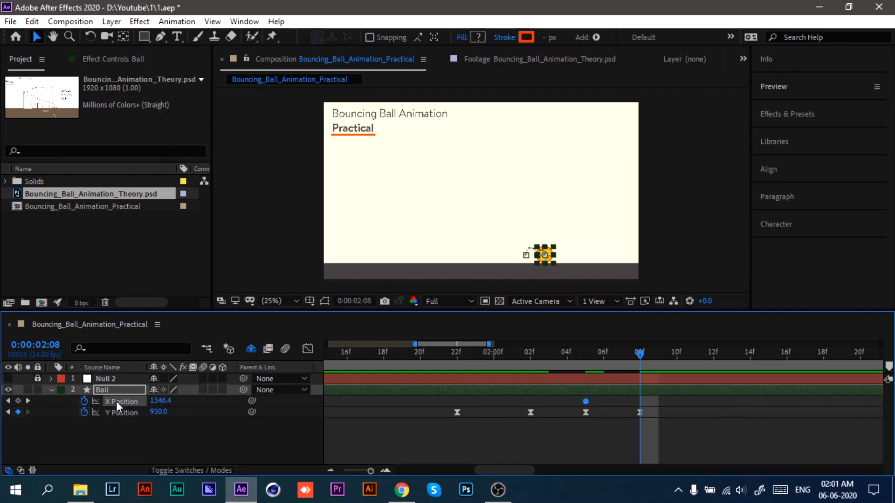
{"action": "left_click", "coordinate": [307, 349]}
{"action": "left_click", "coordinate": [585, 395]}
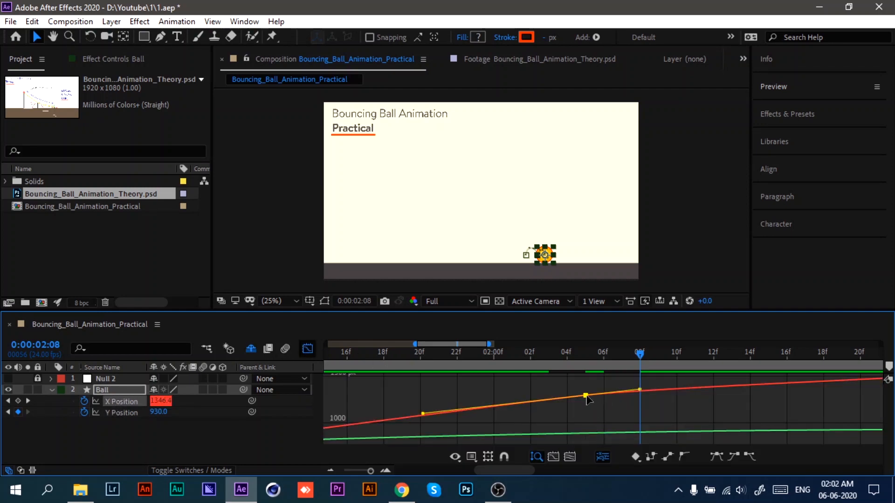
{"action": "left_click_drag", "start_coordinate": [585, 396], "coordinate": [641, 387]}
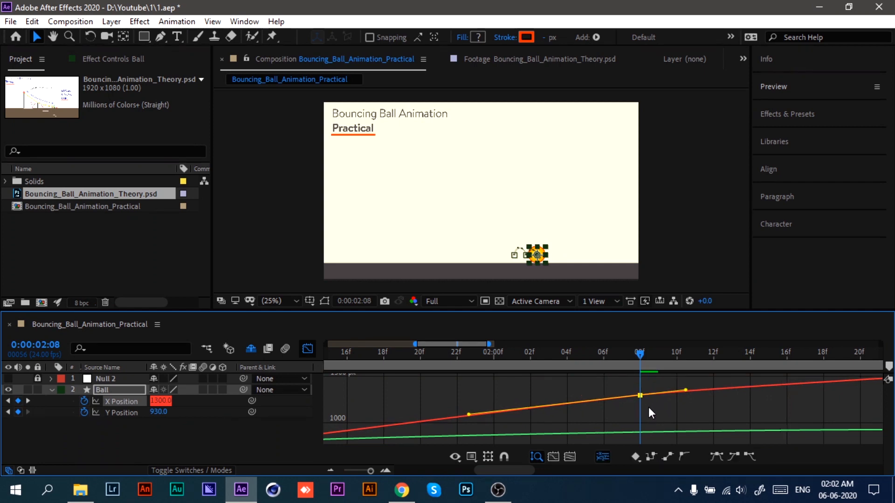
- Play back the whole animation to check the retimed bounces and horizontal travel
{"action": "key", "text": "minus"}
{"action": "key", "text": "minus"}
{"action": "key", "text": "minus"}
{"action": "key", "text": "minus"}
{"action": "key", "text": "minus"}
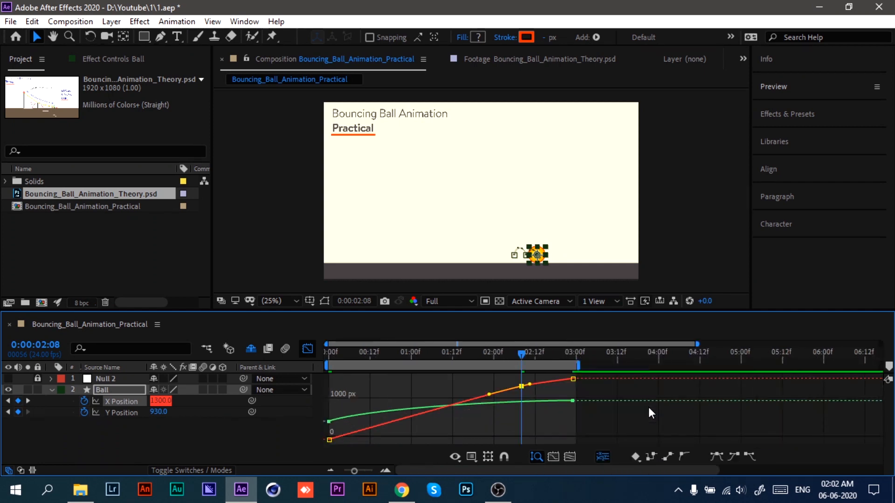
{"action": "key", "text": "space"}
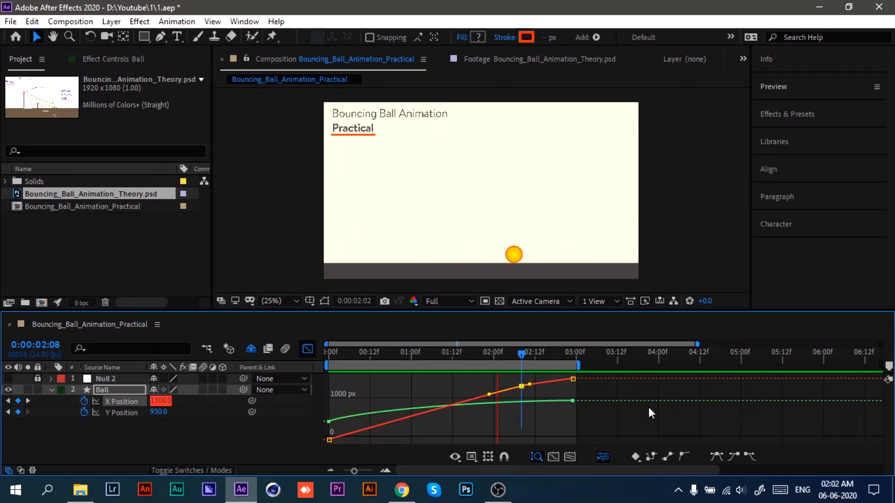
{"action": "key", "text": "h"}
{"action": "key", "text": "space"}
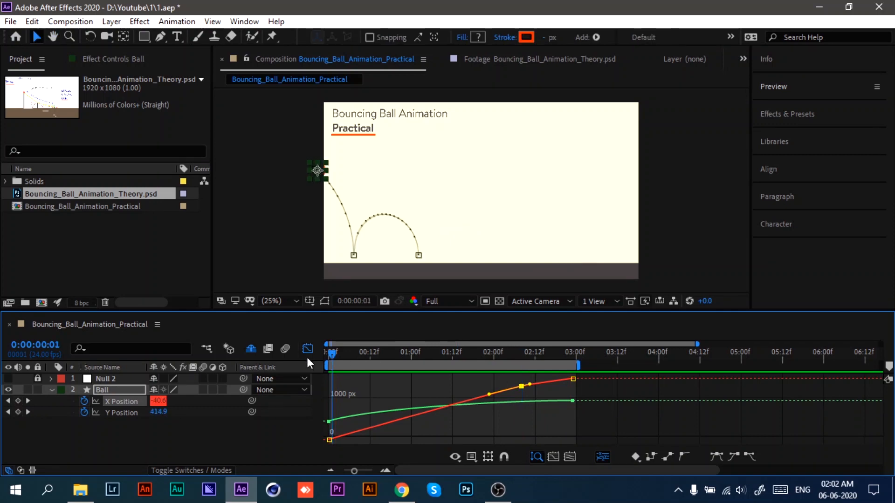
- Move the last keyframe in the Ball's Y Position graph to 0:00:02:06 to shorten the final bounce
{"action": "left_click", "coordinate": [313, 350]}
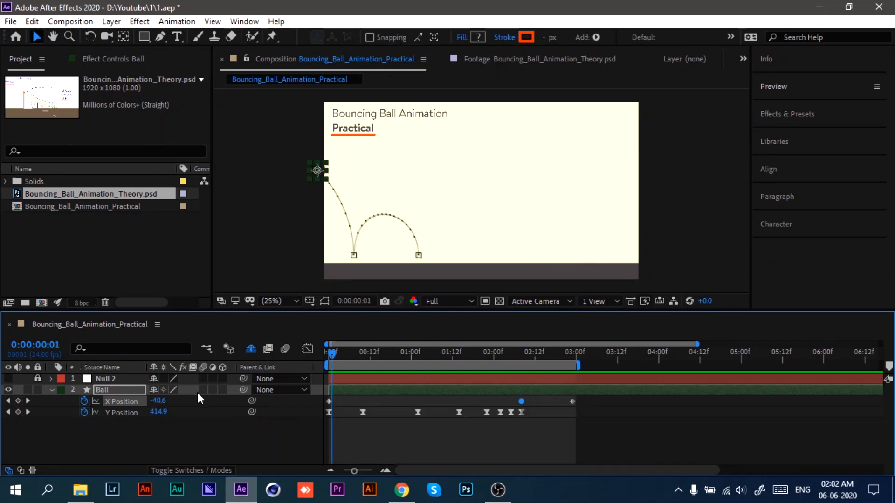
{"action": "left_click", "coordinate": [122, 411]}
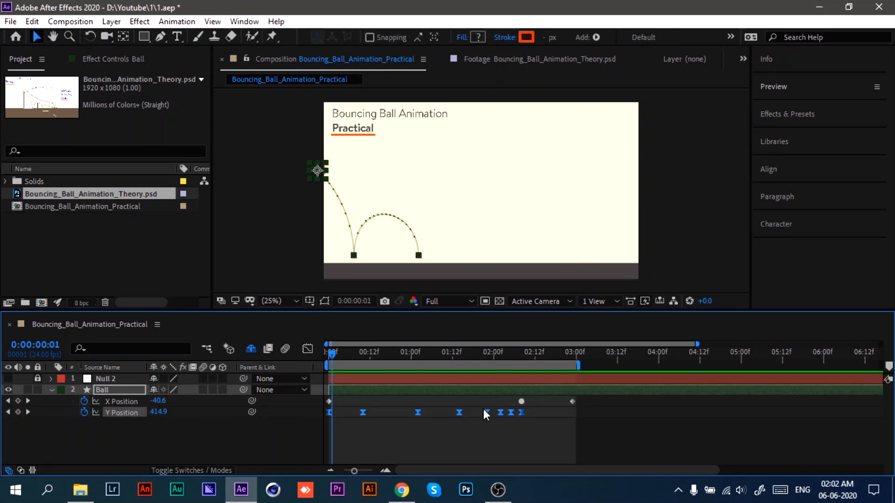
{"action": "left_click", "coordinate": [308, 349]}
{"action": "left_click", "coordinate": [506, 354]}
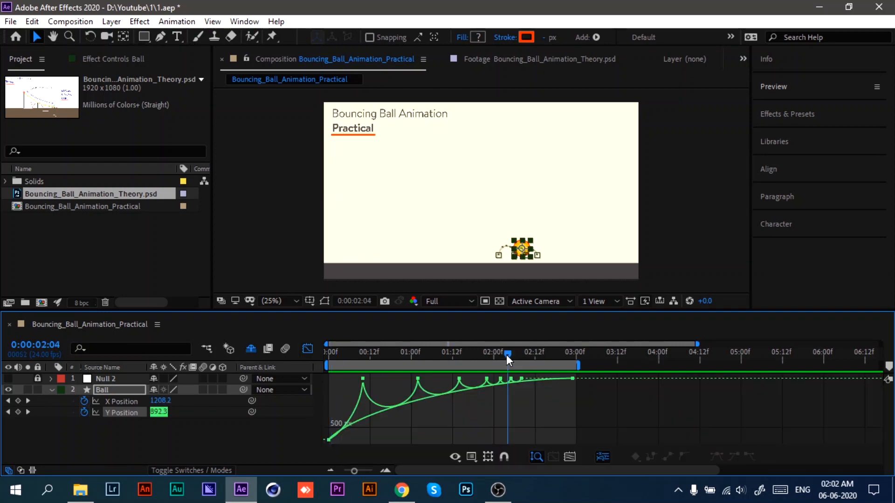
{"action": "key", "text": "="}
{"action": "key", "text": "="}
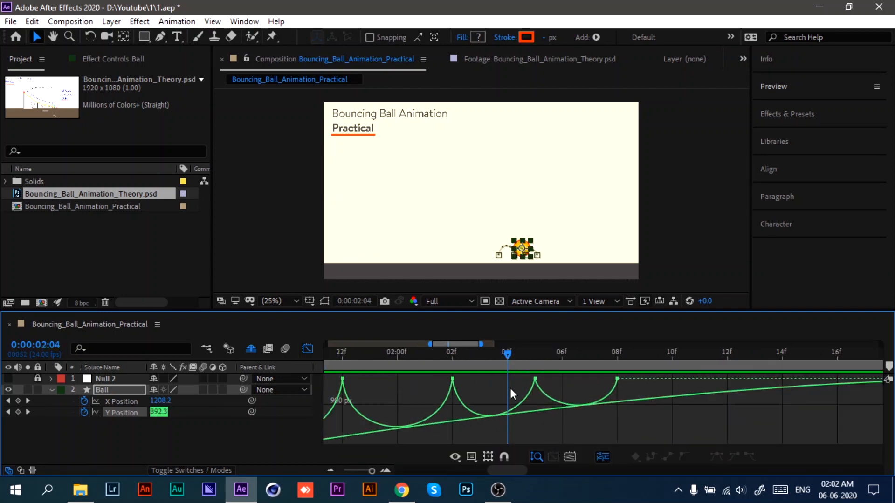
{"action": "left_click_drag", "start_coordinate": [450, 356], "coordinate": [580, 360]}
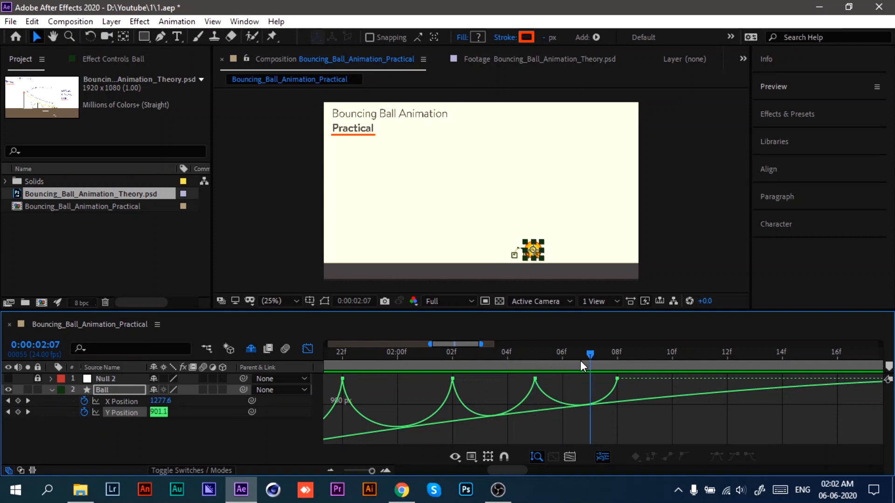
{"action": "left_click_drag", "start_coordinate": [624, 387], "coordinate": [531, 373]}
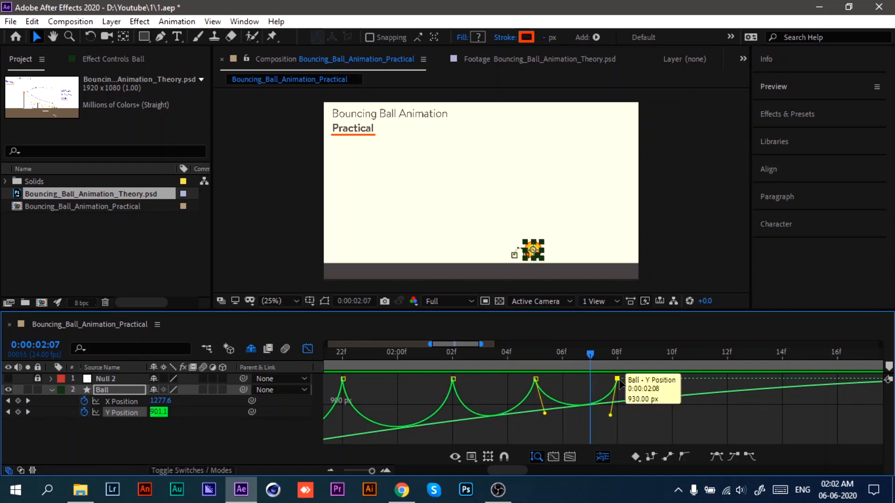
{"action": "left_click", "coordinate": [559, 353]}
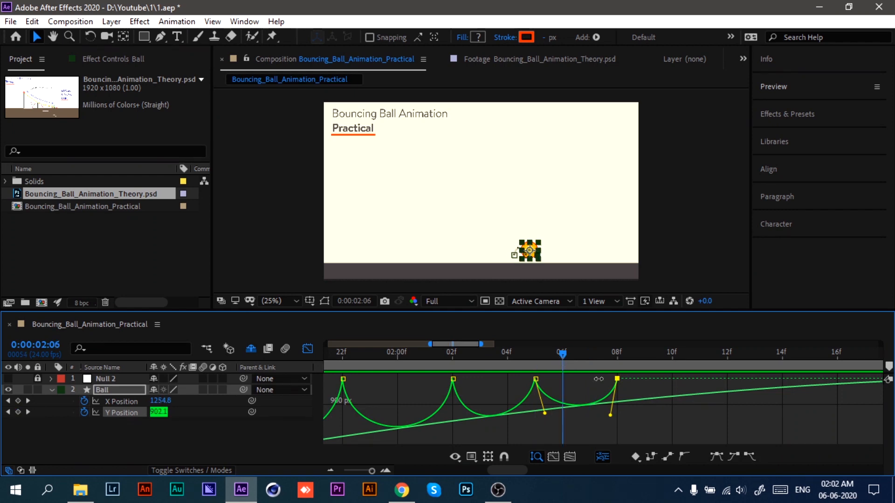
{"action": "left_click_drag", "start_coordinate": [617, 380], "coordinate": [561, 414]}
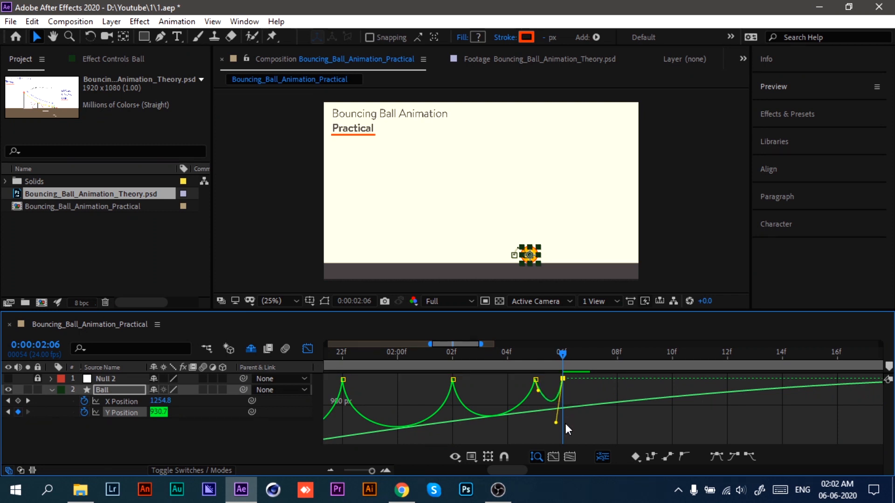
- Reshape the shortened final bounce with the outgoing handle of the 0:00:02:05 Y Position keyframe, and preview the animation
{"action": "left_click", "coordinate": [535, 379]}
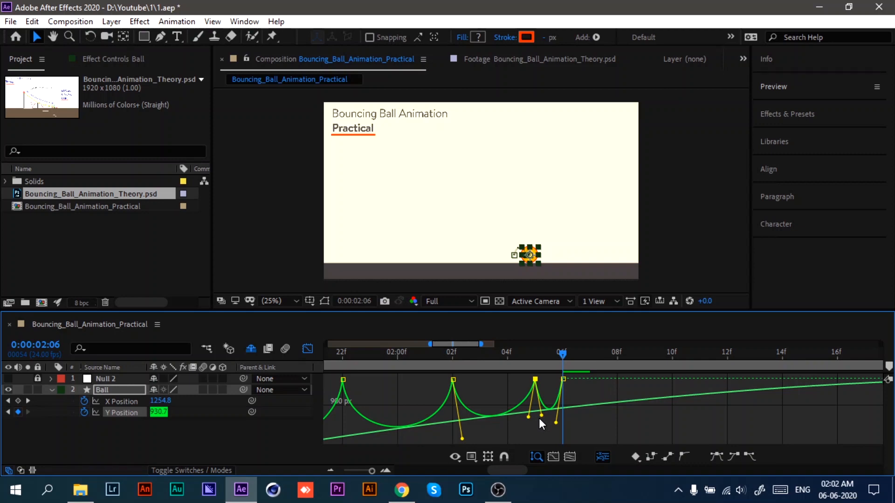
{"action": "key", "text": "space"}
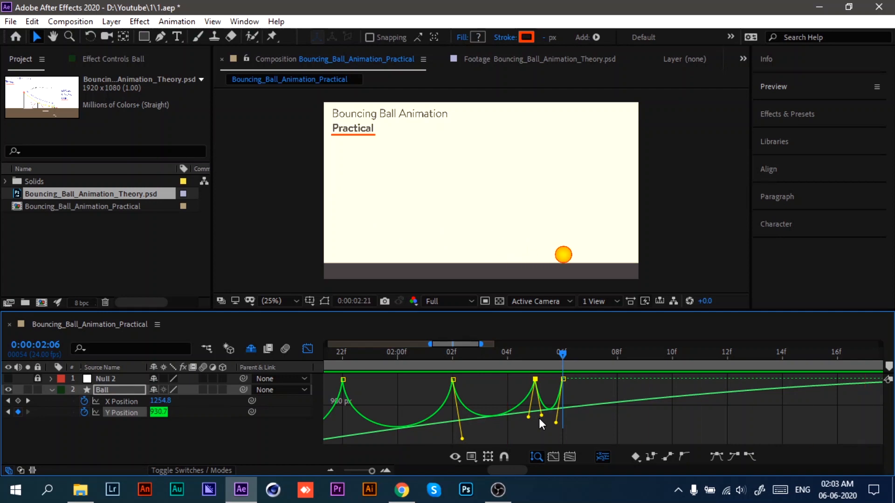
{"action": "key", "text": "space"}
- Apply Easy Ease to the Ball's final X Position keyframe at 0:00:02:23
{"action": "scroll", "coordinate": [630, 413], "scroll_direction": "down", "scroll_amount": 5}
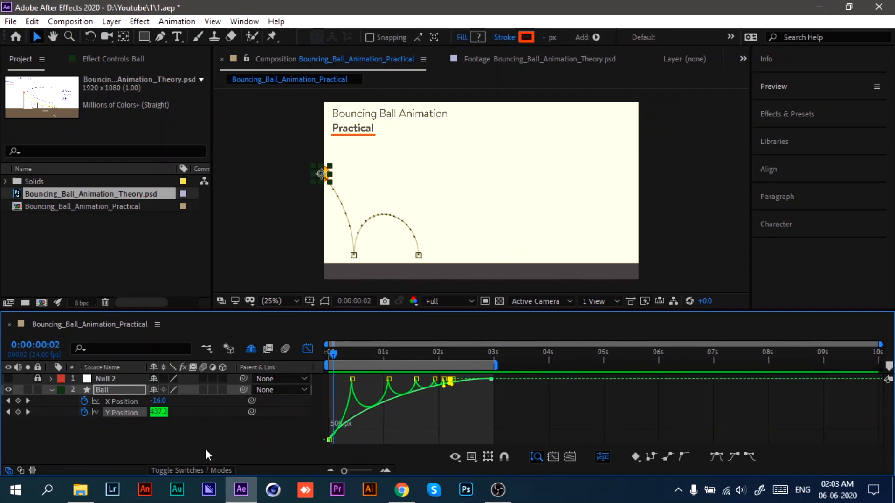
{"action": "left_click", "coordinate": [115, 400]}
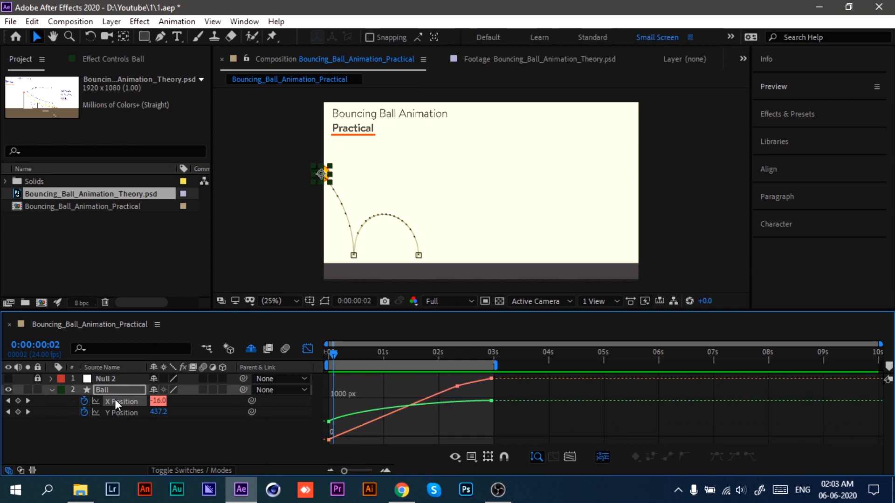
{"action": "left_click", "coordinate": [482, 382]}
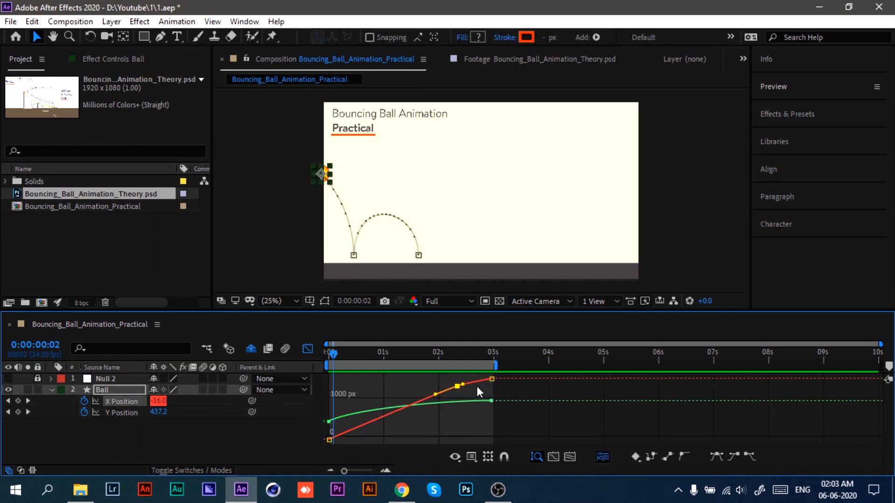
{"action": "left_click", "coordinate": [491, 379]}
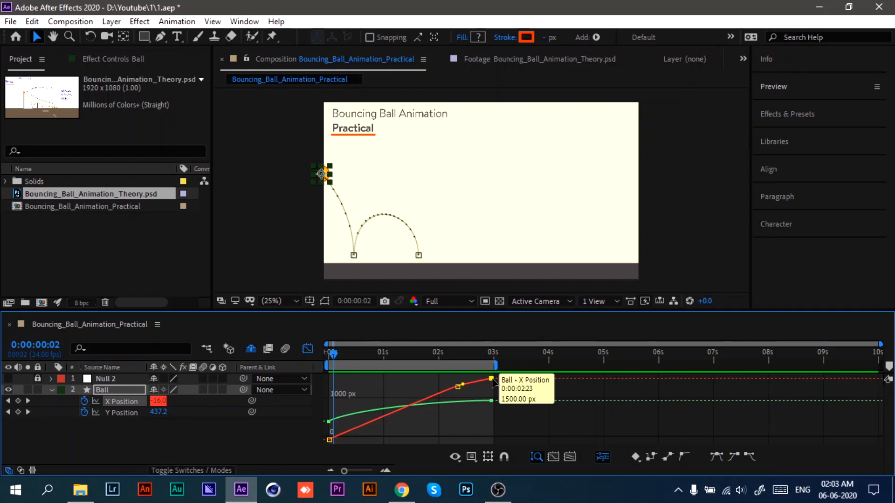
{"action": "key", "text": "F9"}
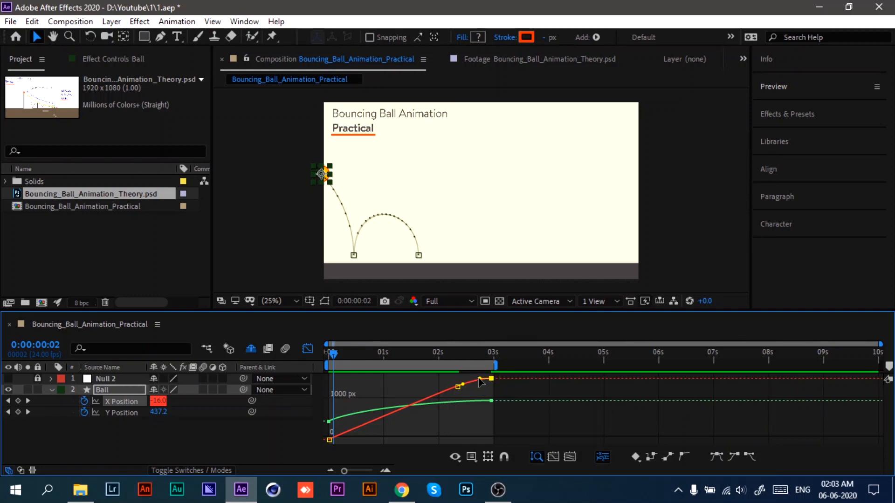
- Lengthen the final X Position keyframe's incoming handle and adjust the 0:00:02:08 keyframe's outgoing handle to smooth the slowdown
{"action": "key", "text": "equal"}
{"action": "key", "text": "equal"}
{"action": "key", "text": "minus"}
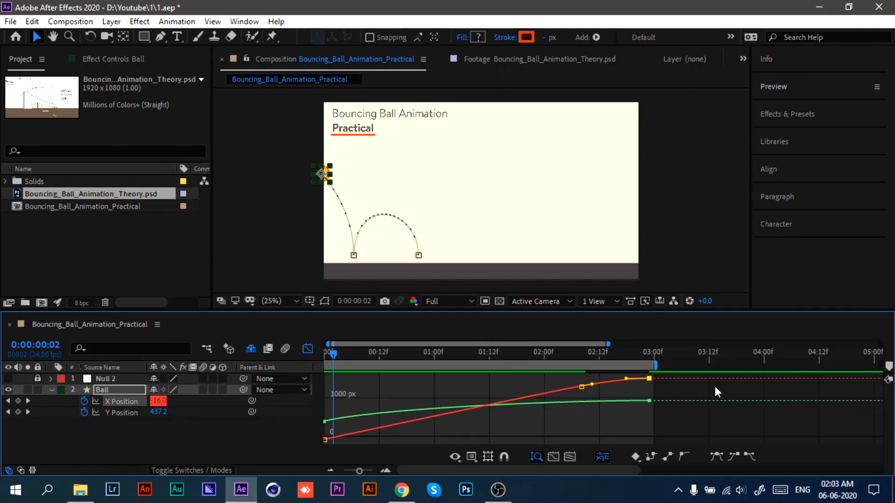
{"action": "left_click_drag", "start_coordinate": [625, 380], "coordinate": [616, 379]}
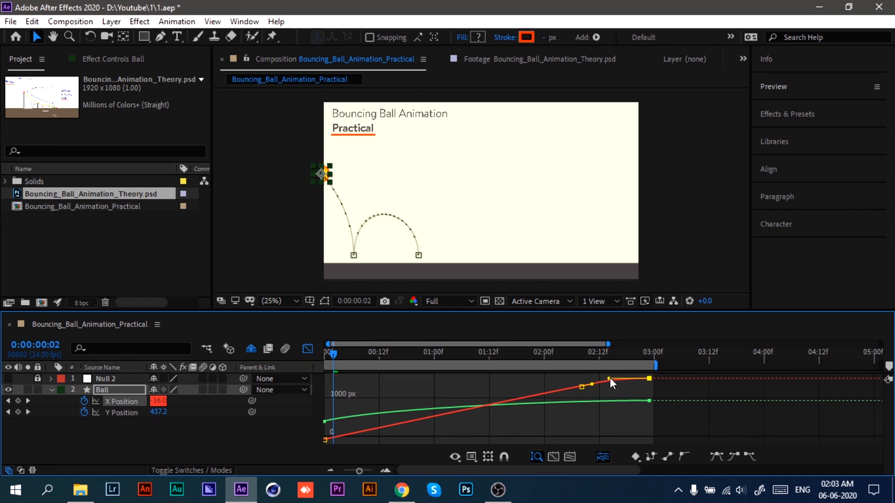
{"action": "left_click", "coordinate": [582, 386]}
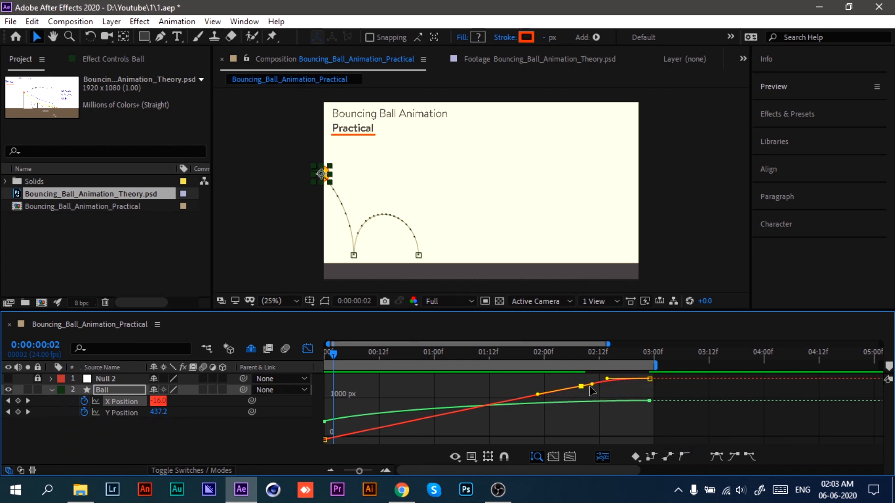
{"action": "left_click_drag", "start_coordinate": [593, 385], "coordinate": [594, 384]}
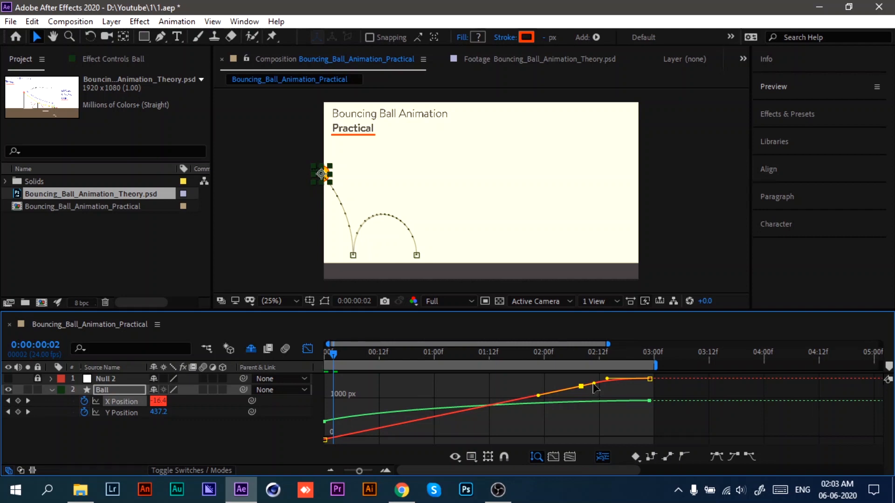
- Preview the bouncing animation, and reveal the Ball layer's Rotation property
{"action": "key", "text": "space"}
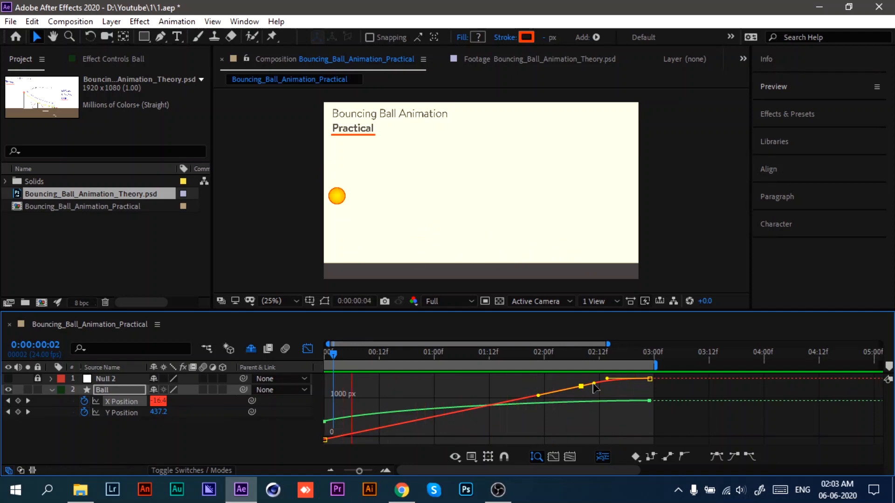
{"action": "key", "text": "space"}
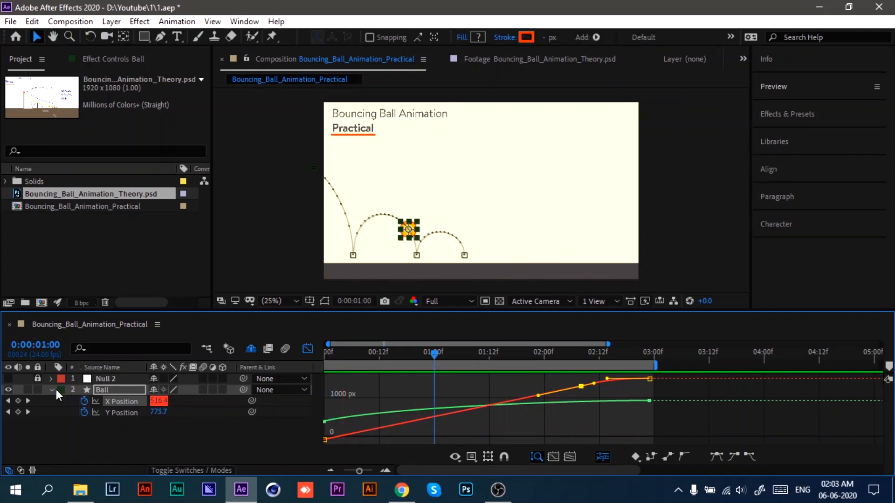
{"action": "left_click", "coordinate": [53, 390]}
{"action": "left_click", "coordinate": [53, 389]}
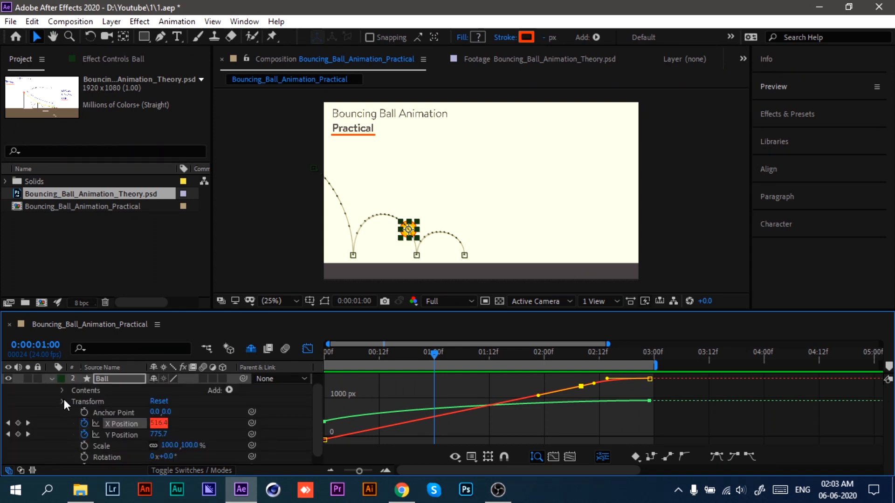
{"action": "left_click", "coordinate": [63, 400]}
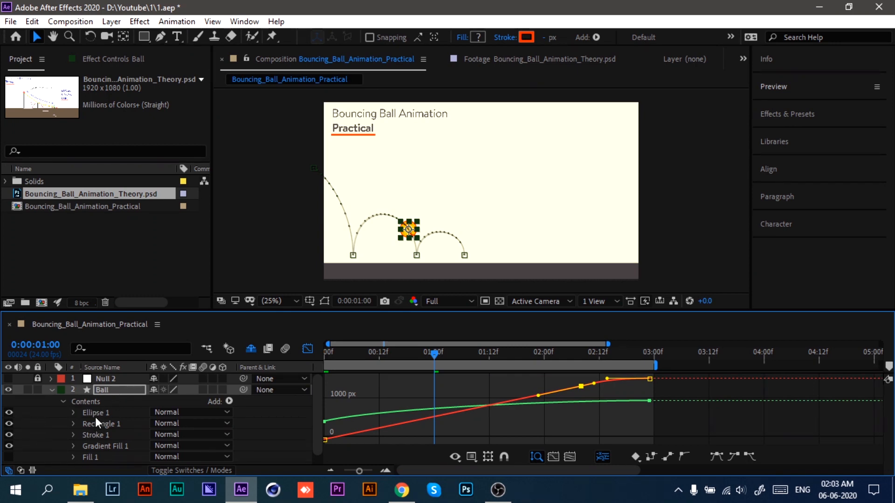
{"action": "key", "text": "p"}
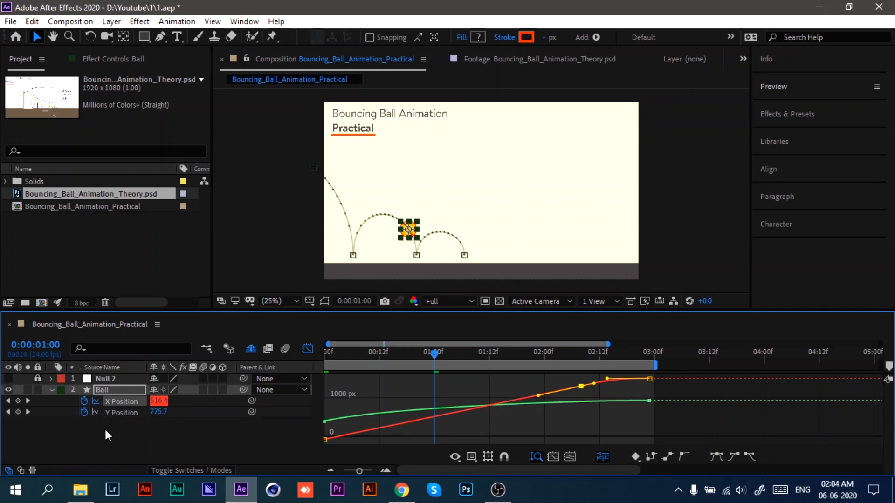
{"action": "key", "text": "r"}
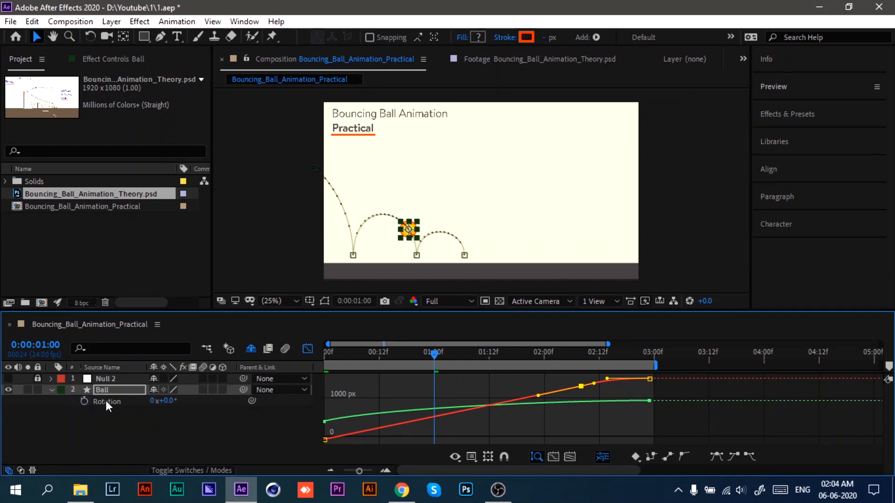
- Set the Ball's Rotation to 1° at 0:00:02:08 and add a Rotation keyframe there
{"action": "left_click_drag", "start_coordinate": [435, 353], "coordinate": [569, 353]}
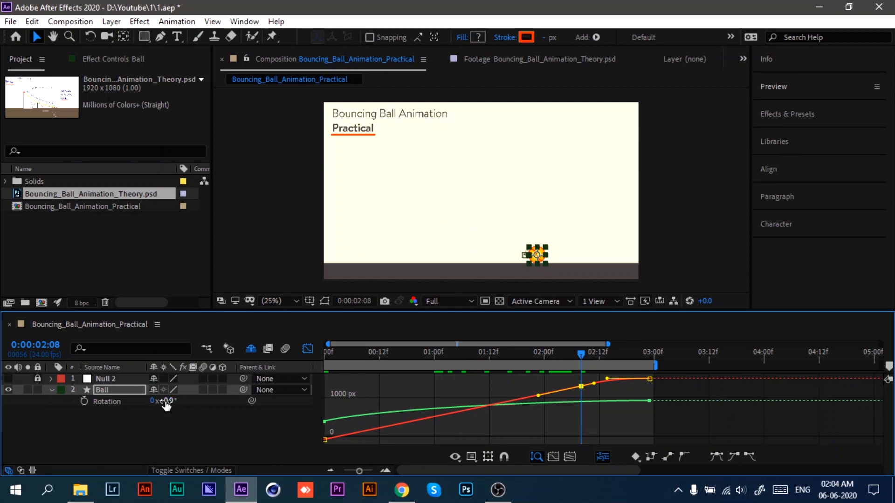
{"action": "mouse_move", "coordinate": [166, 401]}
{"action": "left_mouse_down"}
{"action": "mouse_move", "coordinate": [175, 400]}
{"action": "mouse_move", "coordinate": [167, 400]}
{"action": "left_mouse_up"}
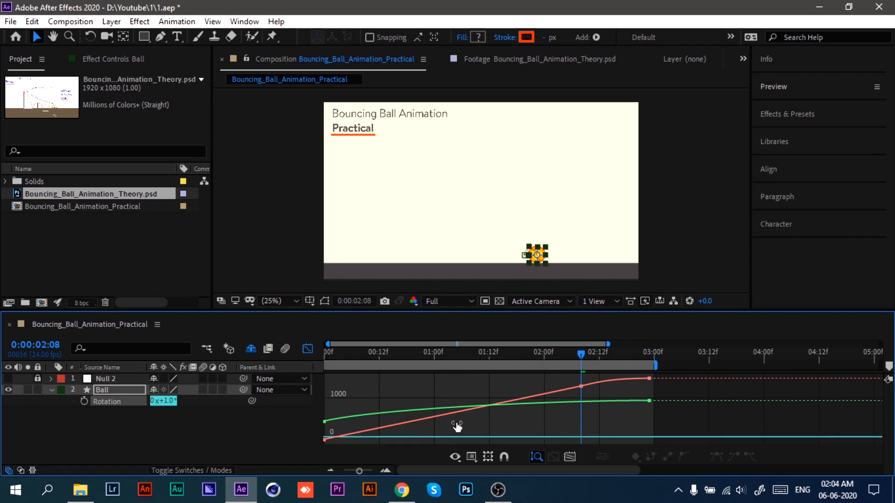
{"action": "mouse_move", "coordinate": [583, 441]}
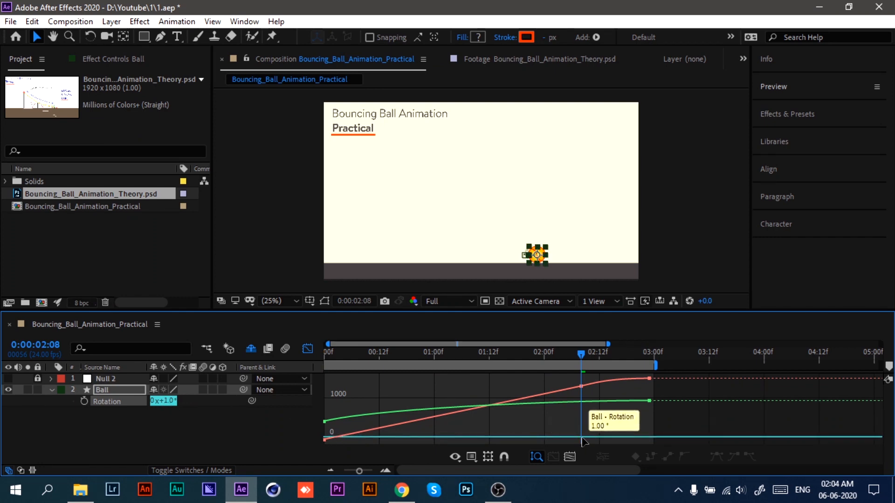
{"action": "left_click", "coordinate": [581, 438], "text": "ctrl"}
- Add a starting Rotation keyframe of -83° at 0:00:00:00 and raise the 0:00:02:08 keyframe to about 1310° to follow the X Position curve
{"action": "left_click_drag", "start_coordinate": [345, 350], "coordinate": [312, 353]}
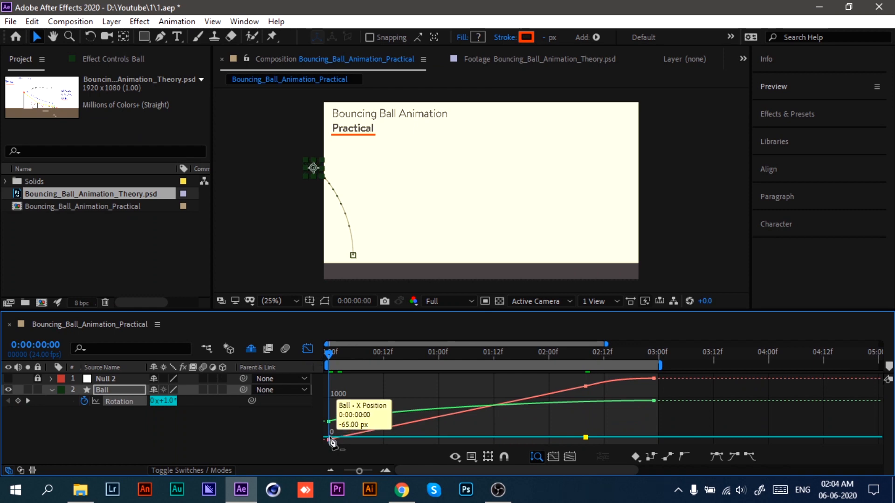
{"action": "left_click", "coordinate": [365, 438], "text": "ctrl"}
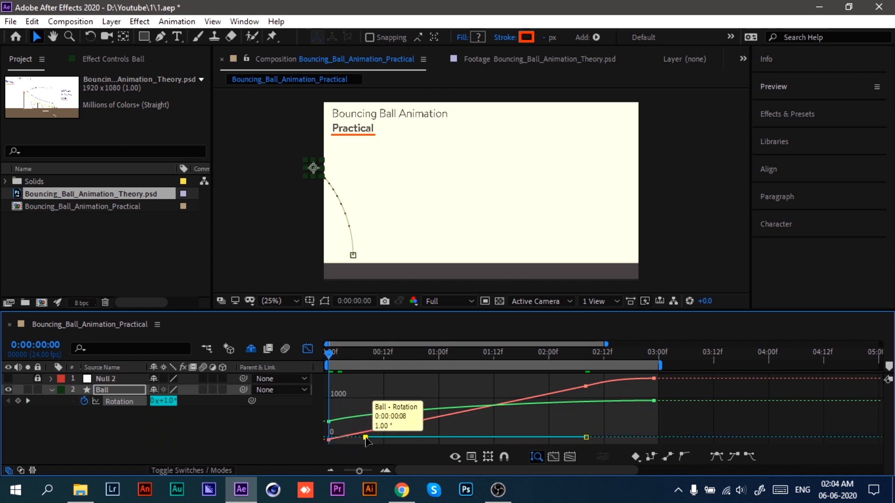
{"action": "left_click_drag", "start_coordinate": [365, 438], "coordinate": [336, 438]}
{"action": "left_click_drag", "start_coordinate": [327, 441], "coordinate": [330, 442]}
{"action": "left_click_drag", "start_coordinate": [586, 438], "coordinate": [586, 387]}
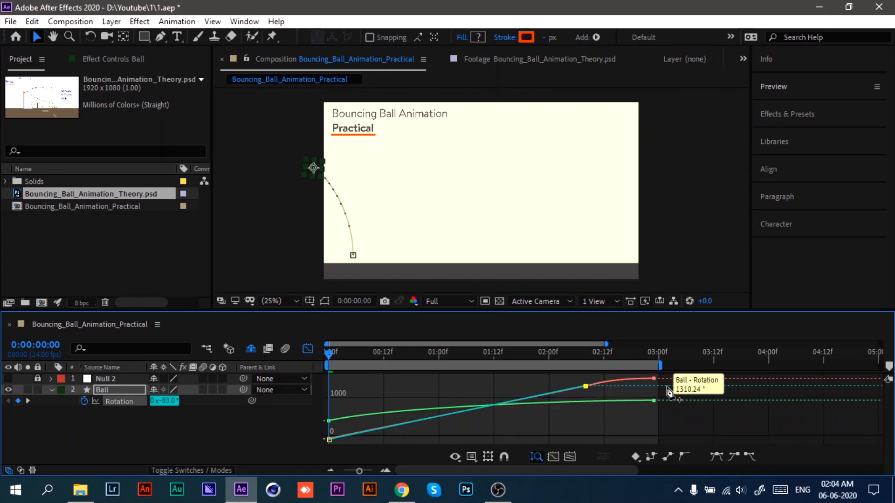
- Add a Rotation keyframe of about 1514° at 0:00:02:23 and ease the last two Rotation keyframes to match the X Position curve
{"action": "left_click", "coordinate": [668, 387], "text": "ctrl"}
{"action": "left_click_drag", "start_coordinate": [666, 387], "coordinate": [654, 381]}
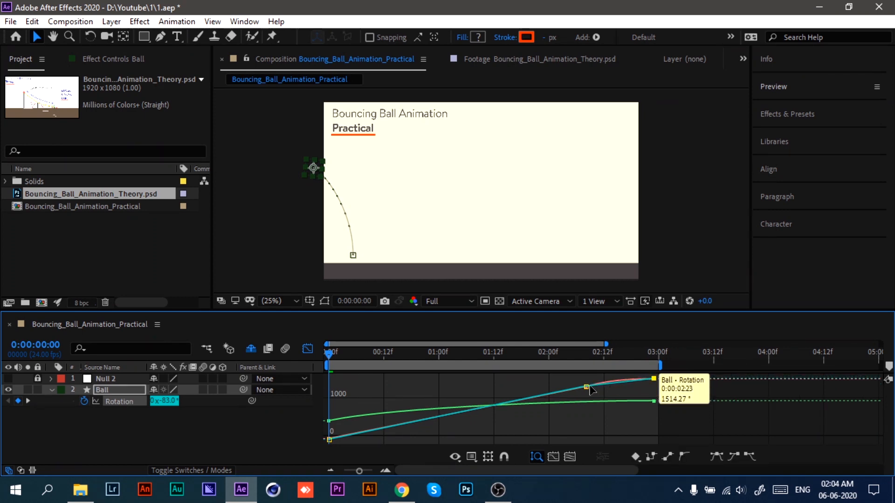
{"action": "left_click", "coordinate": [586, 387], "text": "shift"}
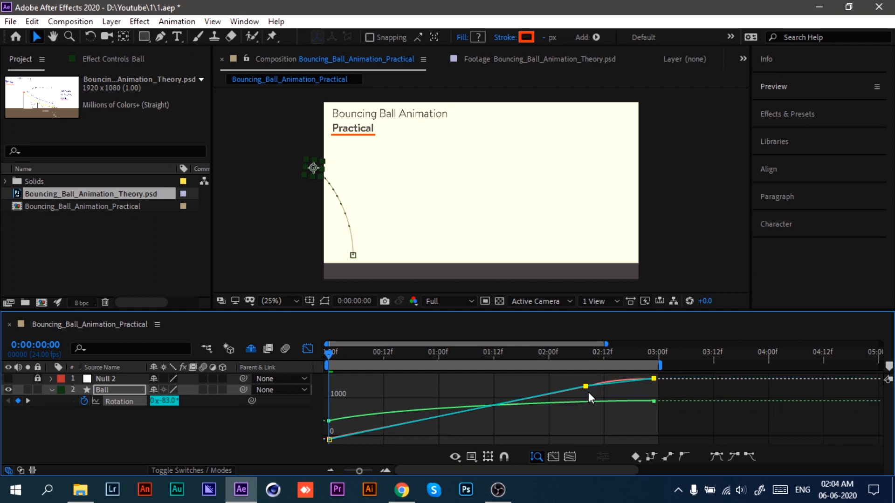
{"action": "key", "text": "F9"}
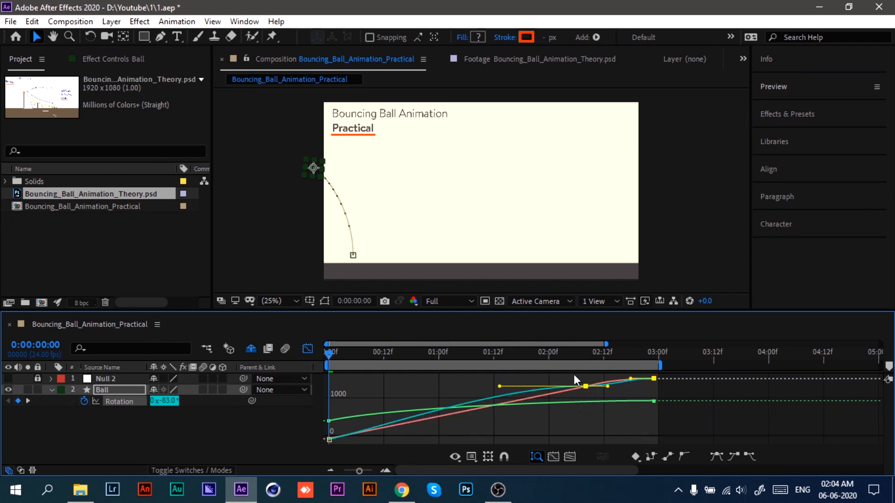
{"action": "left_click_drag", "start_coordinate": [574, 373], "coordinate": [590, 390]}
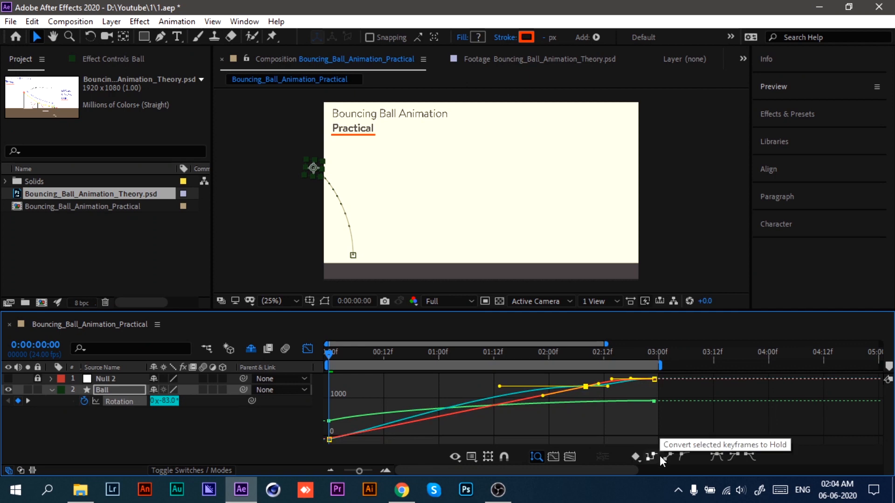
{"action": "left_click", "coordinate": [683, 456]}
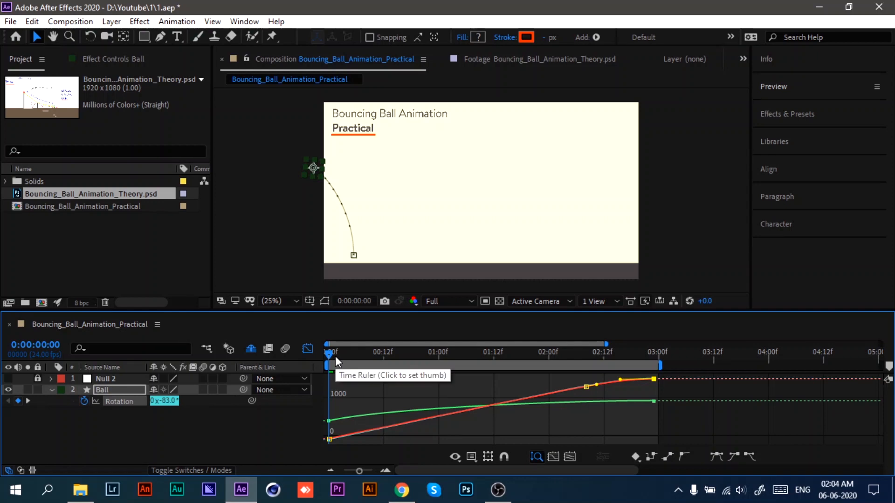
- Preview the rotating ball, and unlock Null 2 to show its Y Position curve in the graph editor
{"action": "key", "text": "space"}
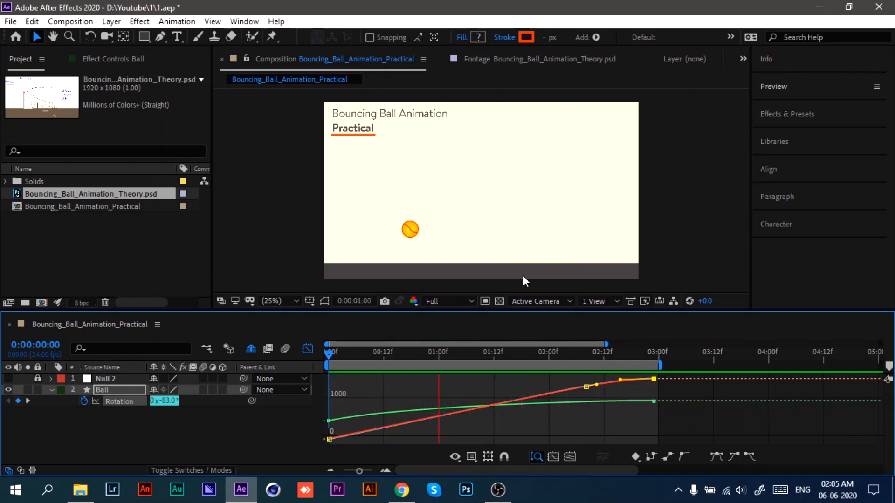
{"action": "key", "text": "space"}
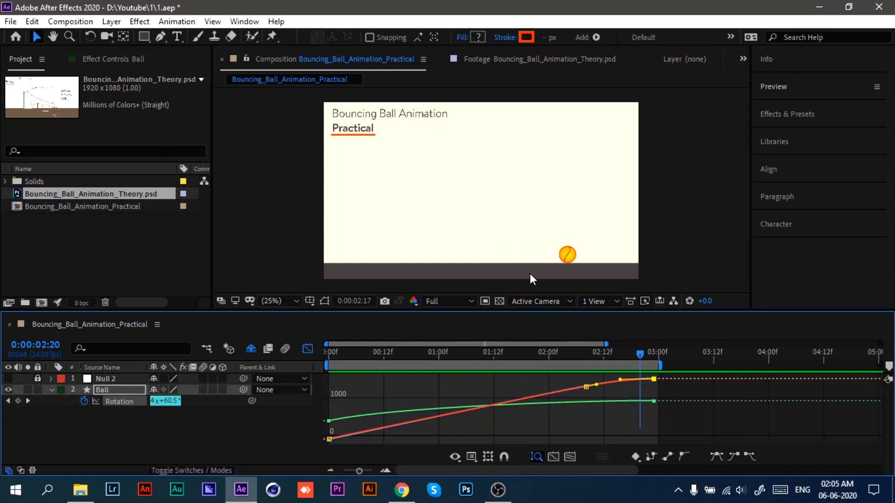
{"action": "left_click", "coordinate": [307, 349]}
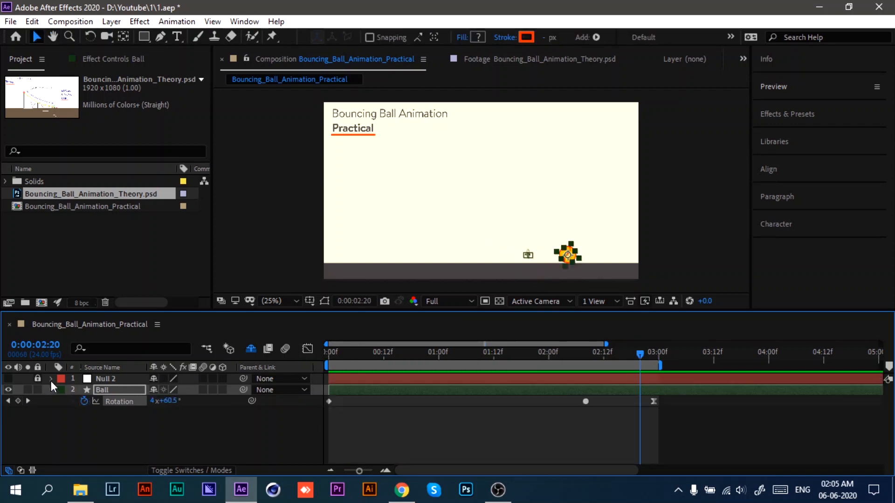
{"action": "left_click", "coordinate": [104, 380]}
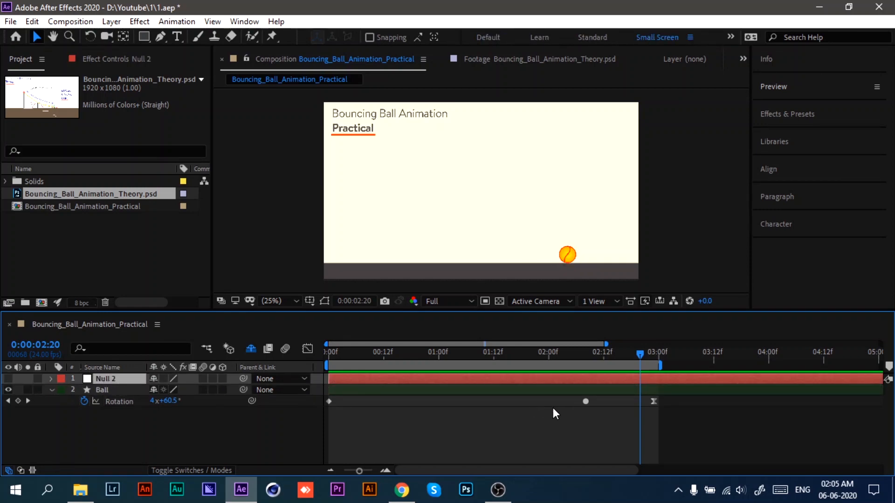
{"action": "key", "text": "u"}
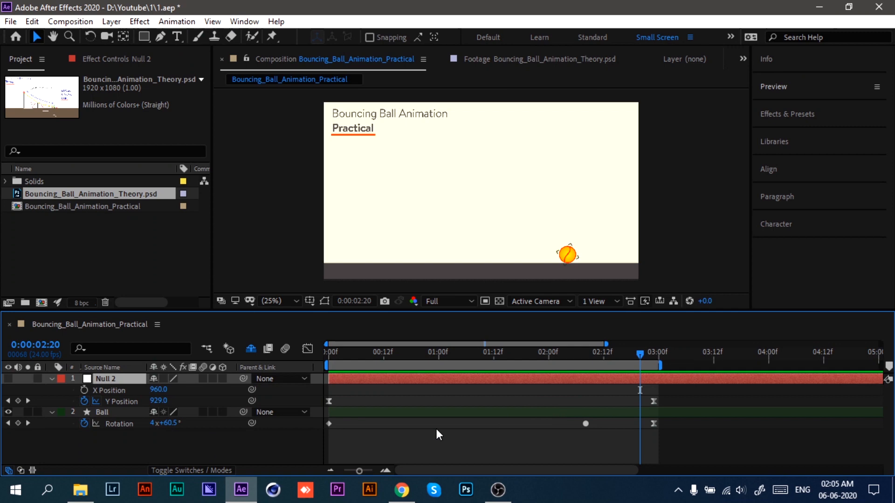
{"action": "left_click", "coordinate": [127, 404]}
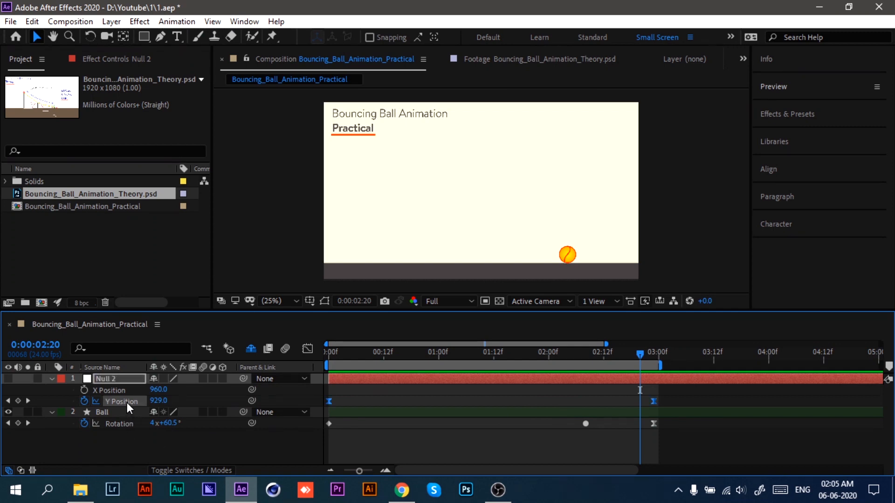
{"action": "left_click", "coordinate": [307, 349]}
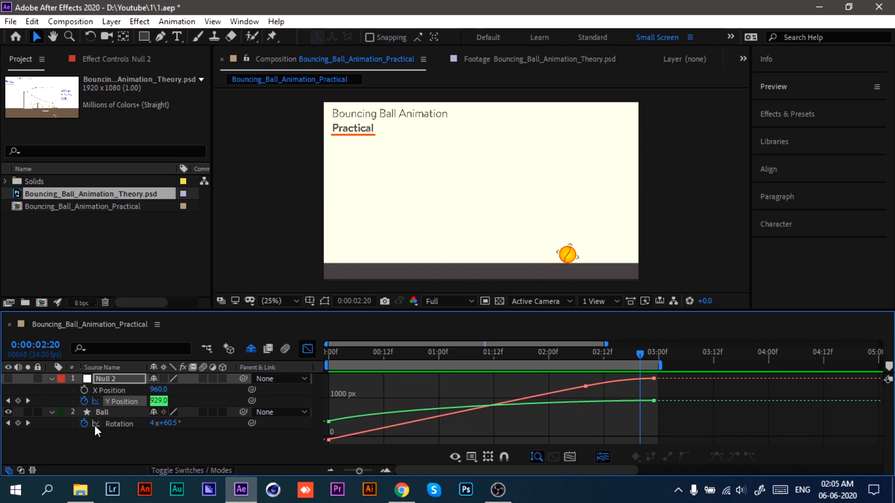
- Collapse the Ball layer's properties so that only Null 2's Y Position curve is displayed in the graph
{"action": "left_click", "coordinate": [109, 415]}
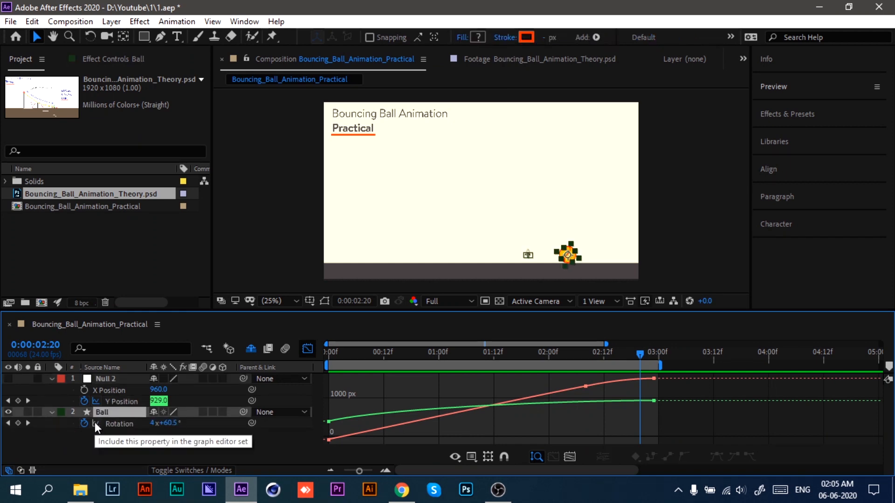
{"action": "key", "text": "u"}
{"action": "key", "text": "u"}
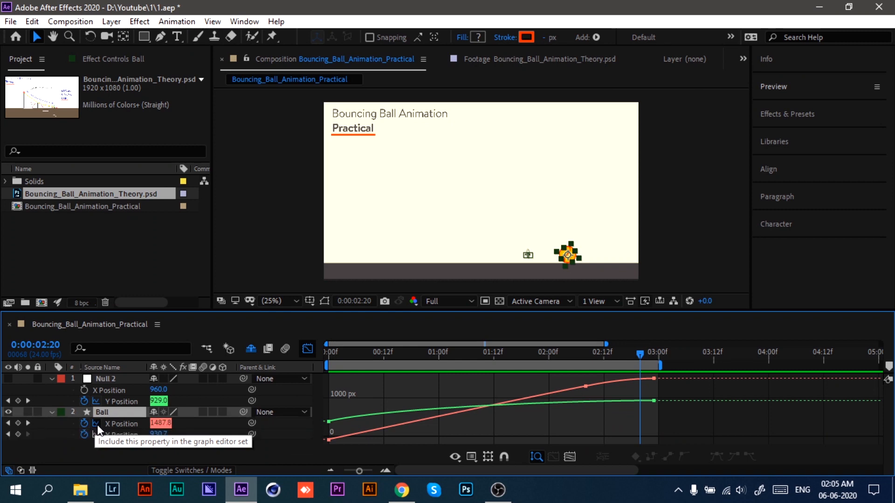
{"action": "key", "text": "u"}
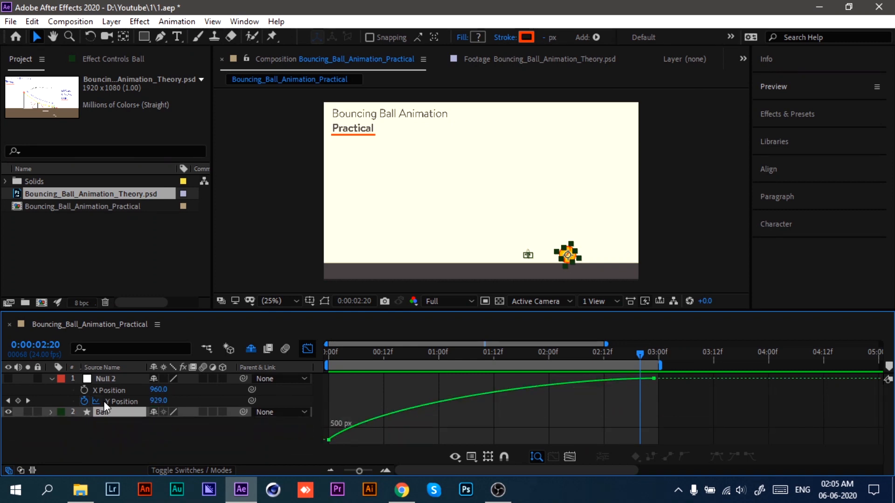
{"action": "left_click", "coordinate": [105, 402]}
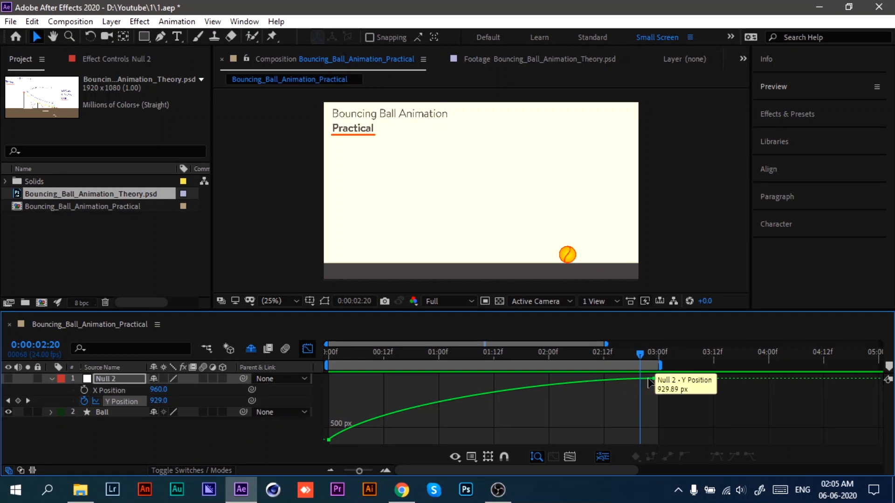
- Lengthen the last keyframe's incoming handle and adjust the first keyframe's outgoing handle on Null 2's Y Position curve, and lock Null 2
{"action": "left_click", "coordinate": [649, 382]}
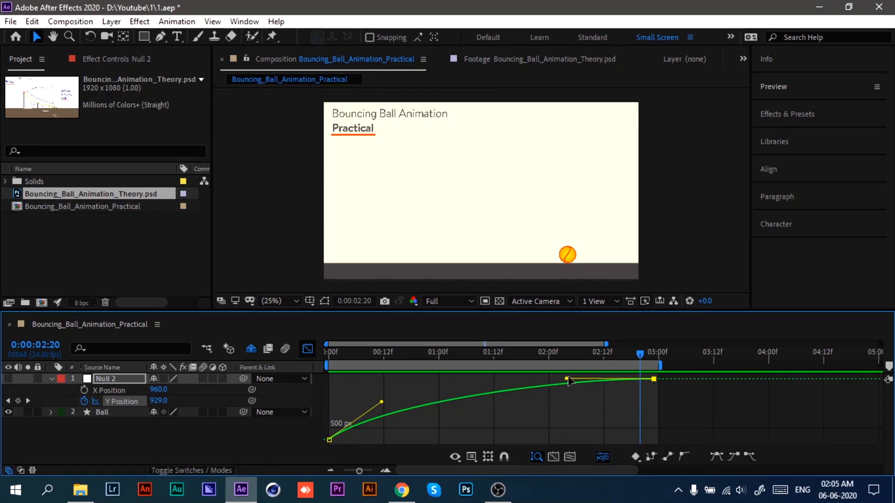
{"action": "left_click_drag", "start_coordinate": [563, 378], "coordinate": [546, 378]}
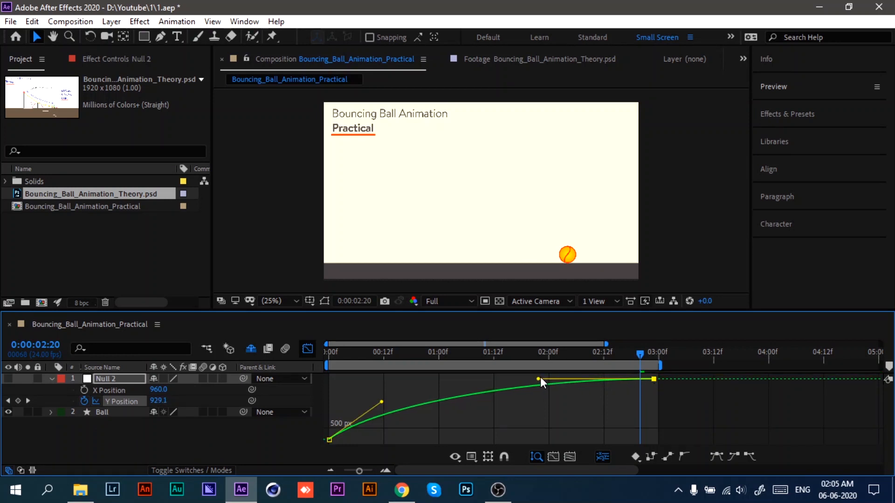
{"action": "left_click_drag", "start_coordinate": [382, 402], "coordinate": [390, 404]}
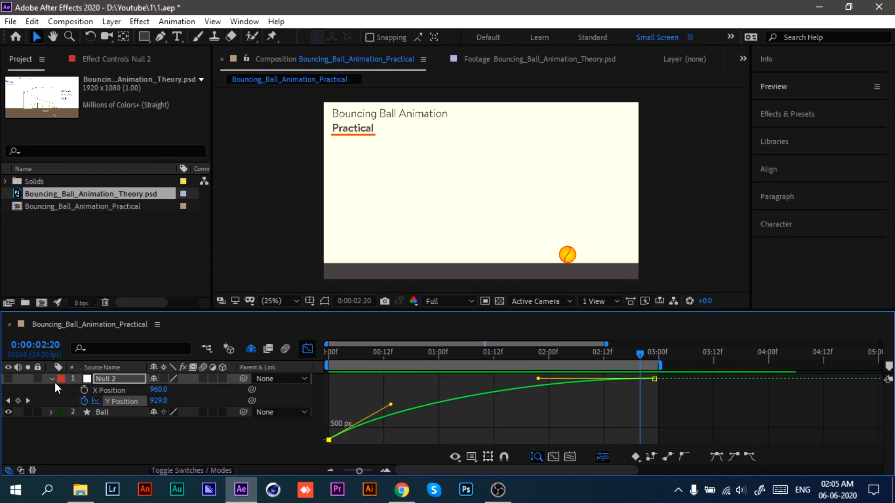
{"action": "left_click", "coordinate": [37, 378]}
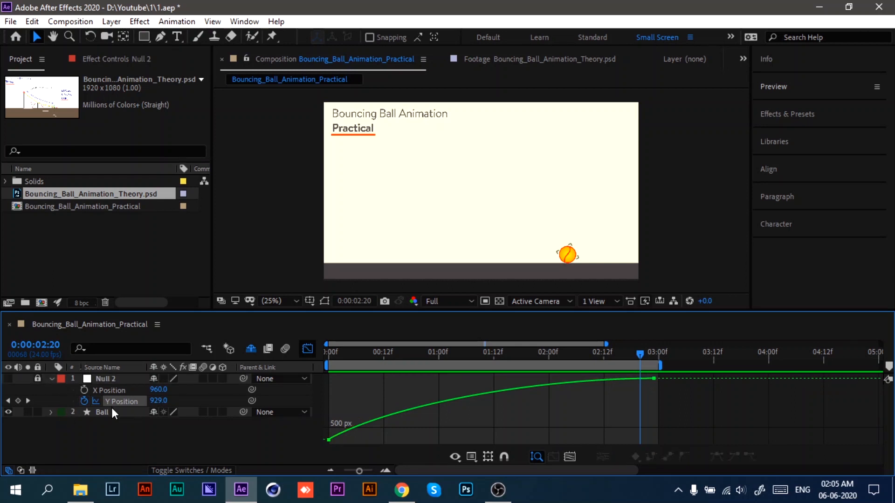
- Display the Ball's Y Position curve together with Null 2's to compare the bounce heights with the guide curve
{"action": "left_click", "coordinate": [113, 412]}
{"action": "key", "text": "p"}
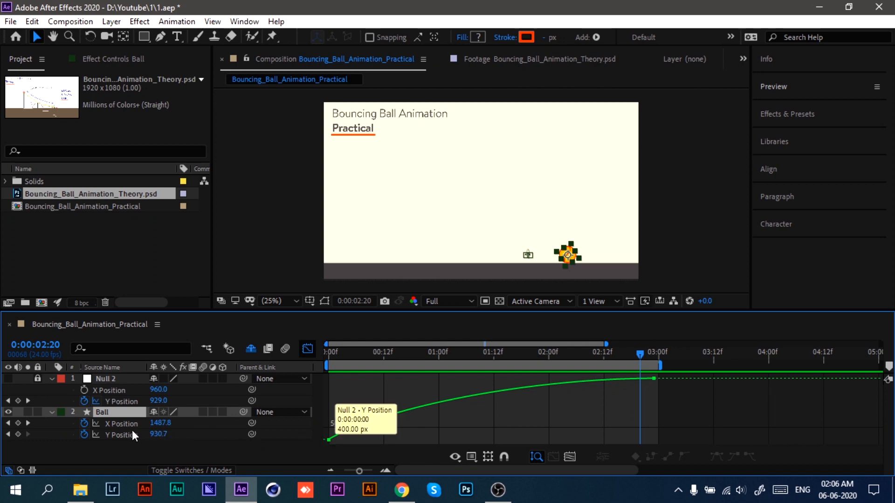
{"action": "left_click", "coordinate": [120, 435]}
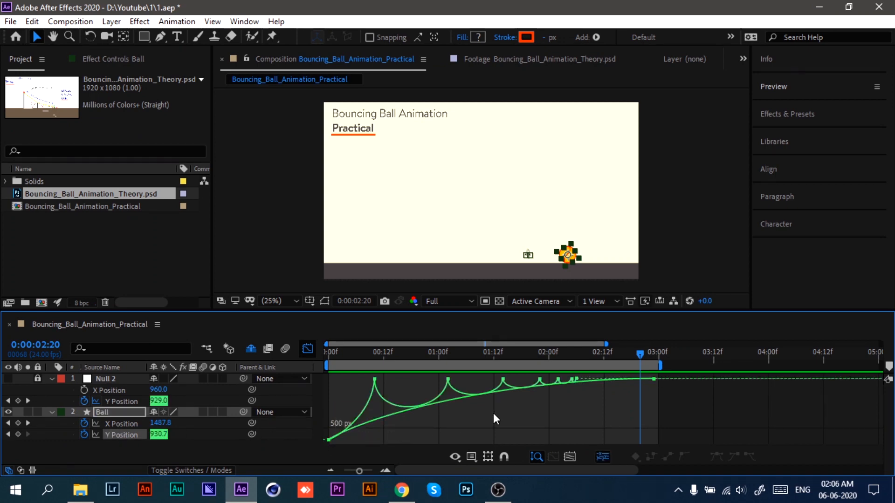
{"action": "left_click_drag", "start_coordinate": [567, 353], "coordinate": [576, 353]}
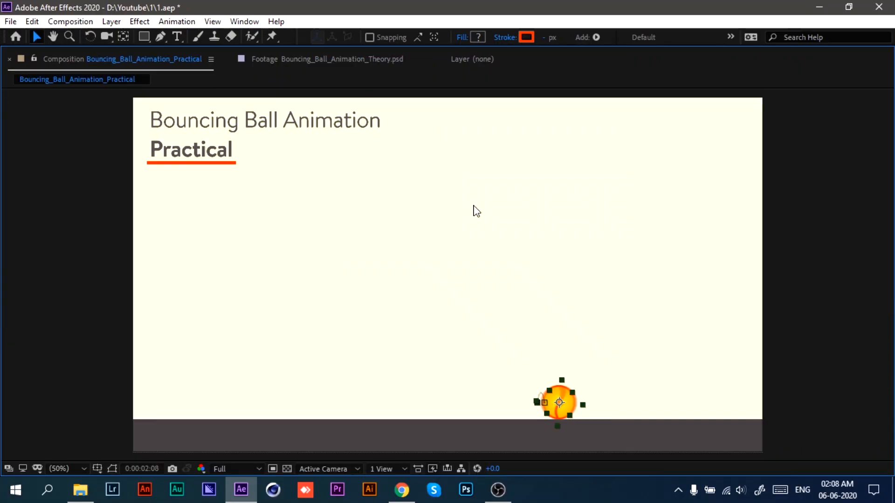
- Preview the bounce, and shift the Ball's last four Y Position keyframes later so that the first of them sits at 0:00:02:09
{"action": "key", "text": "space"}
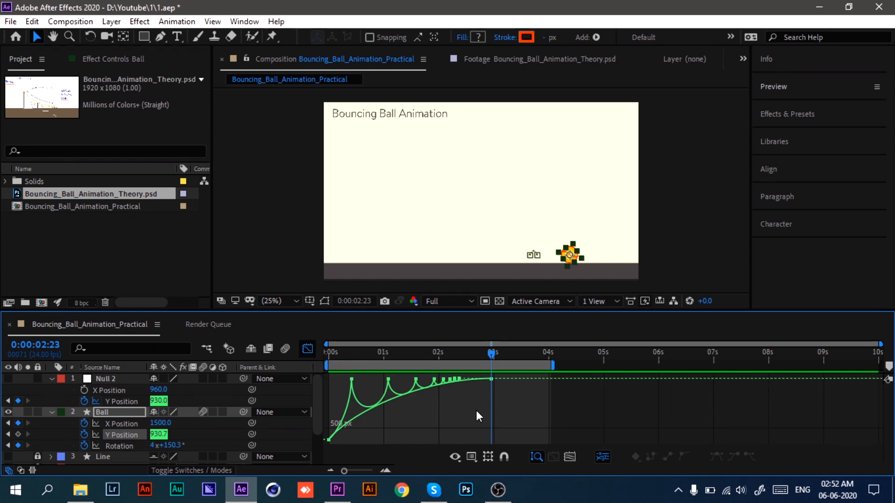
{"action": "key", "text": "equal"}
{"action": "key", "text": "equal"}
{"action": "key", "text": "space"}
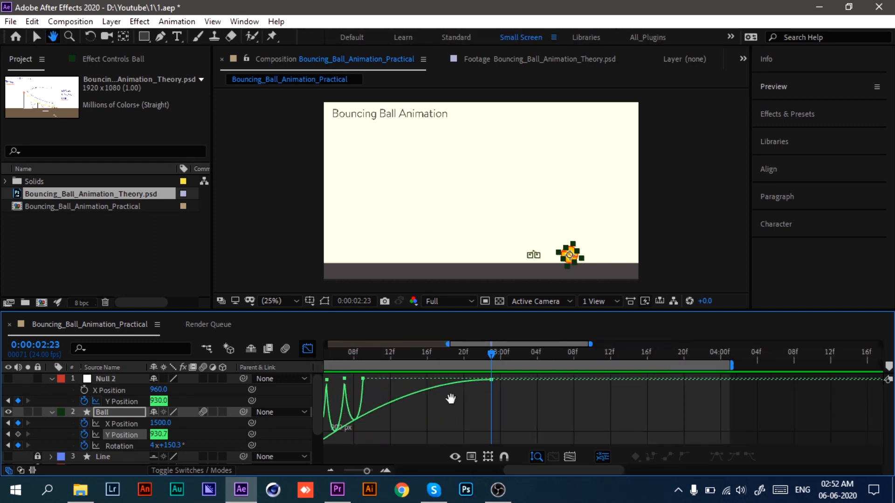
{"action": "left_click_drag", "start_coordinate": [451, 399], "coordinate": [570, 401]}
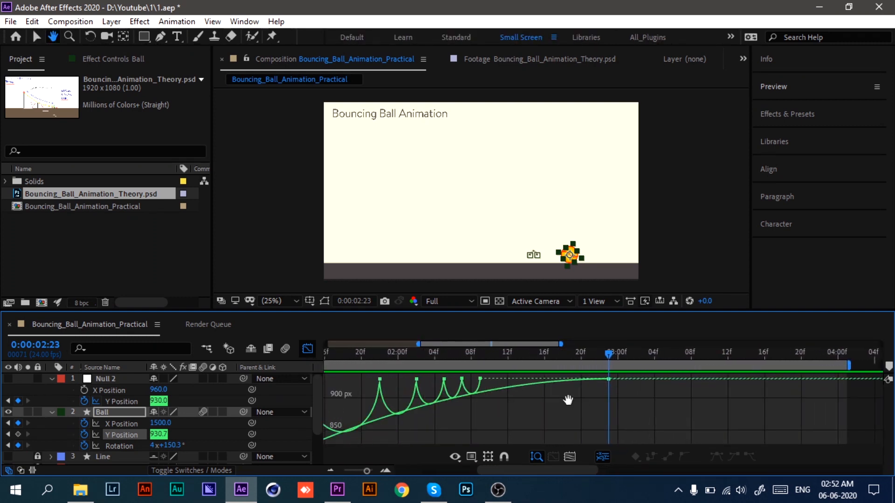
{"action": "left_click", "coordinate": [480, 352]}
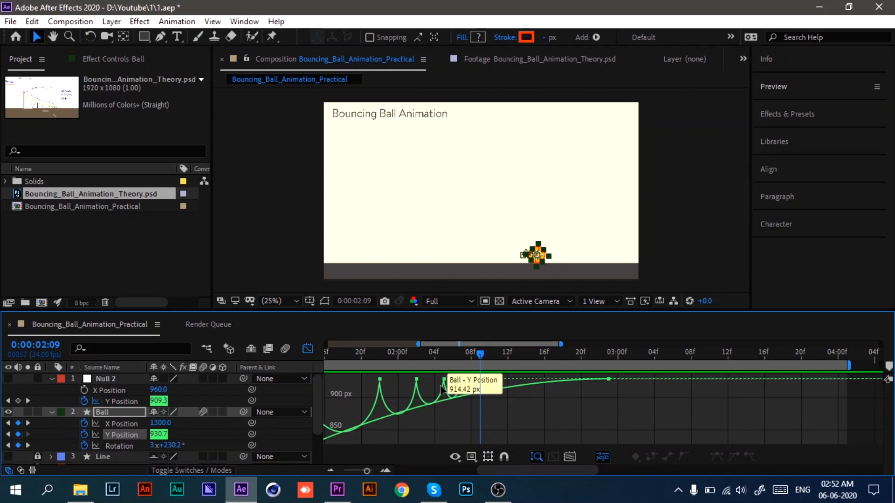
{"action": "left_click_drag", "start_coordinate": [406, 377], "coordinate": [546, 379]}
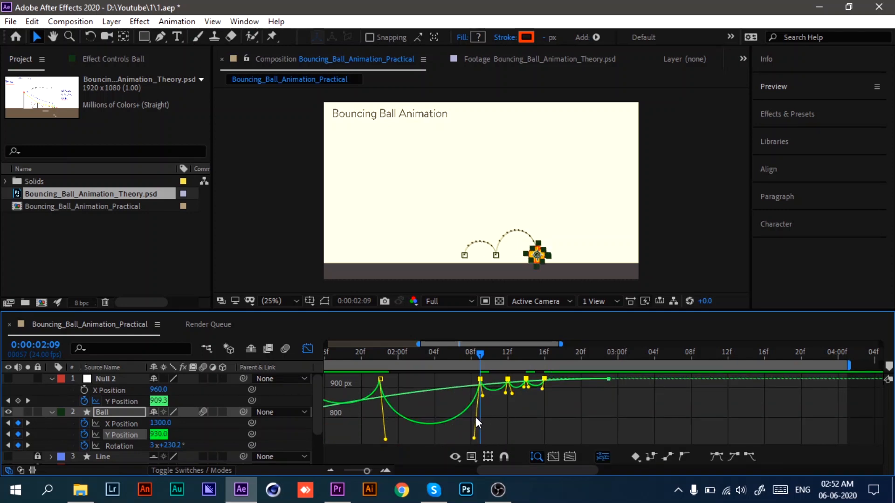
- Move the Ball's Y Position keyframe preceding the one at 0:00:02:09 to 0:00:02:02, and set the current time to 0:00:01:01
{"action": "left_click_drag", "start_coordinate": [463, 405], "coordinate": [599, 412]}
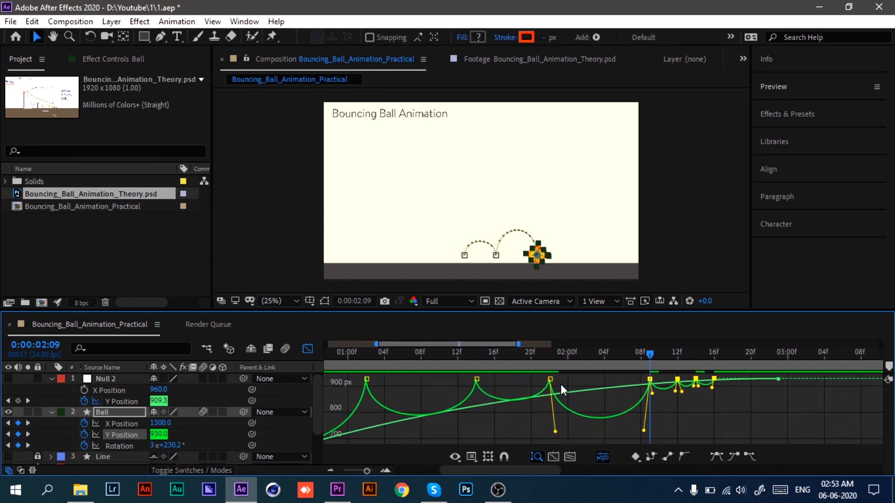
{"action": "left_click_drag", "start_coordinate": [553, 381], "coordinate": [584, 380]}
{"action": "left_click_drag", "start_coordinate": [557, 396], "coordinate": [757, 390]}
{"action": "left_click", "coordinate": [558, 350]}
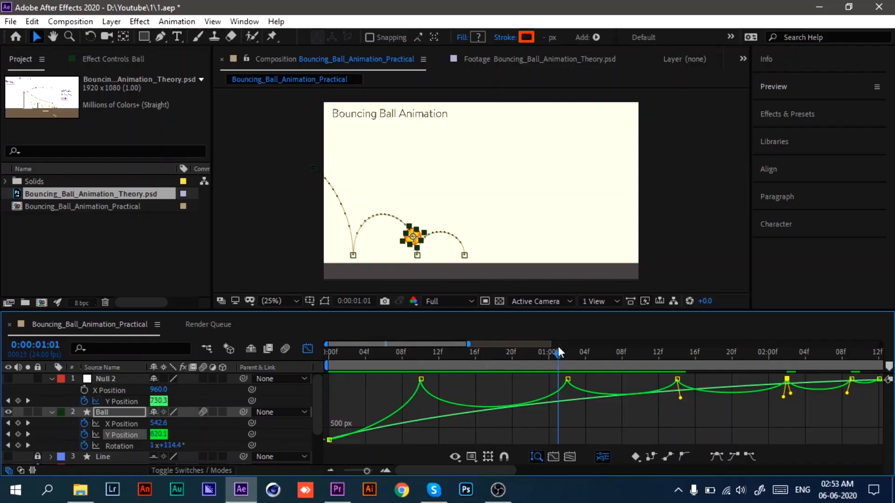